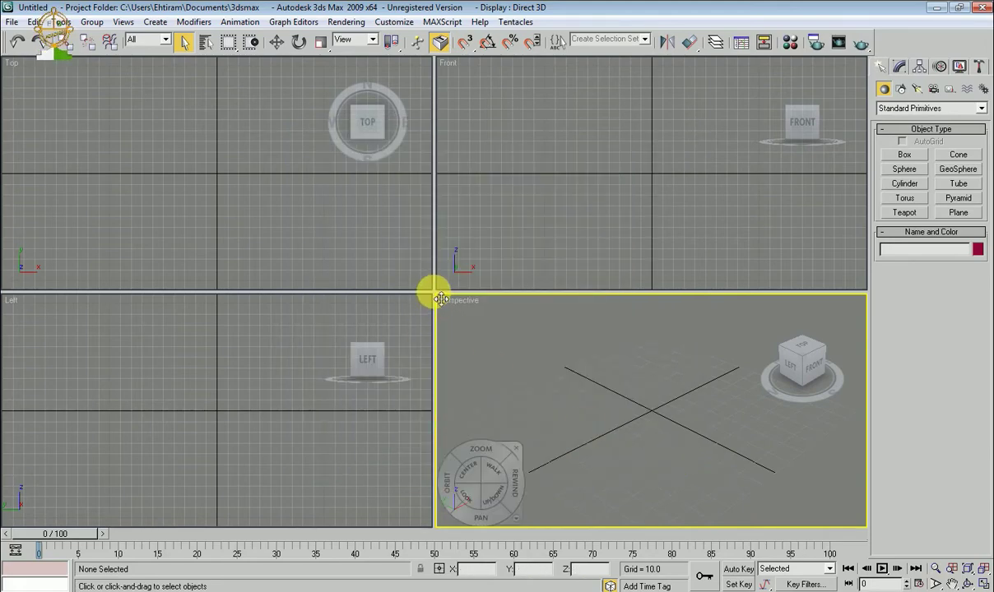
Step: Enlarge the Top viewport, make it active and zoom in
{"action": "left_click_drag", "start_coordinate": [440, 298], "coordinate": [661, 422]}
{"action": "left_click", "coordinate": [454, 337]}
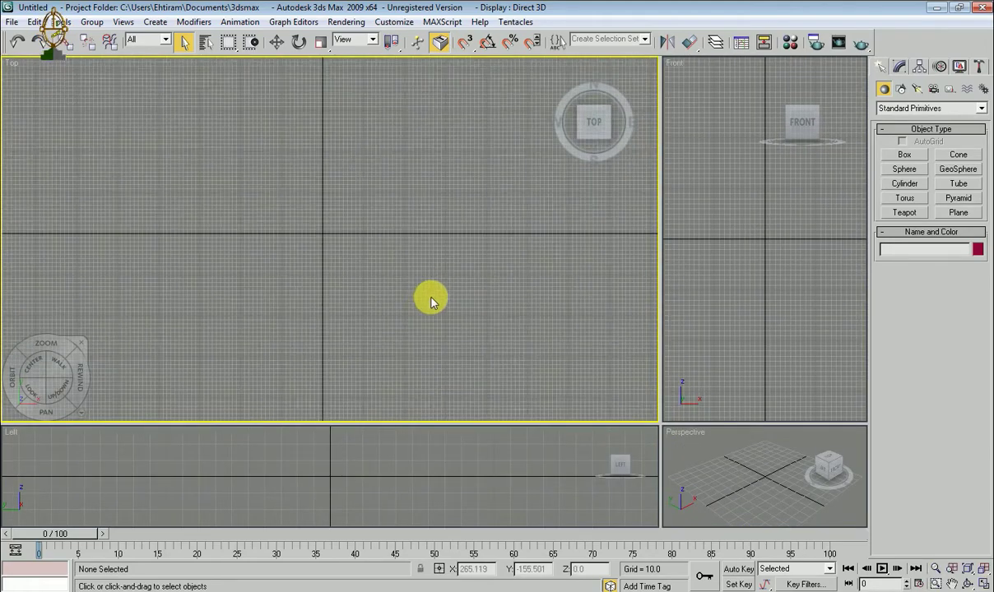
{"action": "scroll", "coordinate": [431, 301], "scroll_direction": "up", "scroll_amount": 1}
{"action": "scroll", "coordinate": [424, 333], "scroll_direction": "up", "scroll_amount": 1}
{"action": "scroll", "coordinate": [422, 290], "scroll_direction": "up", "scroll_amount": 1}
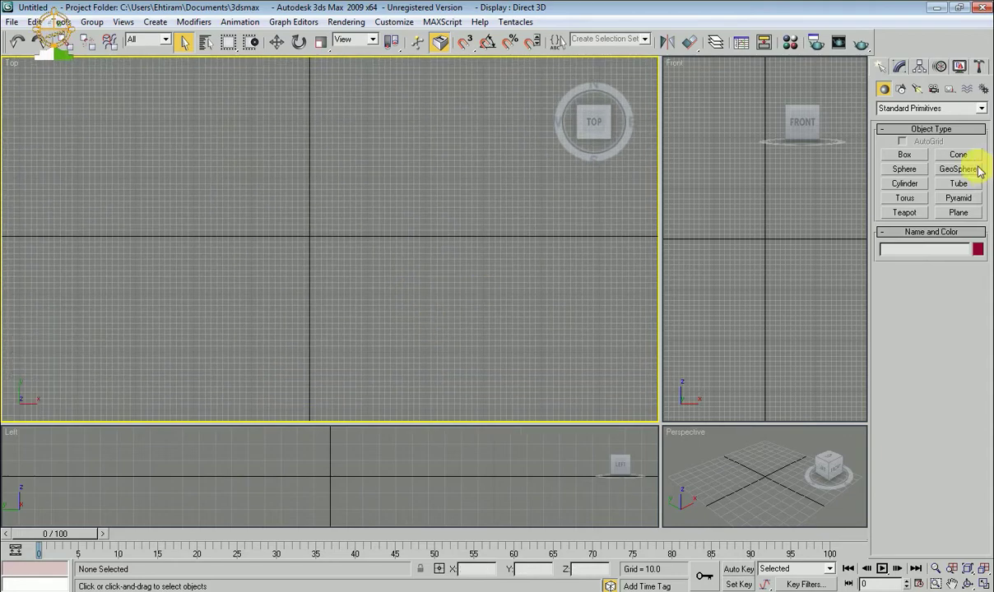
Step: Draw a four-corner Line spline in the Top view and close it into a square
{"action": "left_click", "coordinate": [898, 89]}
{"action": "left_click", "coordinate": [905, 166]}
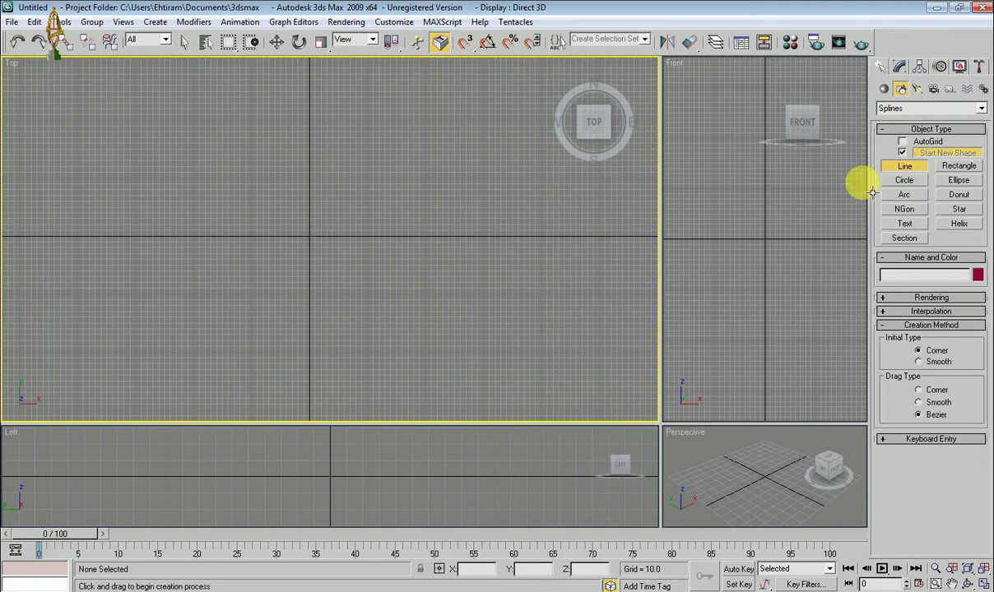
{"action": "scroll", "coordinate": [548, 217], "scroll_direction": "down", "scroll_amount": 2}
{"action": "left_click", "coordinate": [403, 227]}
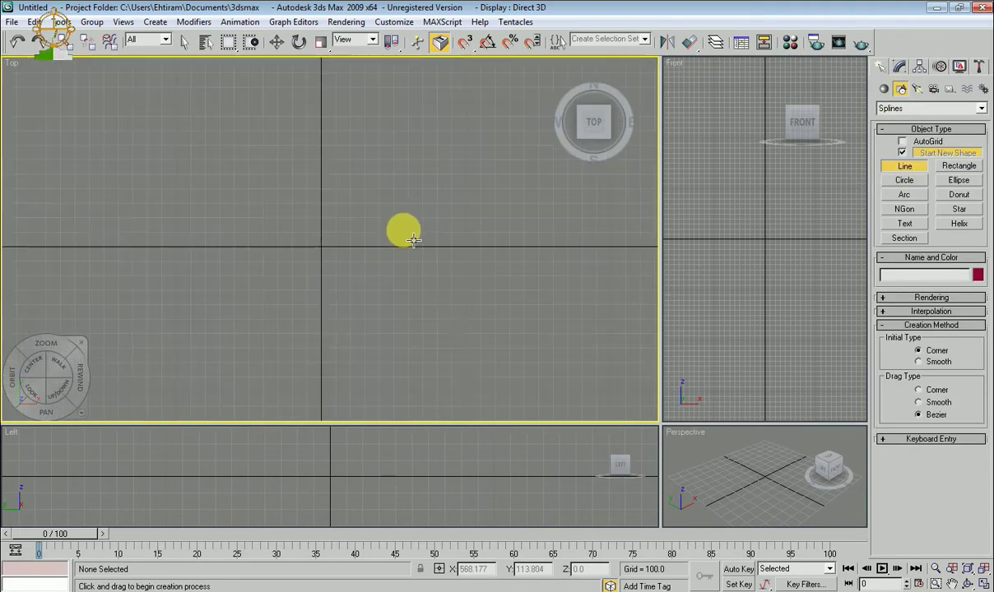
{"action": "left_click_drag", "start_coordinate": [195, 91], "coordinate": [511, 98]}
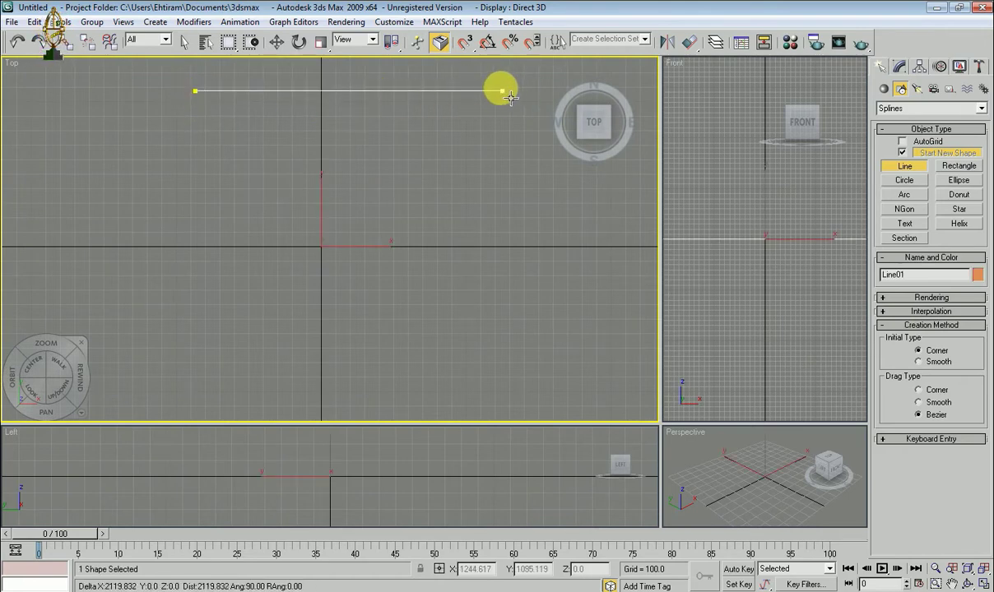
{"action": "left_click", "coordinate": [508, 90]}
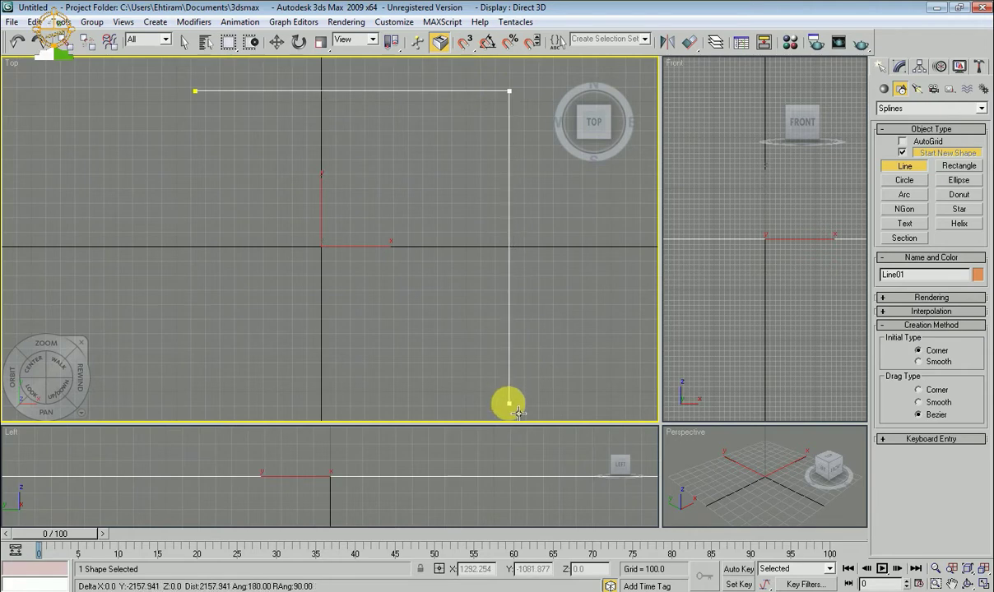
{"action": "left_click", "coordinate": [508, 404]}
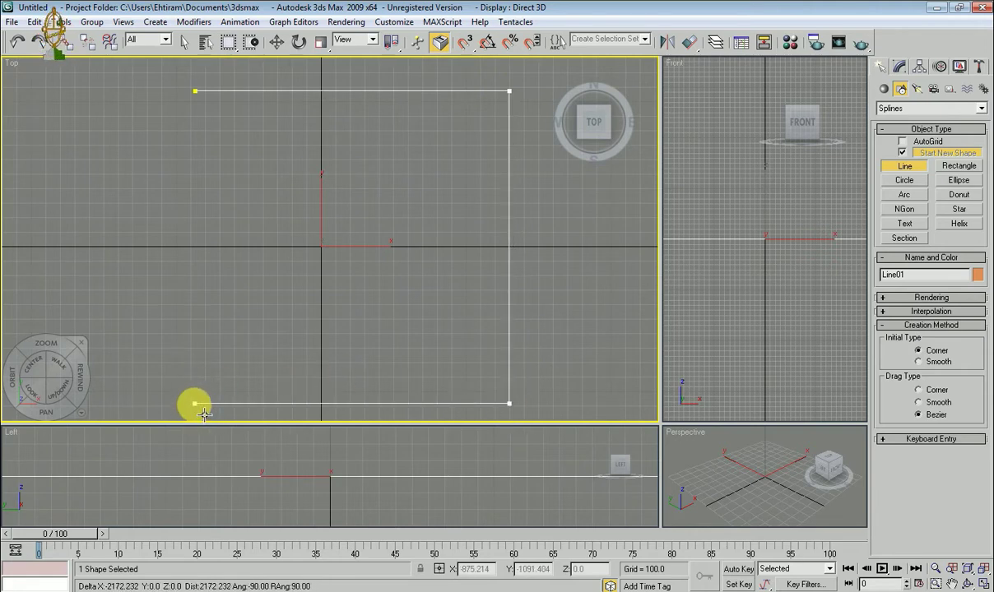
{"action": "left_click", "coordinate": [204, 411]}
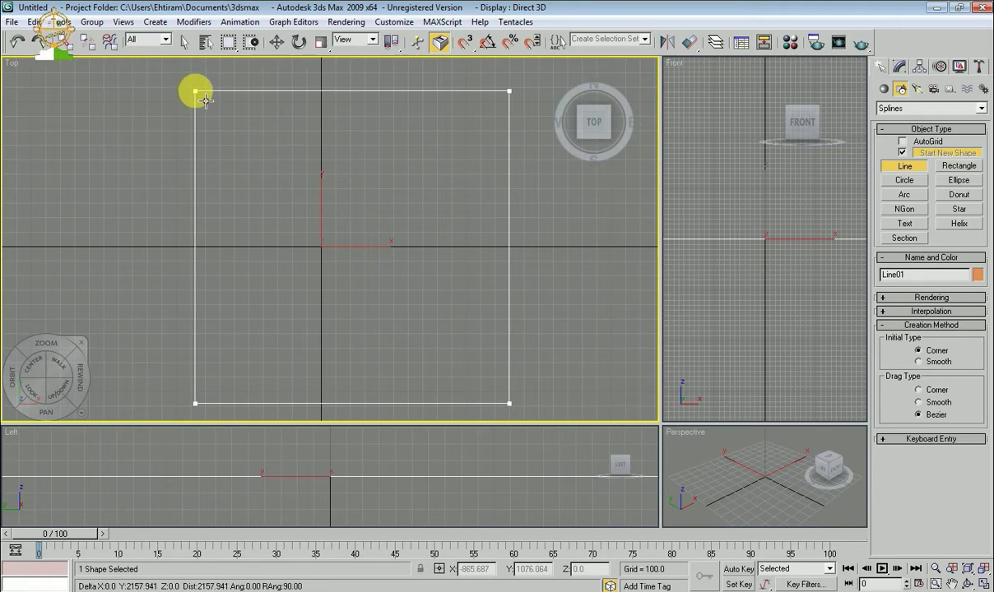
{"action": "left_click", "coordinate": [195, 92]}
{"action": "left_click", "coordinate": [455, 340]}
Step: Restore the four equal-sized viewports
{"action": "middle_click_drag", "start_coordinate": [462, 338], "coordinate": [441, 353]}
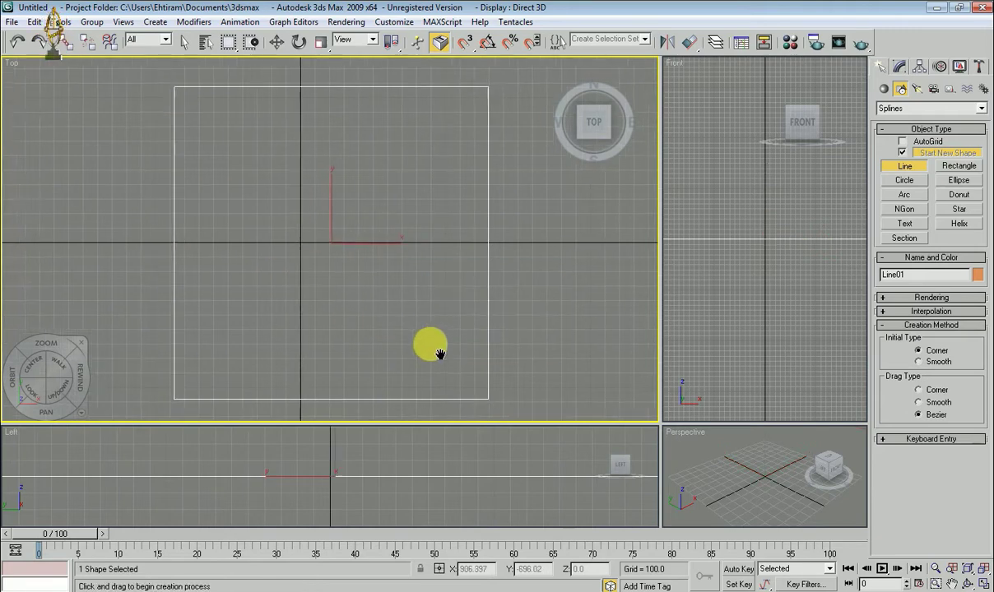
{"action": "scroll", "coordinate": [440, 353], "scroll_direction": "down", "scroll_amount": 2}
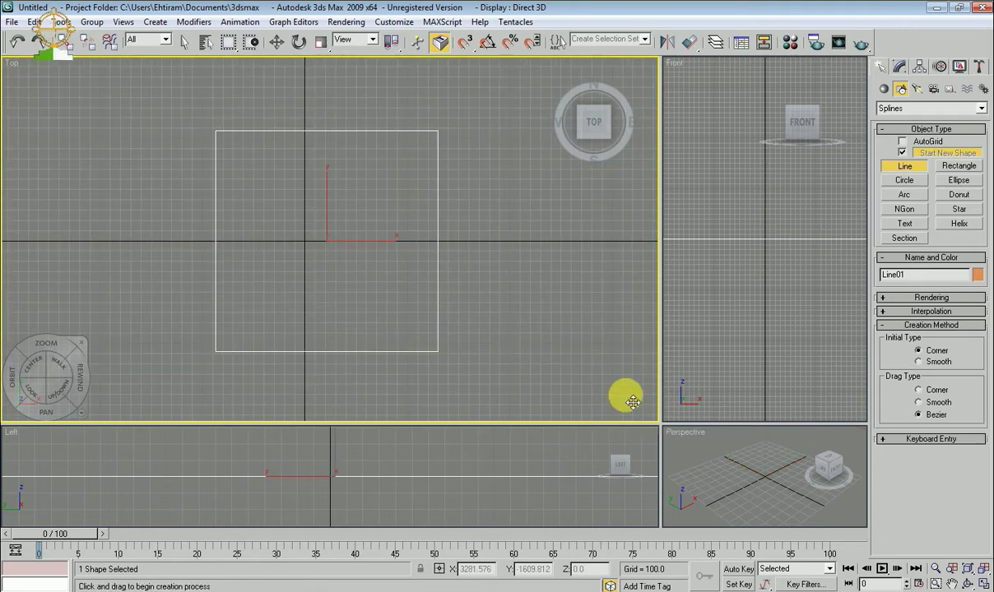
{"action": "left_click_drag", "start_coordinate": [633, 401], "coordinate": [360, 207]}
{"action": "scroll", "coordinate": [646, 428], "scroll_direction": "down", "scroll_amount": 2}
{"action": "scroll", "coordinate": [699, 382], "scroll_direction": "down", "scroll_amount": 2}
{"action": "scroll", "coordinate": [698, 412], "scroll_direction": "down", "scroll_amount": 2}
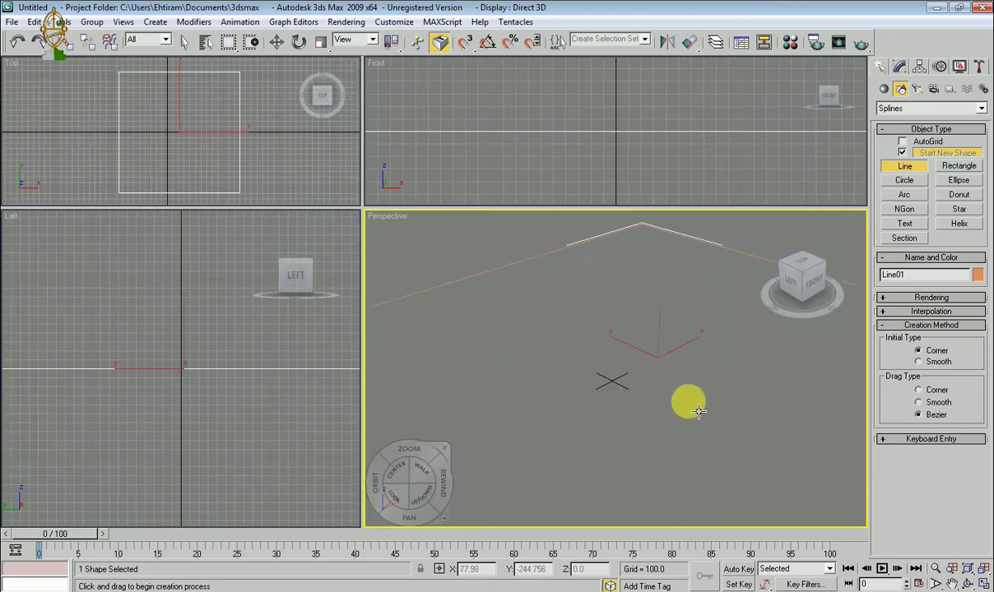
{"action": "scroll", "coordinate": [691, 413], "scroll_direction": "down", "scroll_amount": 2}
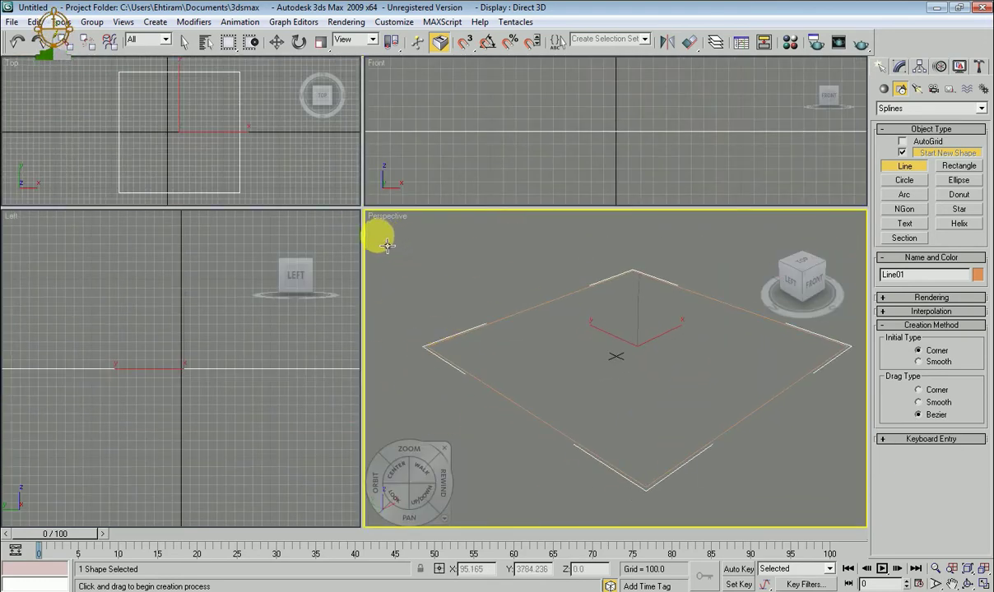
{"action": "left_click_drag", "start_coordinate": [368, 213], "coordinate": [414, 327]}
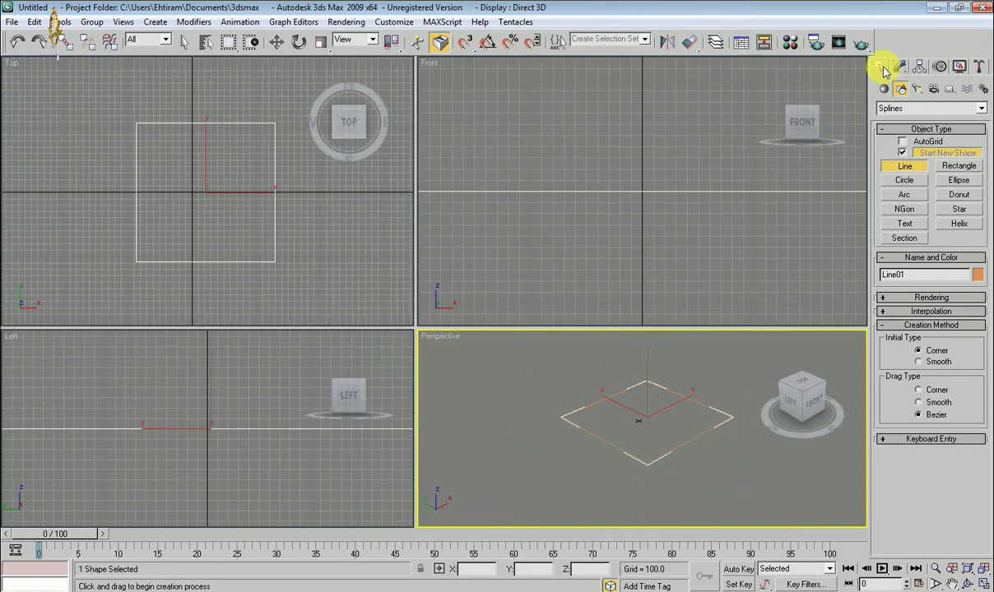
Step: Apply an Extrude modifier to Line01 from the Modify panel
{"action": "left_click", "coordinate": [885, 91]}
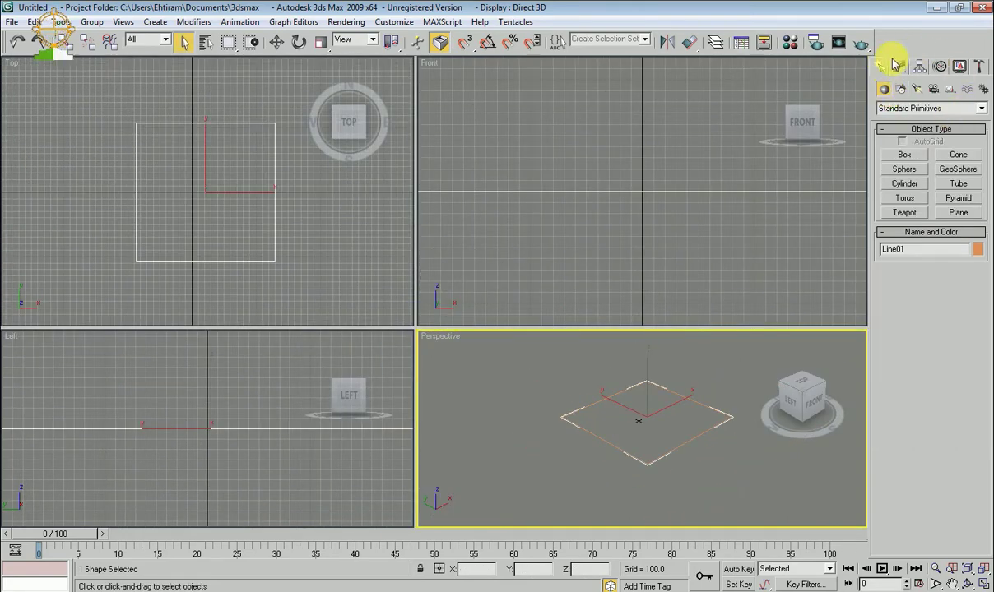
{"action": "left_click", "coordinate": [897, 66]}
{"action": "left_click", "coordinate": [983, 105]}
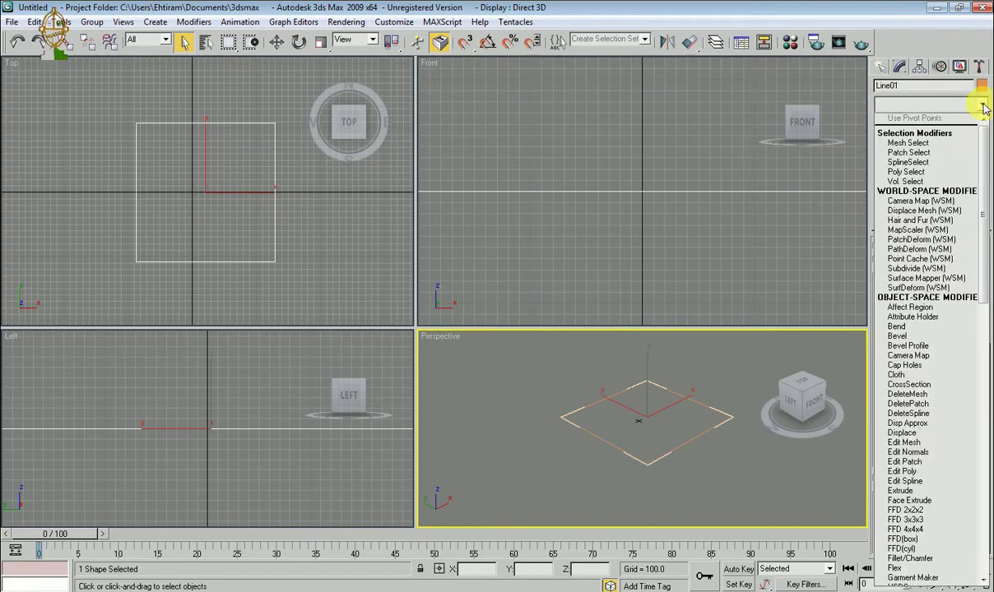
{"action": "key", "text": "e"}
{"action": "left_click", "coordinate": [905, 162]}
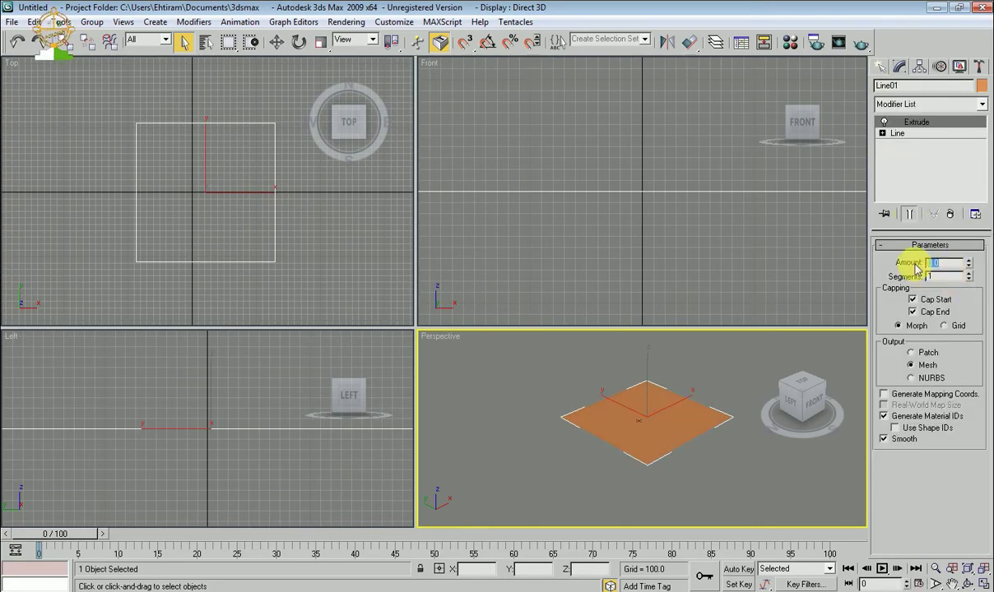
{"action": "type", "text": "150"}
Step: Set the extrusion Amount to 500, then tilt the block about its X axis
{"action": "key", "text": "Return"}
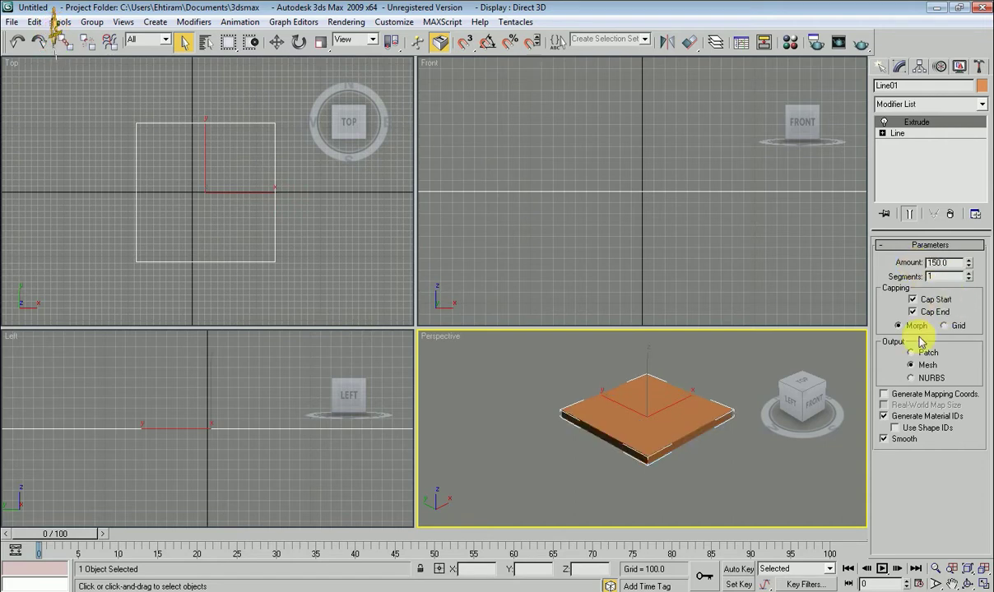
{"action": "scroll", "coordinate": [650, 448], "scroll_direction": "up", "scroll_amount": 2}
{"action": "scroll", "coordinate": [695, 442], "scroll_direction": "up", "scroll_amount": 2}
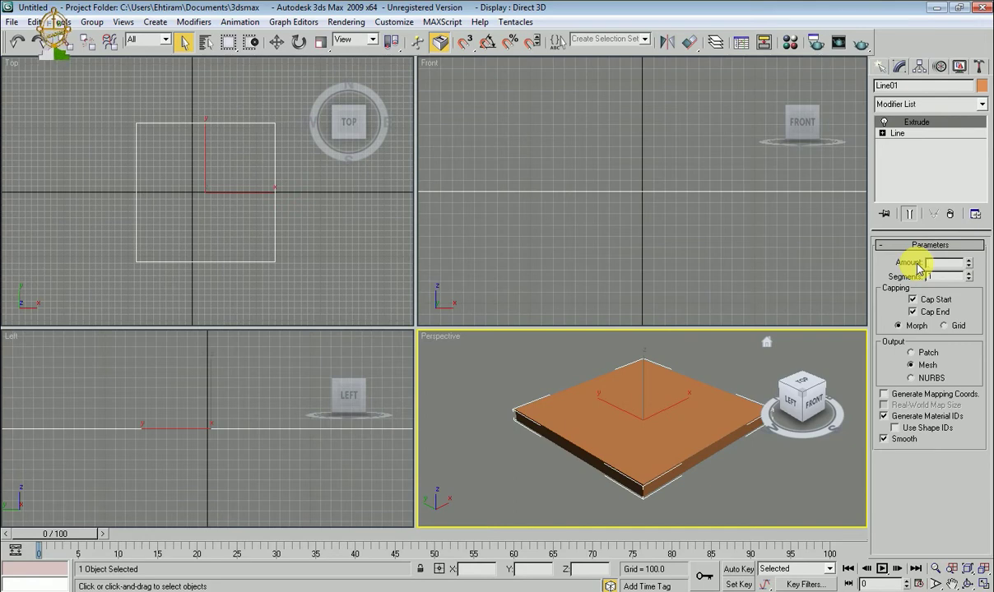
{"action": "type", "text": "500"}
{"action": "key", "text": "Return"}
{"action": "scroll", "coordinate": [716, 414], "scroll_direction": "down", "scroll_amount": 2}
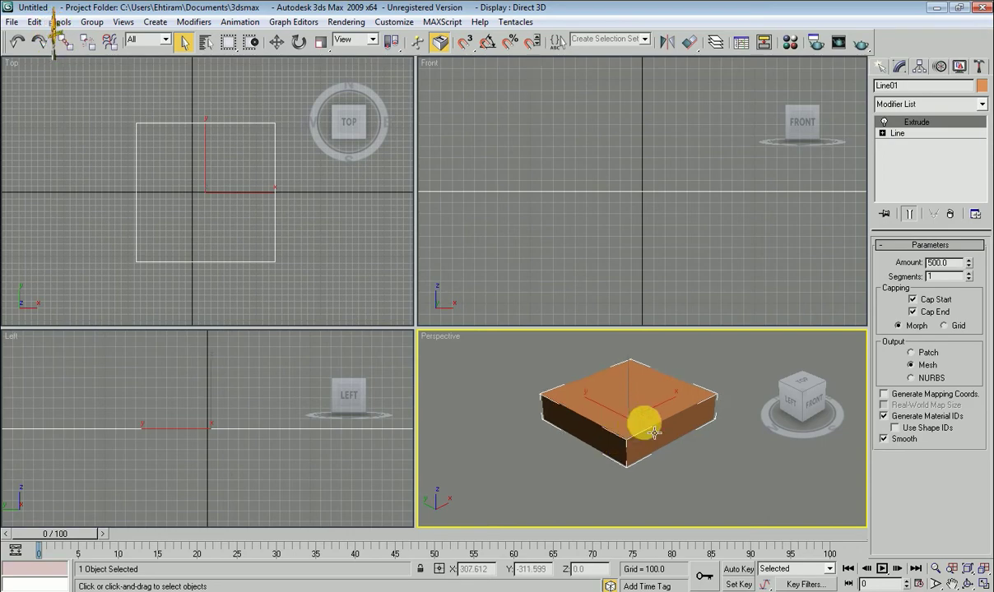
{"action": "key", "text": "e"}
{"action": "mouse_move", "coordinate": [658, 398]}
{"action": "left_mouse_down"}
{"action": "mouse_move", "coordinate": [674, 434]}
{"action": "mouse_move", "coordinate": [660, 413]}
{"action": "left_mouse_up"}
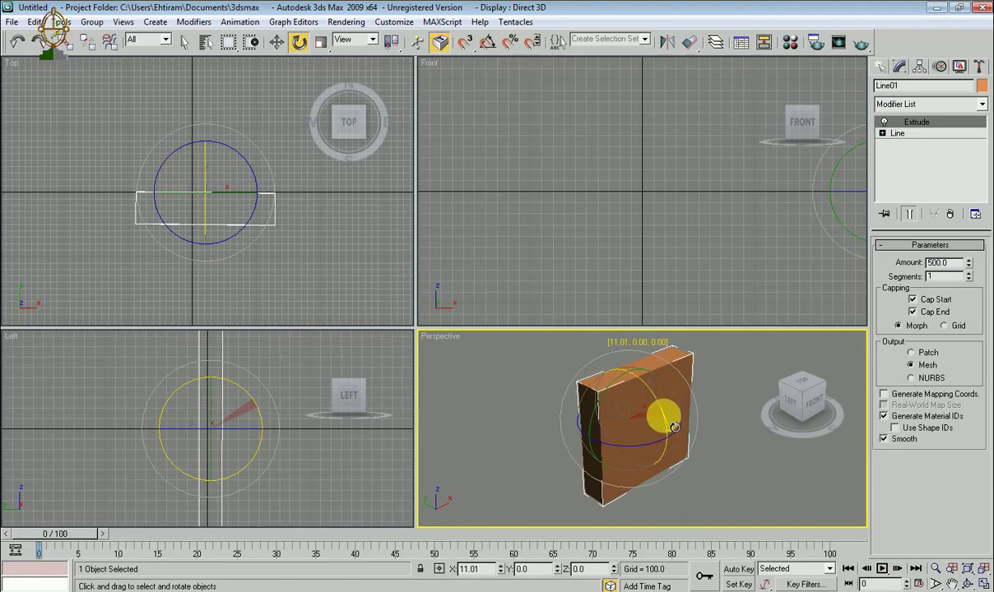
Step: Finish the rotation, enlarge the Front and Perspective views and reselect the block
{"action": "right_click", "coordinate": [543, 282]}
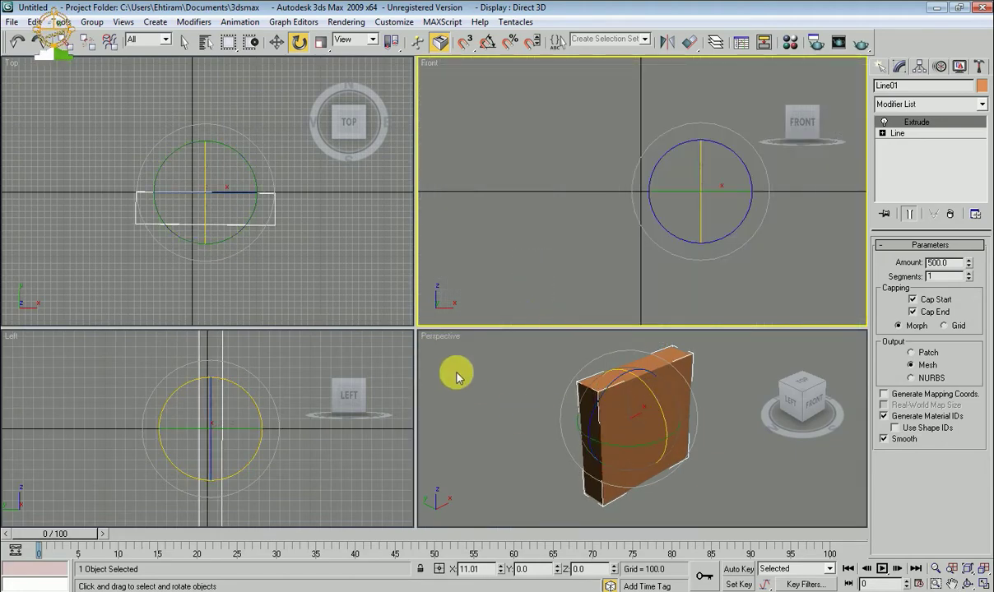
{"action": "left_click_drag", "start_coordinate": [413, 327], "coordinate": [312, 298]}
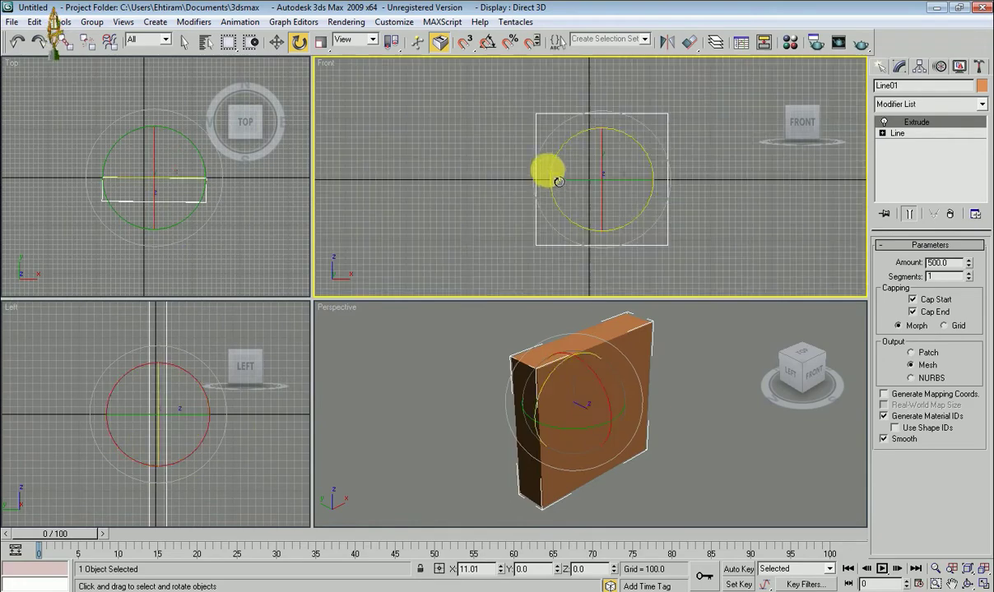
{"action": "left_click", "coordinate": [665, 263]}
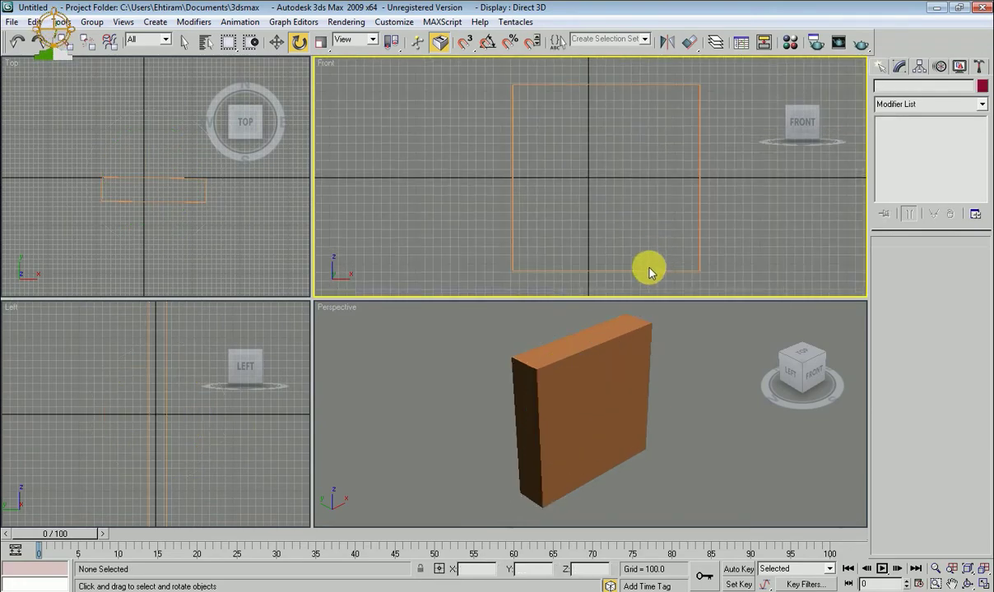
{"action": "left_click", "coordinate": [648, 270]}
Step: Straighten the block's rotation in the Front view, then shift-scale off a smaller copy
{"action": "mouse_move", "coordinate": [599, 215]}
{"action": "middle_mouse_down", "text": "alt"}
{"action": "mouse_move", "coordinate": [554, 215]}
{"action": "mouse_move", "coordinate": [581, 187]}
{"action": "middle_mouse_up", "text": "alt"}
{"action": "left_click_drag", "start_coordinate": [607, 194], "coordinate": [609, 192]}
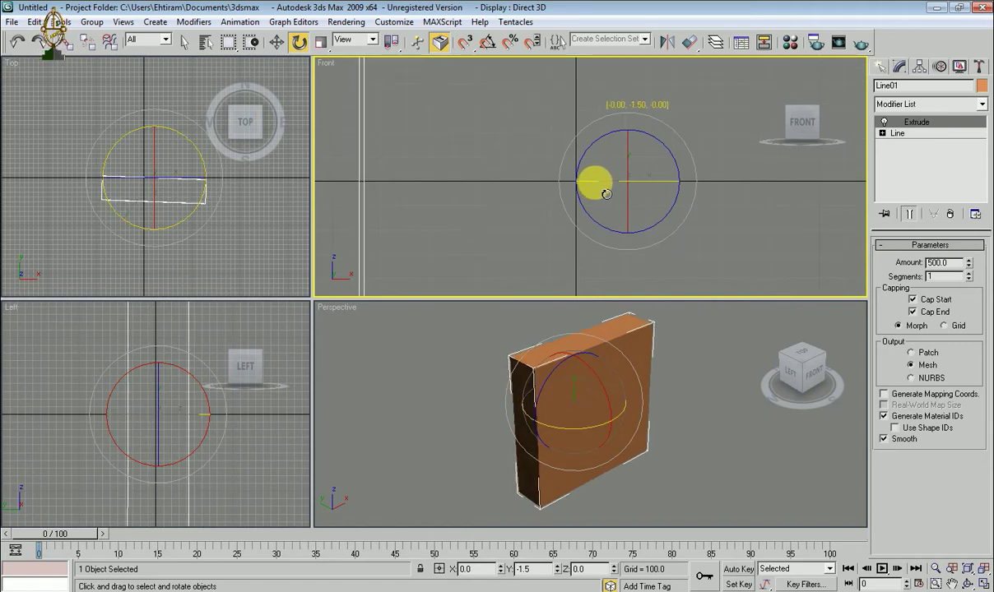
{"action": "key", "text": "shift+z"}
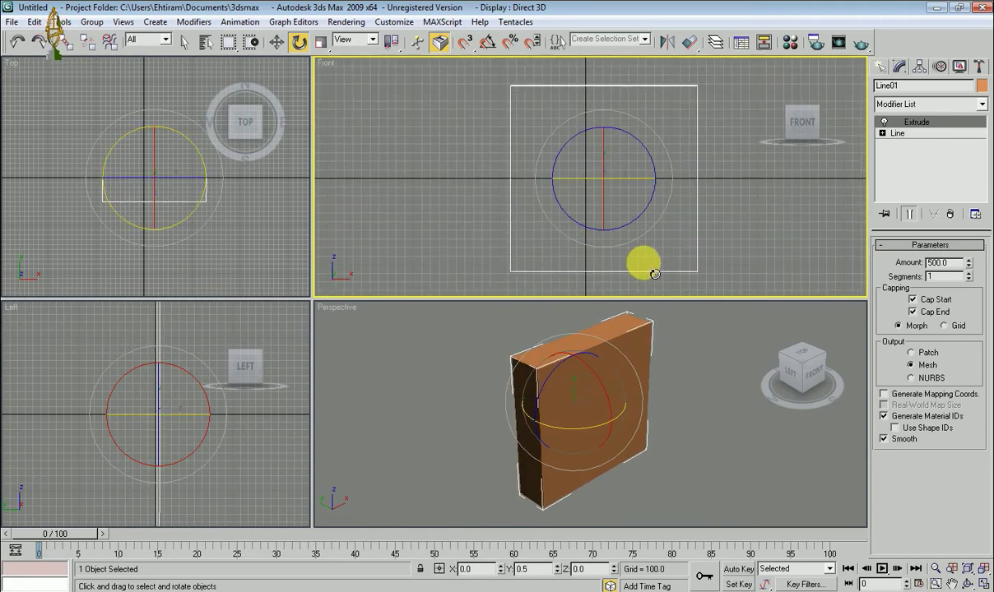
{"action": "key", "text": "r"}
{"action": "mouse_move", "coordinate": [653, 272]}
{"action": "left_mouse_down", "text": "shift"}
{"action": "mouse_move", "coordinate": [623, 184]}
{"action": "mouse_move", "coordinate": [592, 205]}
{"action": "left_mouse_up", "text": "shift"}
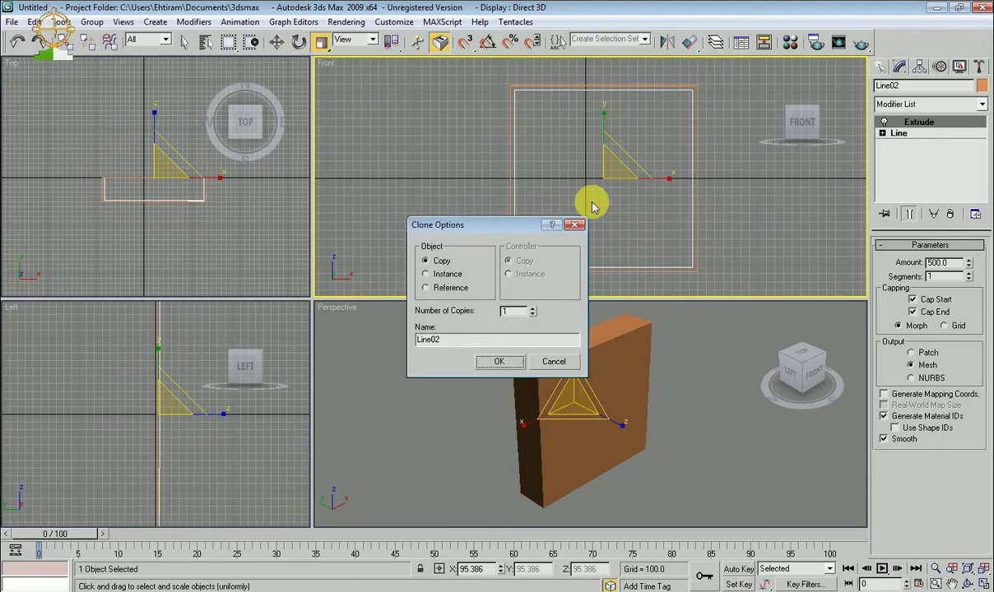
Step: Create the copy Line02 and stretch it along its Y axis
{"action": "left_click", "coordinate": [498, 361]}
{"action": "scroll", "coordinate": [191, 231], "scroll_direction": "up", "scroll_amount": 3}
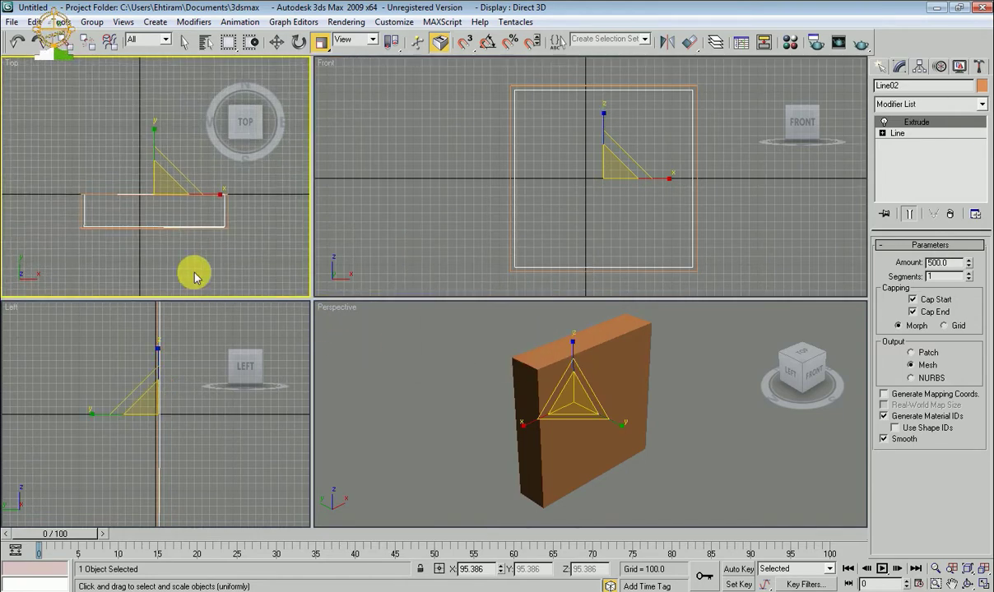
{"action": "scroll", "coordinate": [195, 277], "scroll_direction": "up", "scroll_amount": 3}
{"action": "key", "text": "r"}
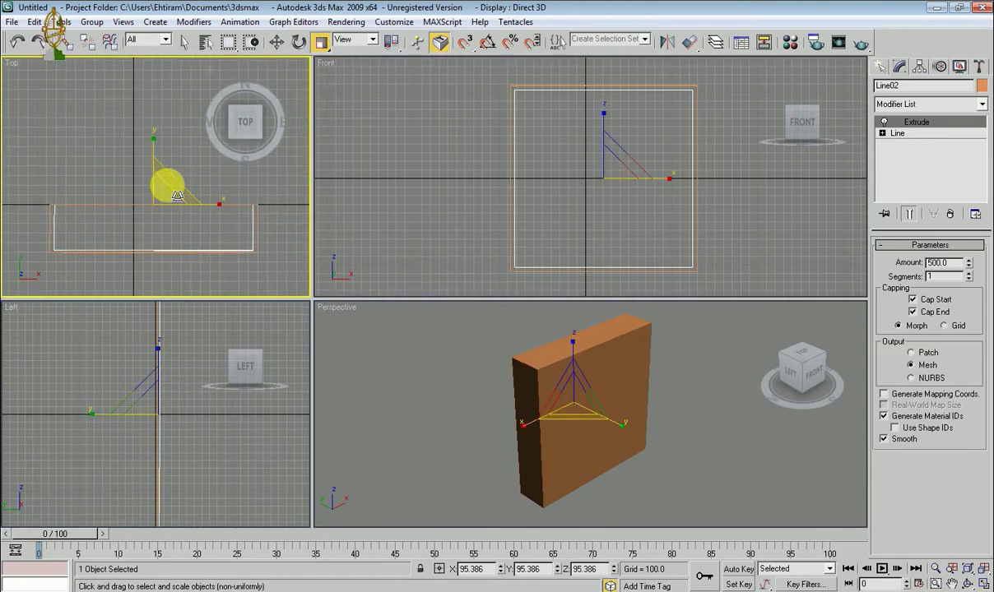
{"action": "mouse_move", "coordinate": [150, 144]}
{"action": "left_mouse_down"}
{"action": "mouse_move", "coordinate": [161, 139]}
{"action": "mouse_move", "coordinate": [215, 182]}
{"action": "left_mouse_up"}
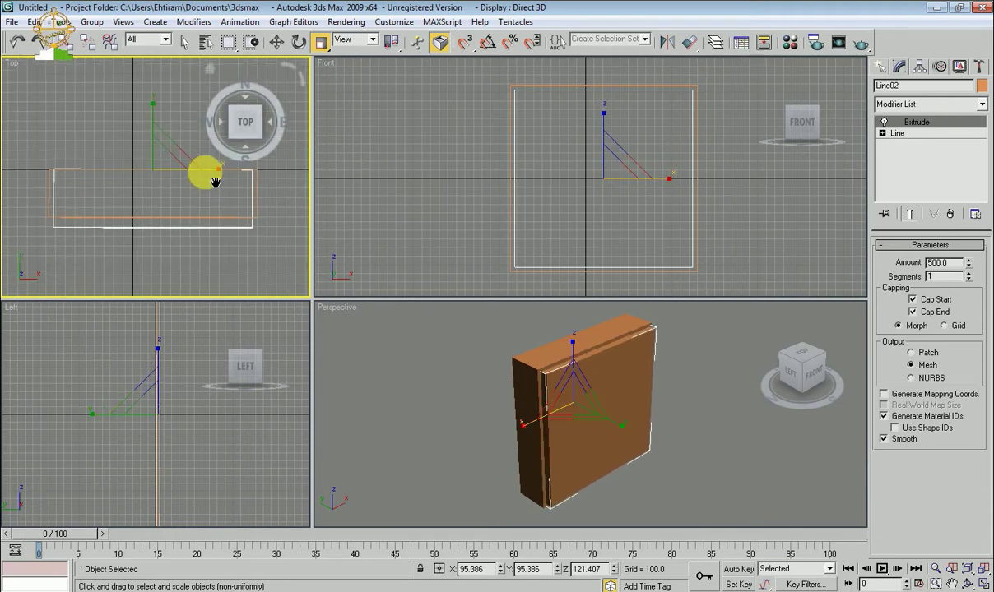
{"action": "scroll", "coordinate": [215, 183], "scroll_direction": "up", "scroll_amount": 2}
{"action": "key", "text": "r"}
{"action": "key", "text": "r"}
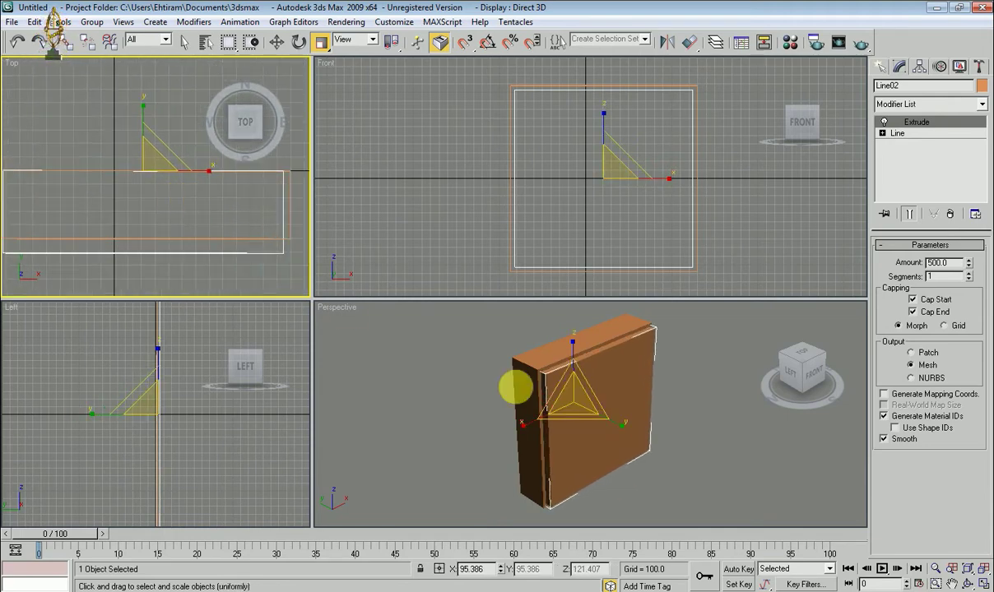
Step: Slide the inner slab Line02 slightly along Y in the Top view
{"action": "left_click", "coordinate": [605, 408]}
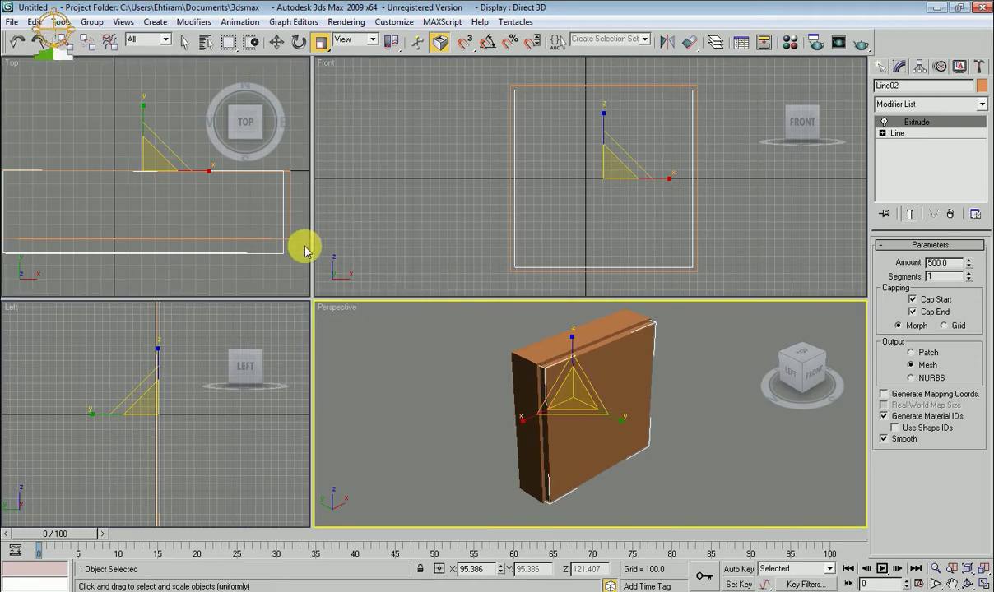
{"action": "right_click", "coordinate": [295, 251]}
{"action": "scroll", "coordinate": [292, 251], "scroll_direction": "down", "scroll_amount": 1}
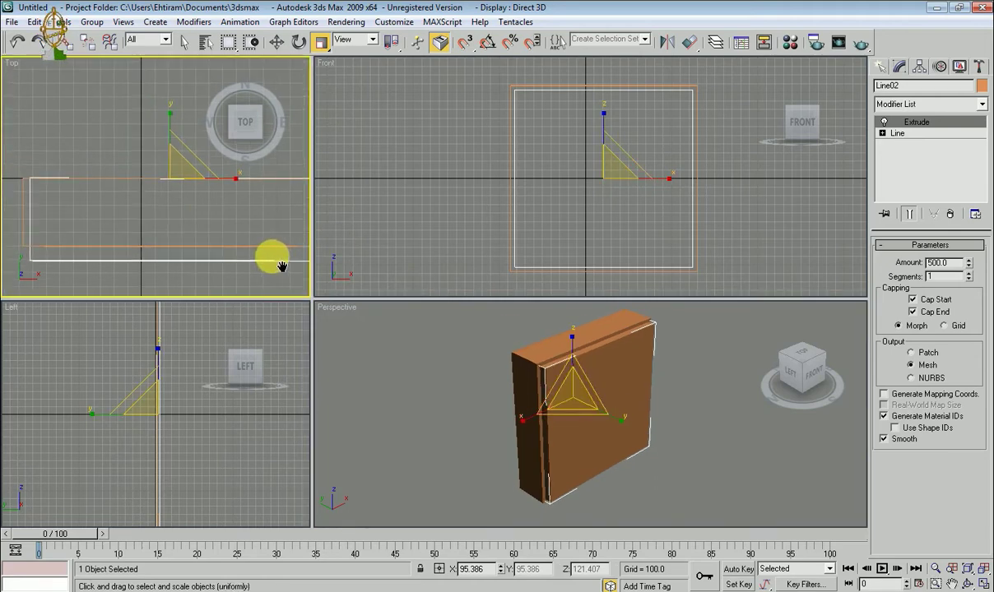
{"action": "scroll", "coordinate": [270, 259], "scroll_direction": "down", "scroll_amount": 1}
{"action": "key", "text": "w"}
{"action": "left_click_drag", "start_coordinate": [166, 134], "coordinate": [177, 146]}
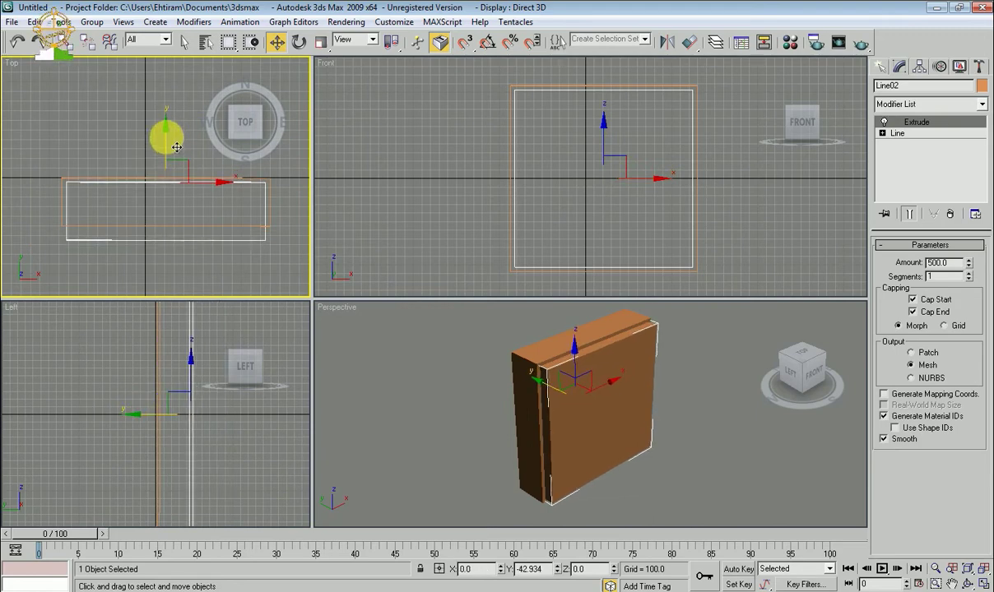
{"action": "scroll", "coordinate": [637, 472], "scroll_direction": "up", "scroll_amount": 1}
Step: Give Line01 a darker orange object colour and reselect it
{"action": "left_click", "coordinate": [496, 343]}
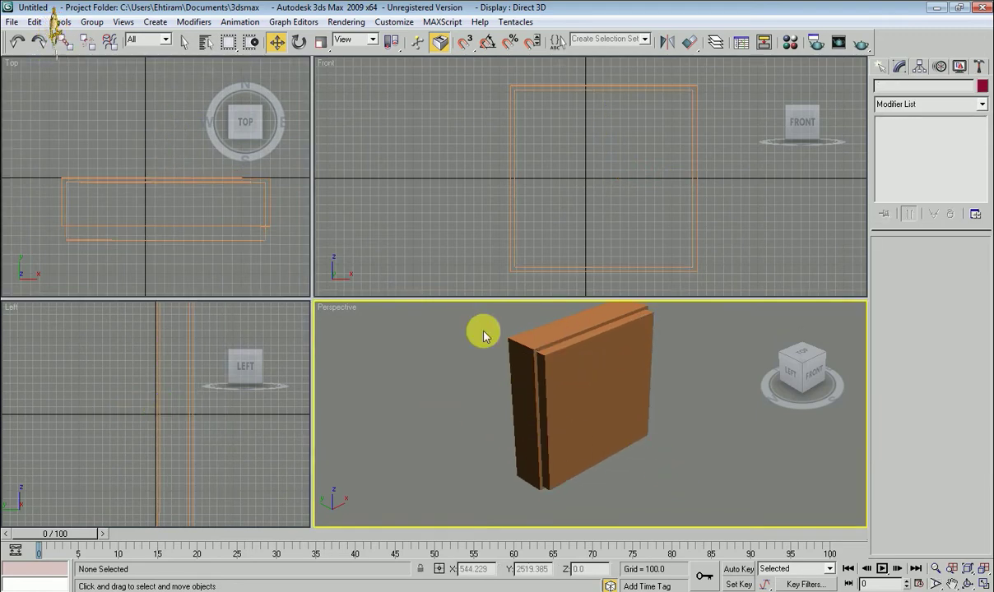
{"action": "left_click", "coordinate": [536, 352]}
{"action": "middle_click_drag", "start_coordinate": [536, 352], "coordinate": [559, 423]}
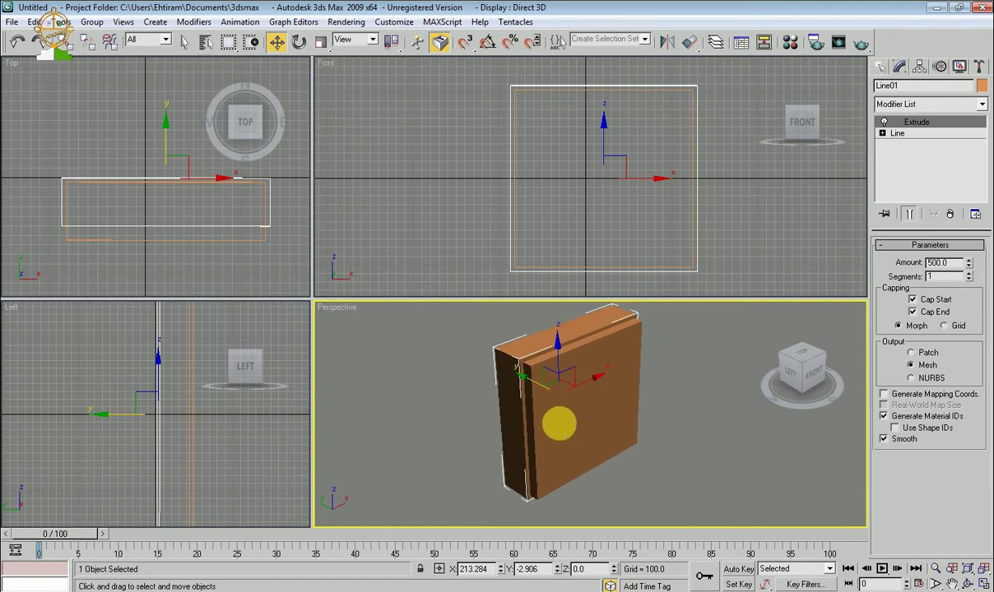
{"action": "left_click", "coordinate": [981, 86]}
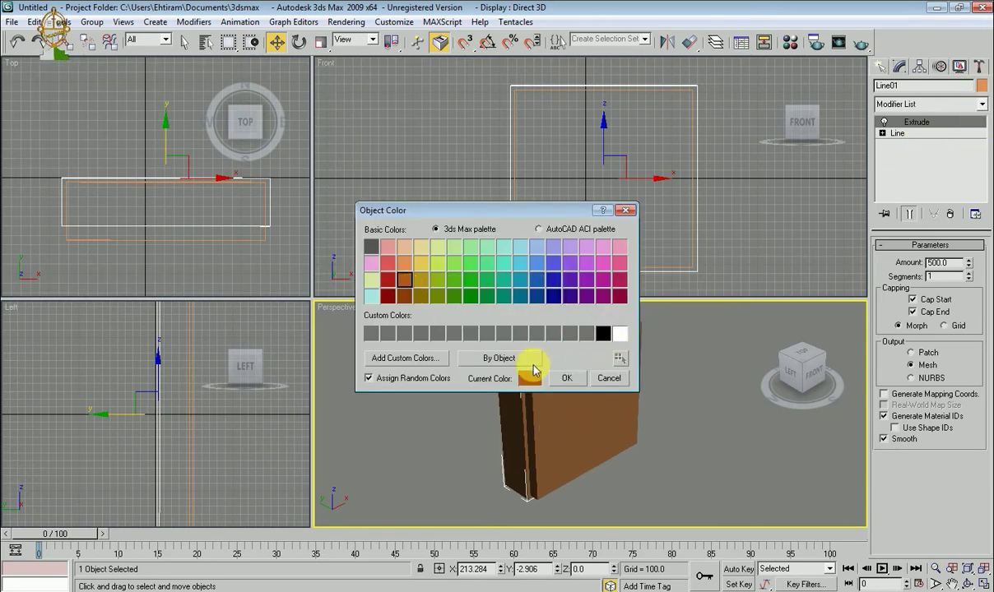
{"action": "left_click", "coordinate": [567, 380]}
{"action": "left_click", "coordinate": [662, 381]}
{"action": "left_click", "coordinate": [534, 355]}
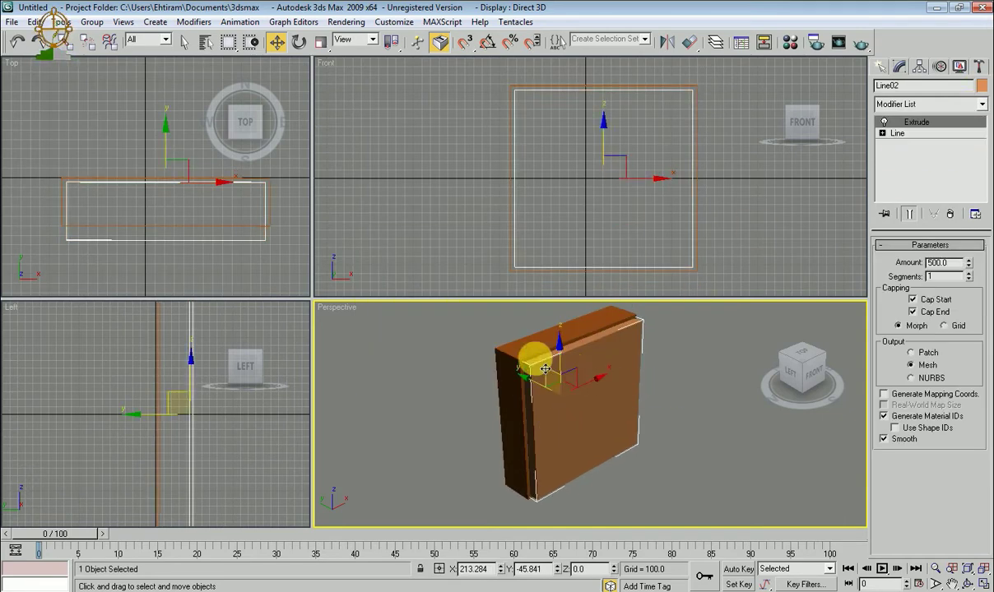
{"action": "left_click", "coordinate": [530, 359]}
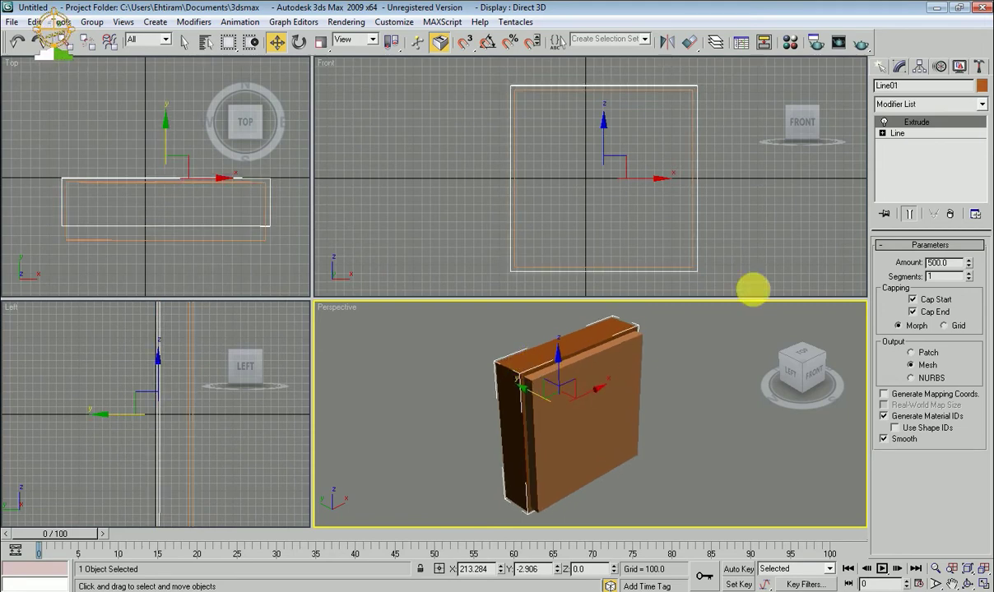
{"action": "left_click", "coordinate": [879, 67]}
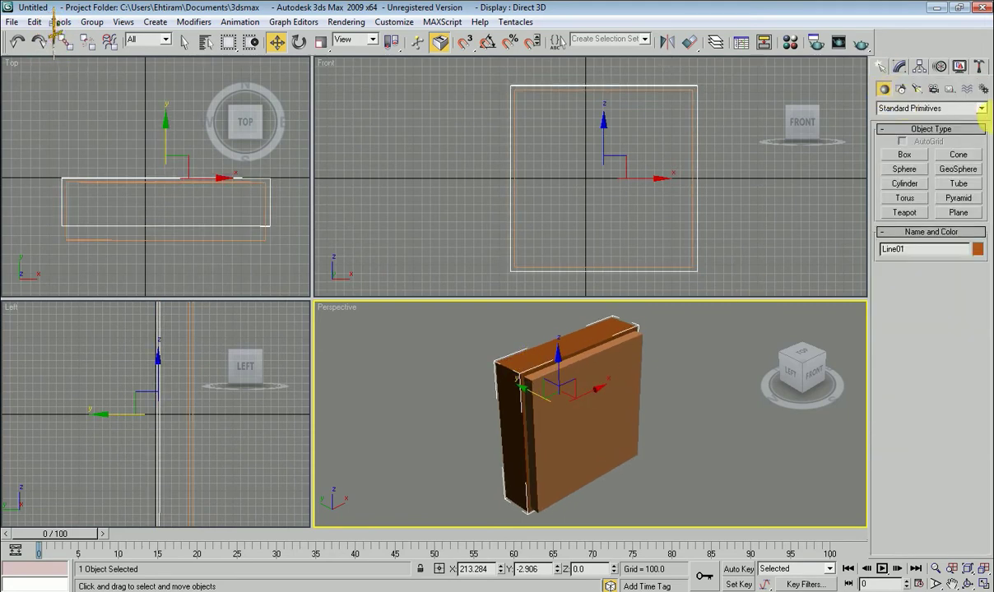
Step: Cut Line02 out of Line01 with a Boolean Subtraction (A-B)
{"action": "left_click", "coordinate": [983, 108]}
{"action": "left_click", "coordinate": [912, 139]}
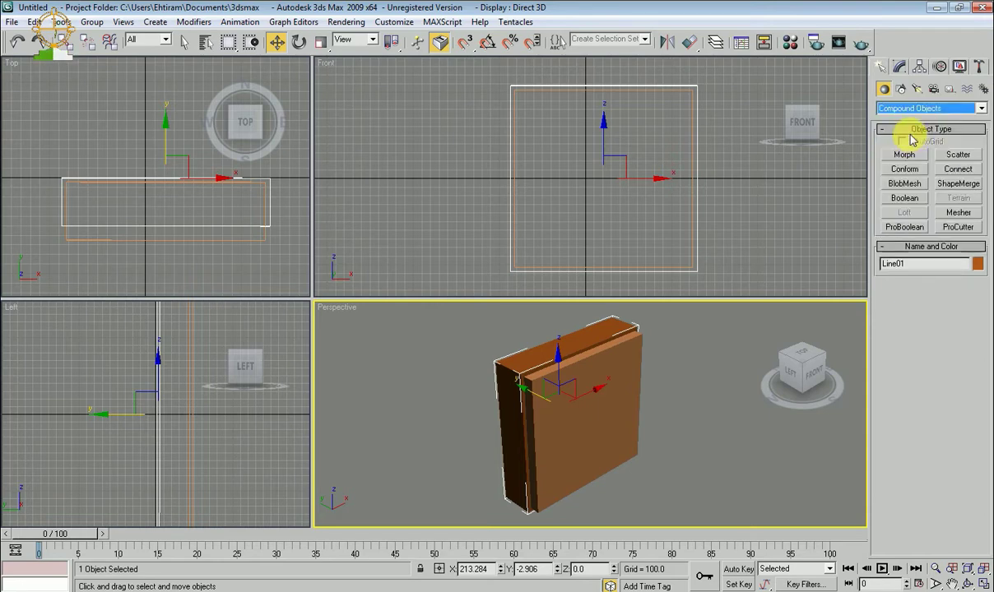
{"action": "left_click", "coordinate": [903, 198]}
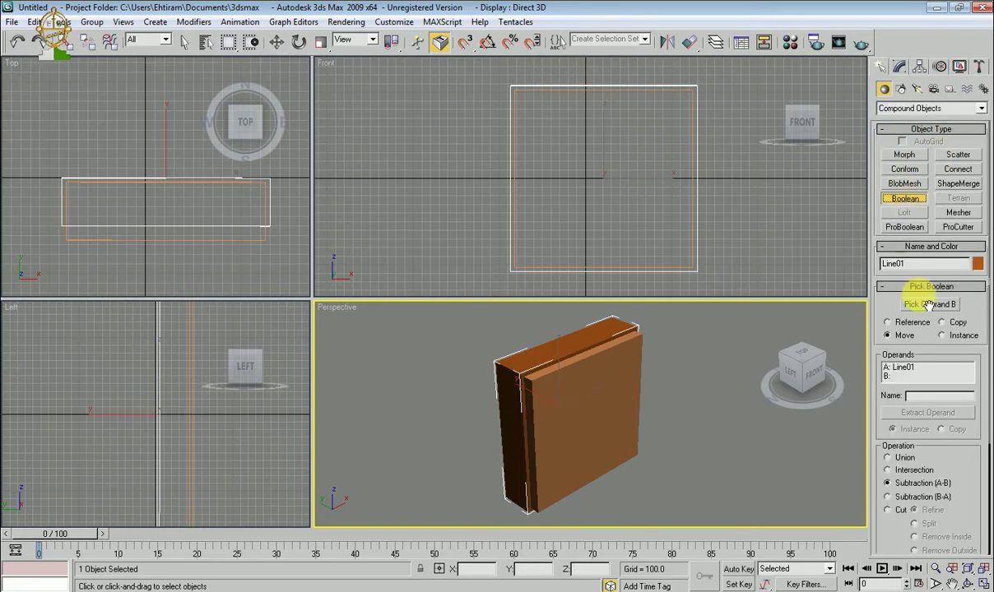
{"action": "left_click", "coordinate": [618, 375]}
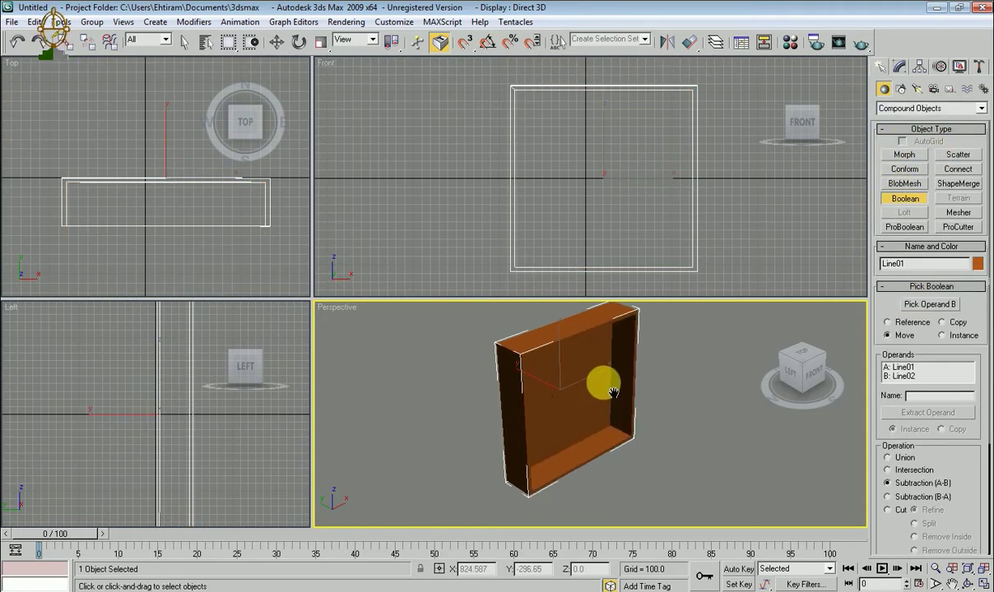
{"action": "scroll", "coordinate": [603, 407], "scroll_direction": "down", "scroll_amount": 2}
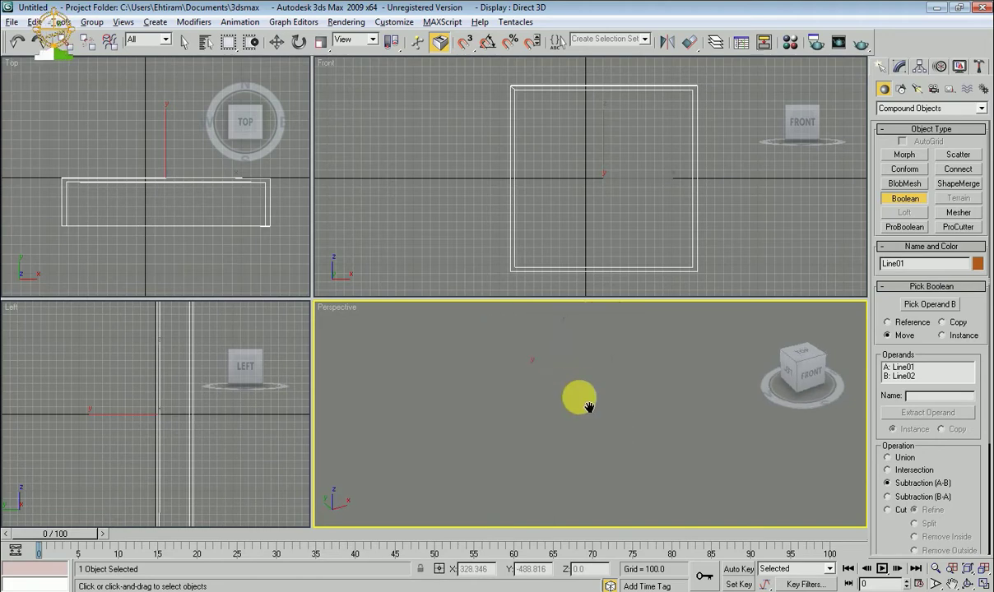
{"action": "right_click", "coordinate": [783, 264]}
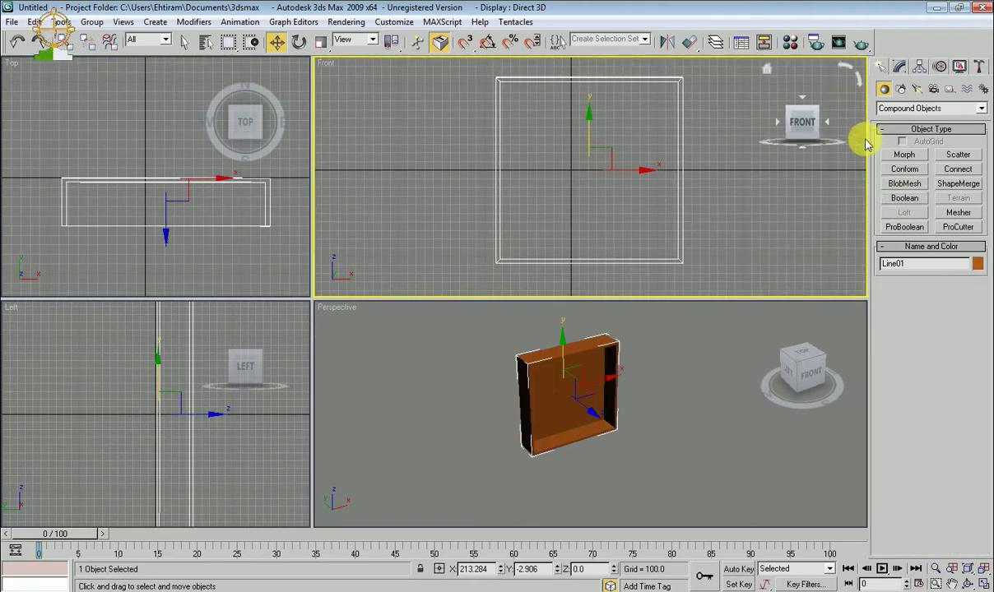
{"action": "left_click", "coordinate": [982, 108]}
{"action": "left_click", "coordinate": [913, 118]}
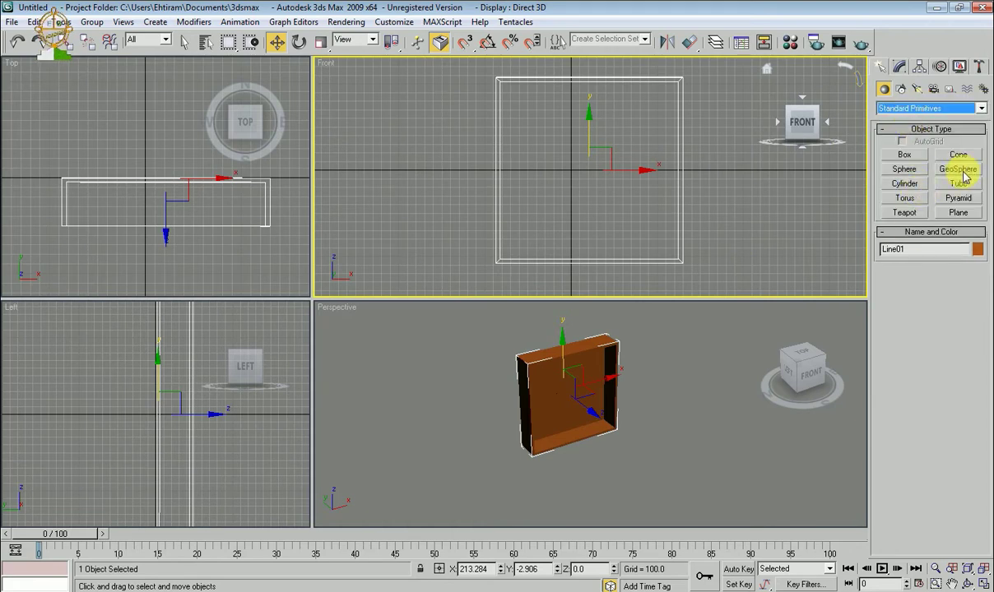
{"action": "left_click", "coordinate": [899, 89]}
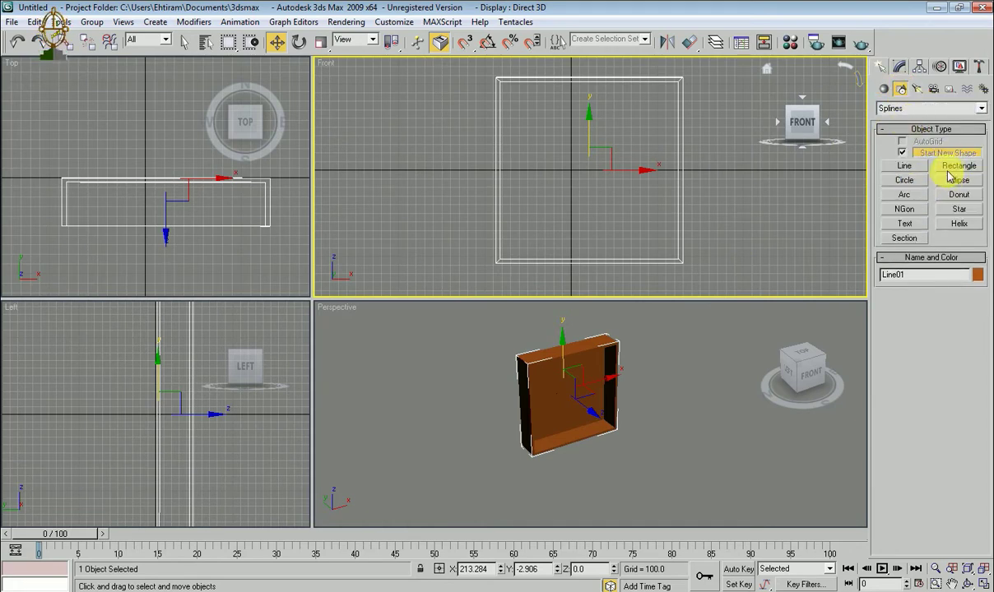
Step: Draw a tall rectangle on the box's right side in the Front view
{"action": "left_click", "coordinate": [954, 167]}
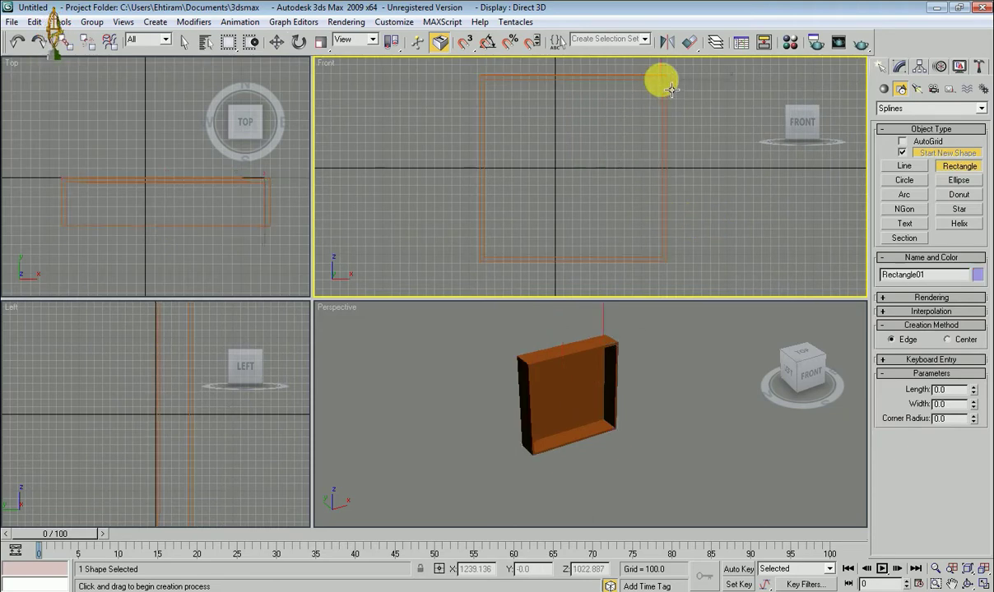
{"action": "mouse_move", "coordinate": [662, 81]}
{"action": "left_mouse_down"}
{"action": "mouse_move", "coordinate": [610, 256]}
{"action": "mouse_move", "coordinate": [623, 264]}
{"action": "left_mouse_up"}
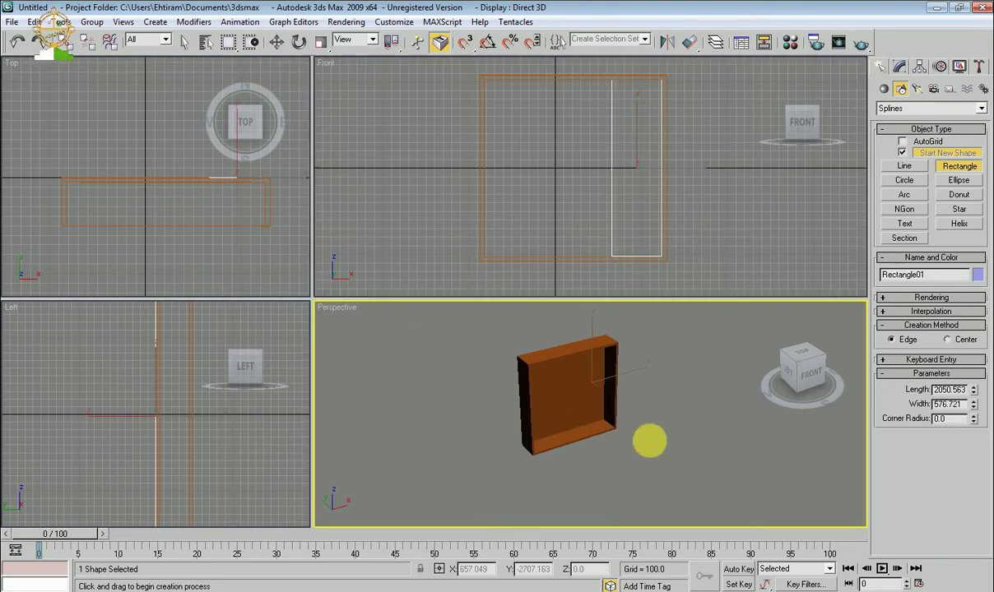
{"action": "scroll", "coordinate": [630, 436], "scroll_direction": "up", "scroll_amount": 3}
{"action": "mouse_move", "coordinate": [586, 440]}
{"action": "middle_mouse_down"}
{"action": "mouse_move", "coordinate": [581, 421]}
{"action": "mouse_move", "coordinate": [597, 468]}
{"action": "middle_mouse_up"}
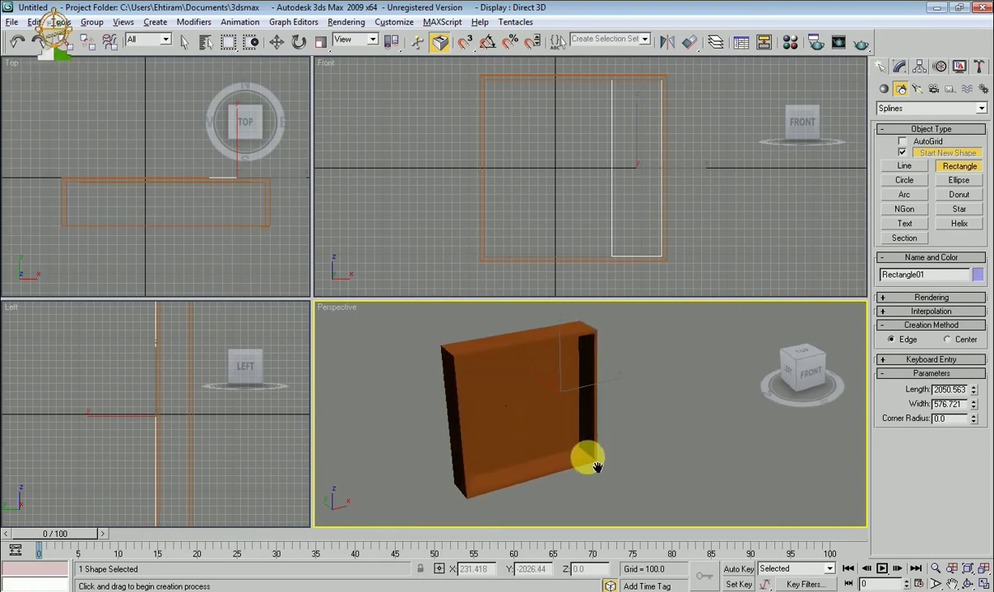
Step: Extrude Rectangle01 with an Amount of 30
{"action": "left_click", "coordinate": [900, 70]}
{"action": "left_click", "coordinate": [982, 105]}
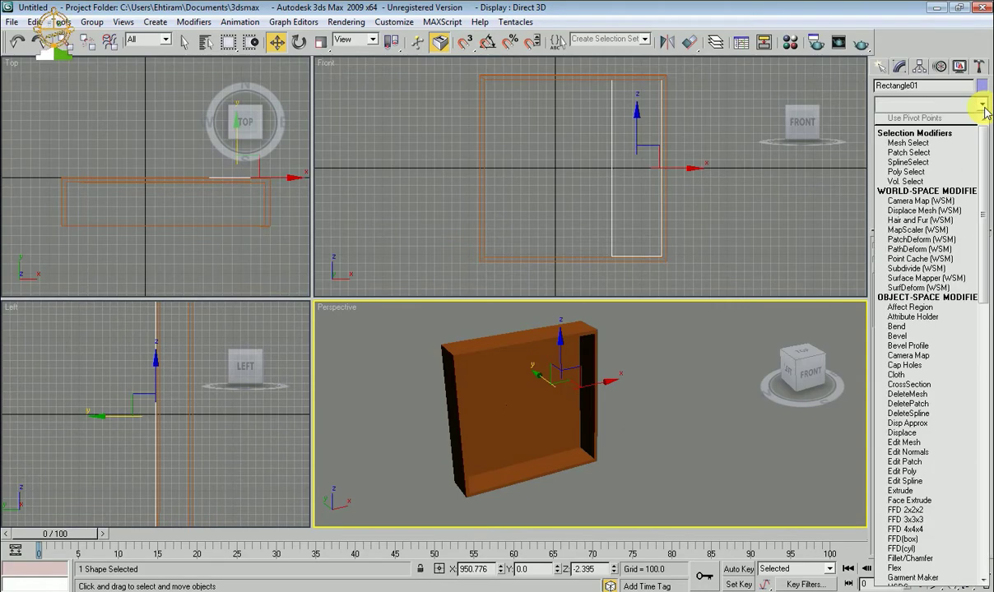
{"action": "scroll", "coordinate": [938, 177], "scroll_direction": "down", "scroll_amount": 10}
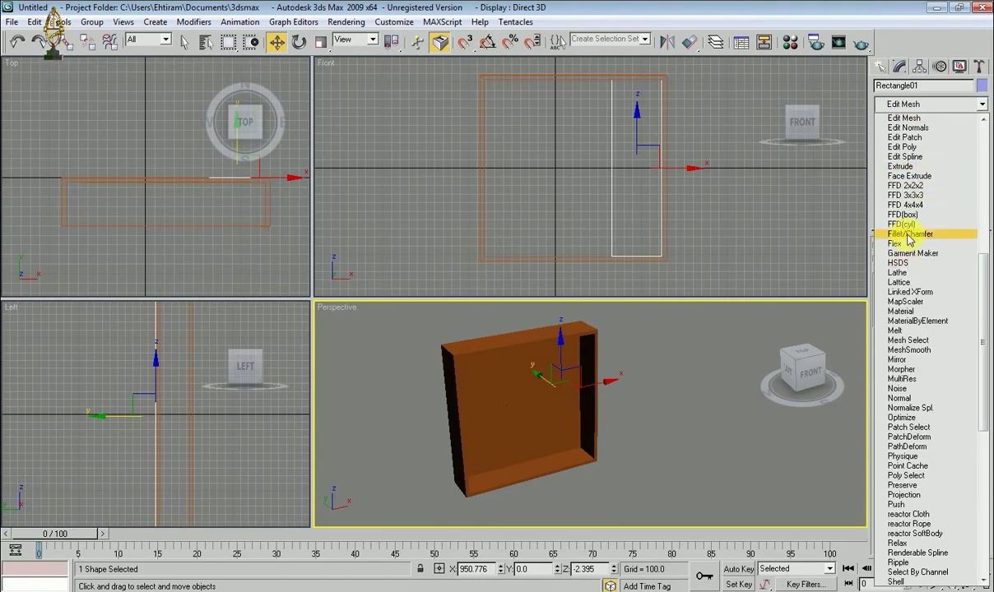
{"action": "left_click", "coordinate": [901, 166]}
{"action": "type", "text": "10"}
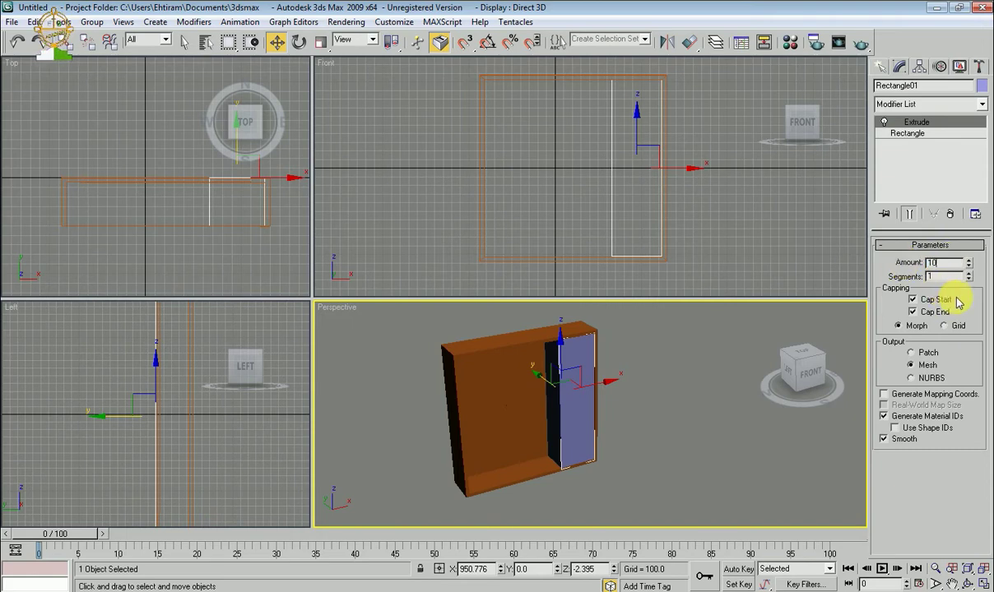
{"action": "type", "text": "30"}
{"action": "key", "text": "Return"}
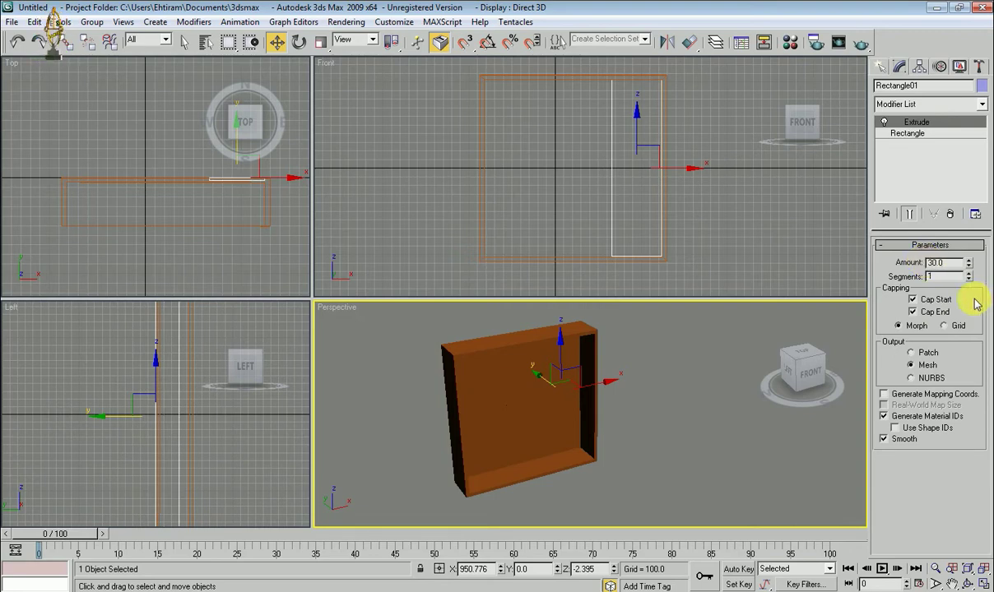
Step: Slide the new panel along the Y axis in the Top view
{"action": "middle_click_drag", "start_coordinate": [261, 233], "coordinate": [238, 256]}
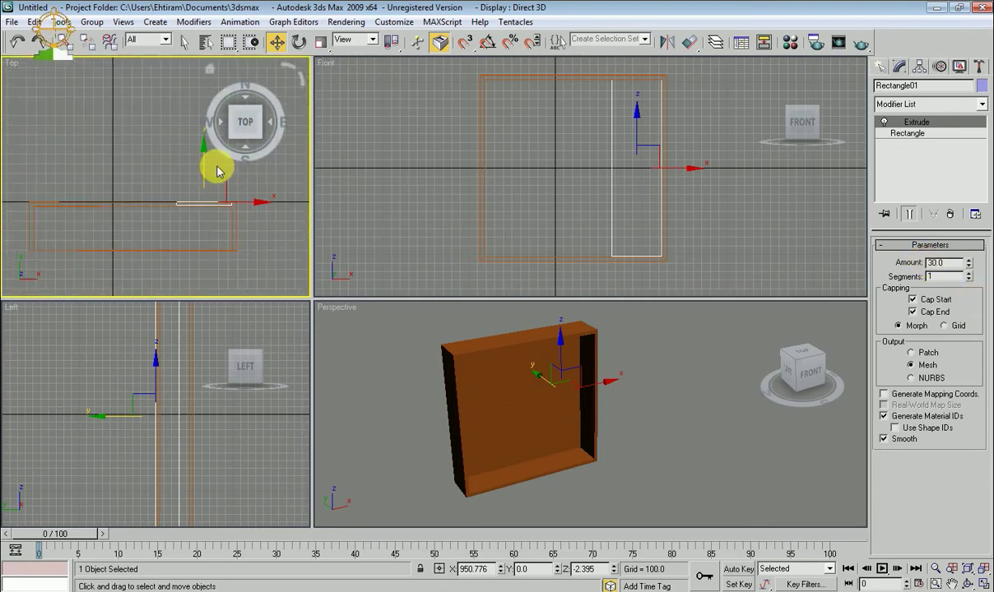
{"action": "left_click_drag", "start_coordinate": [216, 177], "coordinate": [215, 222]}
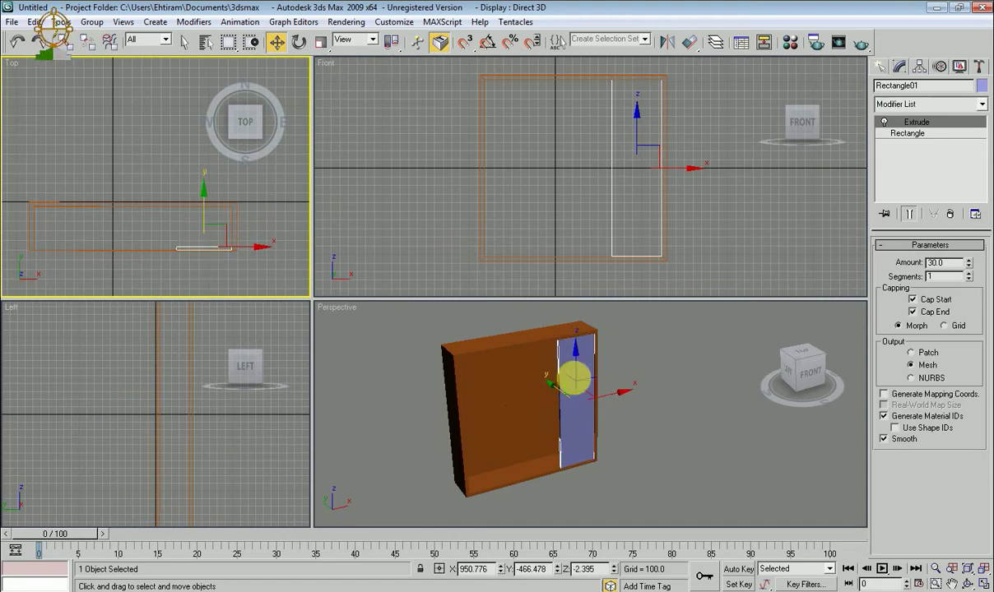
{"action": "scroll", "coordinate": [588, 362], "scroll_direction": "up", "scroll_amount": 5}
{"action": "scroll", "coordinate": [602, 362], "scroll_direction": "up", "scroll_amount": 3}
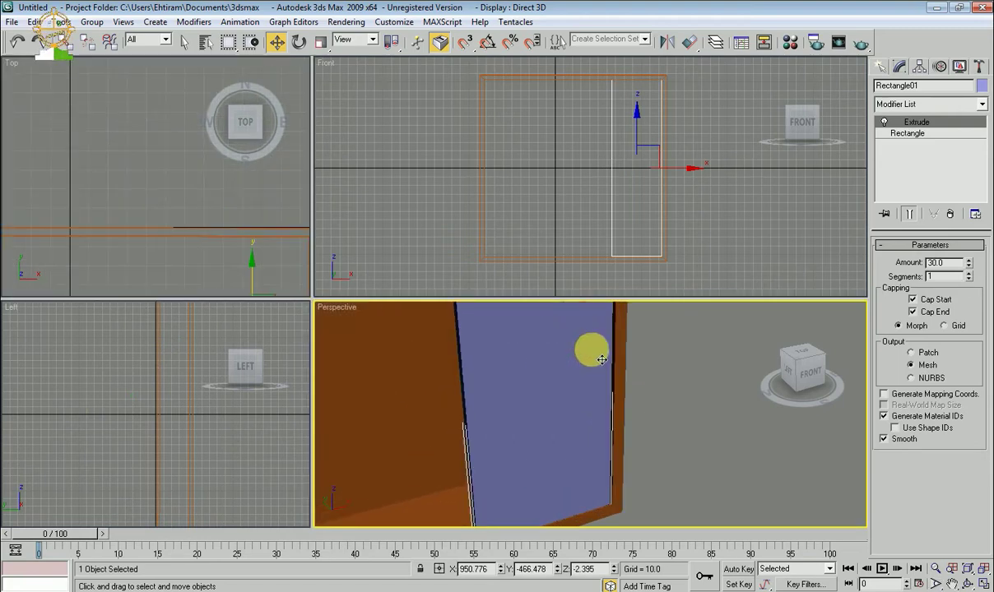
{"action": "scroll", "coordinate": [601, 359], "scroll_direction": "up", "scroll_amount": 1}
{"action": "scroll", "coordinate": [654, 267], "scroll_direction": "up", "scroll_amount": 2}
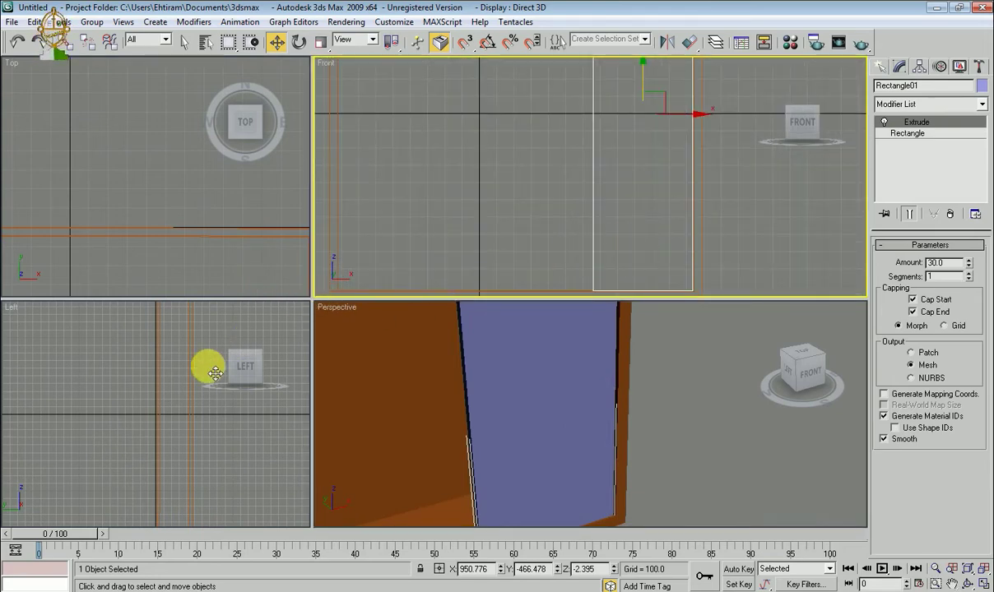
Step: Enlarge and pan the Front view and orbit the Perspective view to inspect the panel
{"action": "left_click_drag", "start_coordinate": [311, 295], "coordinate": [197, 372]}
{"action": "scroll", "coordinate": [484, 304], "scroll_direction": "down", "scroll_amount": 1}
{"action": "scroll", "coordinate": [567, 325], "scroll_direction": "down", "scroll_amount": 1}
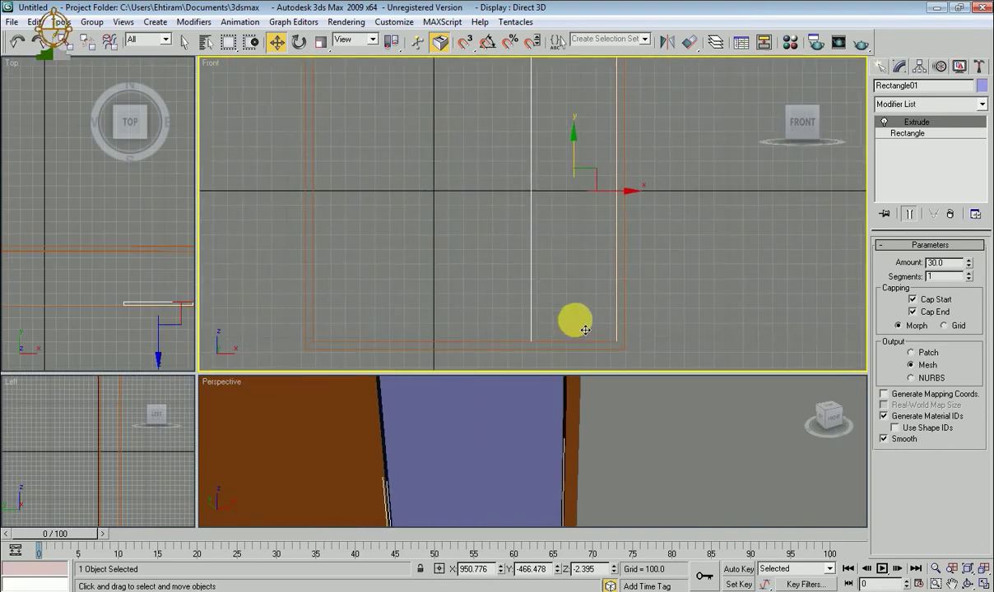
{"action": "scroll", "coordinate": [585, 330], "scroll_direction": "up", "scroll_amount": 2}
{"action": "scroll", "coordinate": [577, 271], "scroll_direction": "up", "scroll_amount": 1}
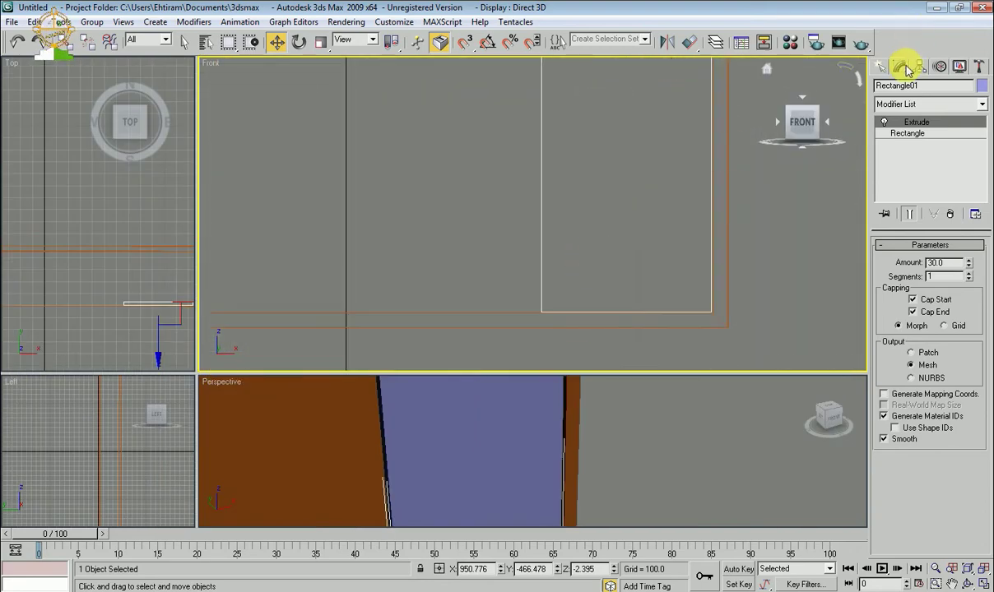
{"action": "scroll", "coordinate": [694, 274], "scroll_direction": "up", "scroll_amount": 1}
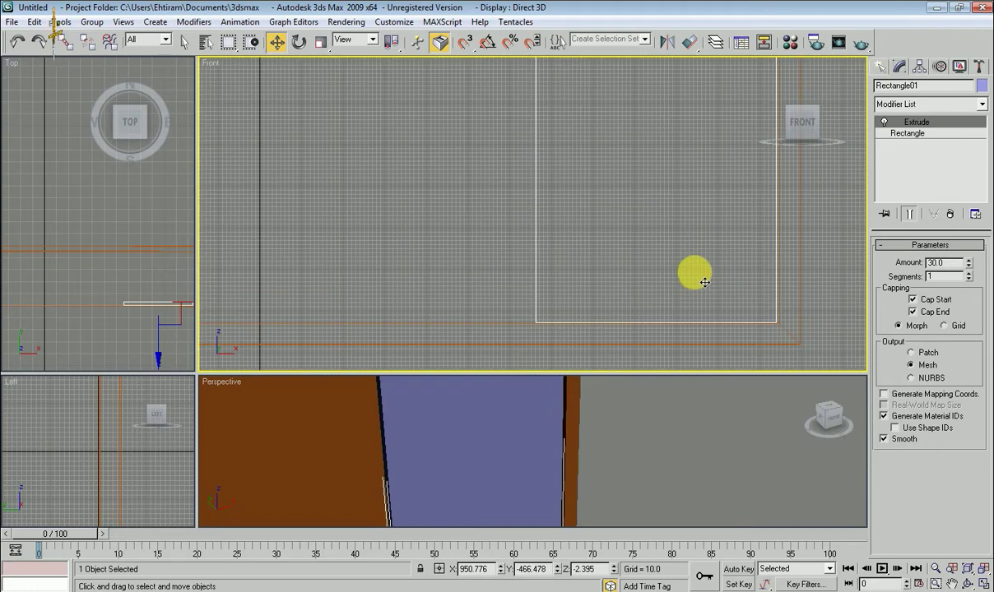
{"action": "scroll", "coordinate": [687, 246], "scroll_direction": "up", "scroll_amount": 1}
{"action": "middle_click_drag", "start_coordinate": [686, 240], "coordinate": [533, 263]}
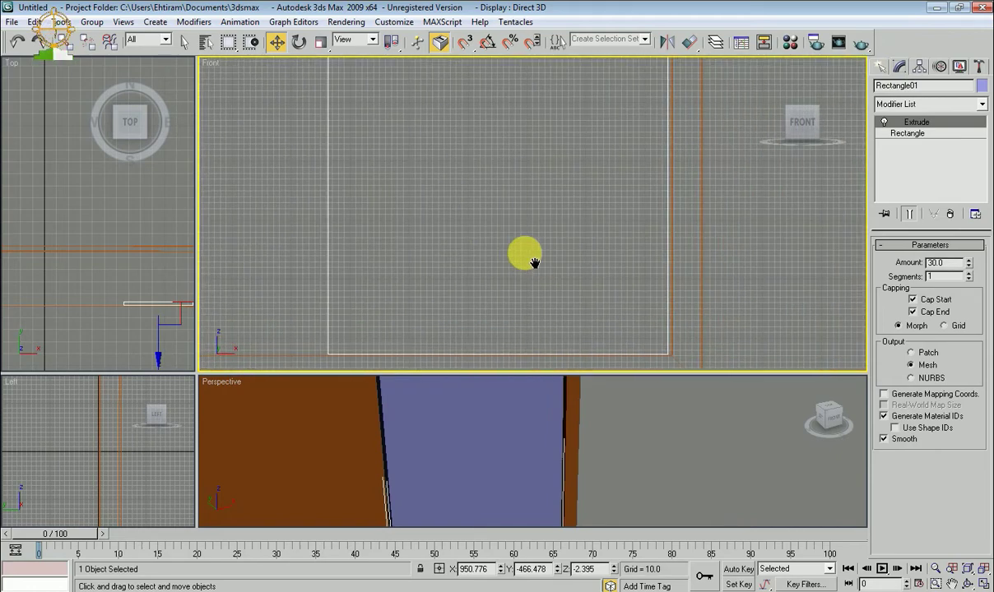
{"action": "scroll", "coordinate": [550, 238], "scroll_direction": "down", "scroll_amount": 2}
{"action": "mouse_move", "coordinate": [610, 178]}
{"action": "middle_mouse_down"}
{"action": "mouse_move", "coordinate": [618, 186]}
{"action": "mouse_move", "coordinate": [618, 255]}
{"action": "mouse_move", "coordinate": [648, 282]}
{"action": "mouse_move", "coordinate": [621, 248]}
{"action": "middle_mouse_up"}
{"action": "scroll", "coordinate": [601, 152], "scroll_direction": "up", "scroll_amount": 1}
{"action": "scroll", "coordinate": [590, 159], "scroll_direction": "down", "scroll_amount": 1}
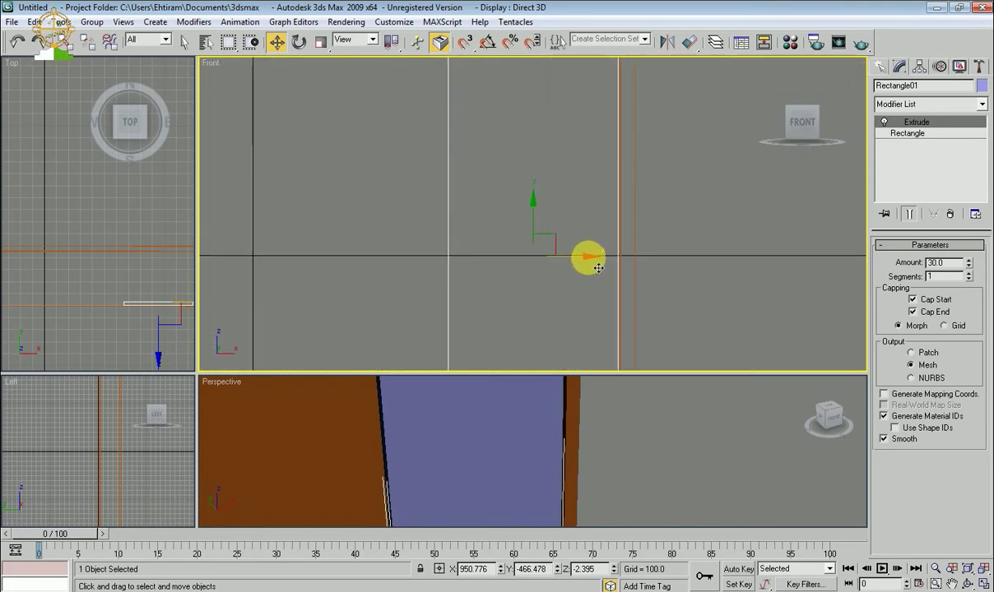
{"action": "scroll", "coordinate": [587, 236], "scroll_direction": "down", "scroll_amount": 1}
{"action": "middle_click_drag", "start_coordinate": [588, 237], "coordinate": [599, 230]}
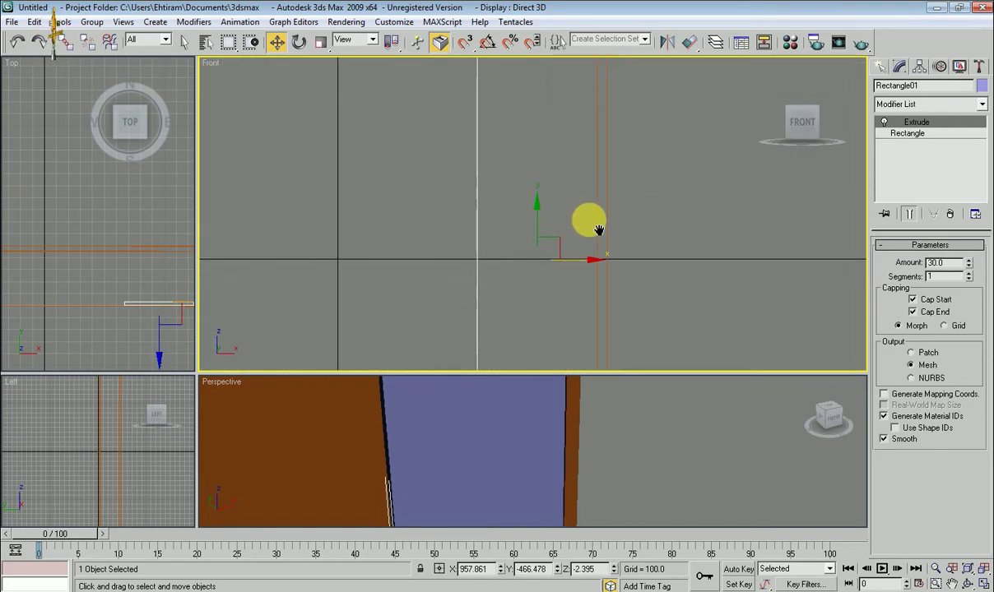
{"action": "scroll", "coordinate": [598, 230], "scroll_direction": "down", "scroll_amount": 2}
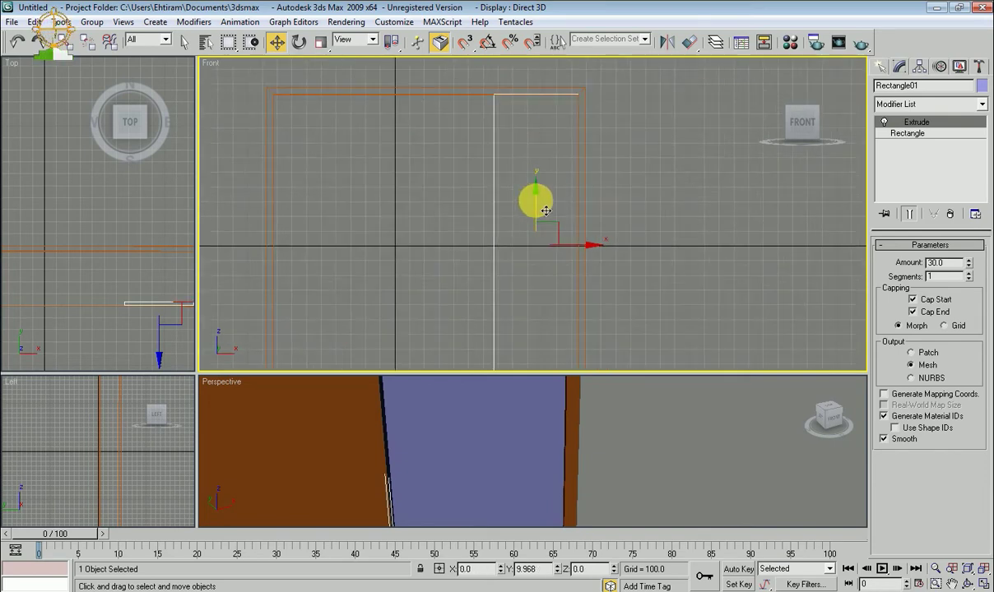
{"action": "middle_click_drag", "start_coordinate": [546, 210], "coordinate": [555, 169]}
{"action": "mouse_move", "coordinate": [548, 390]}
{"action": "middle_mouse_down", "text": "alt"}
{"action": "mouse_move", "coordinate": [573, 422]}
{"action": "mouse_move", "coordinate": [615, 404]}
{"action": "mouse_move", "coordinate": [598, 297]}
{"action": "middle_mouse_up", "text": "alt"}
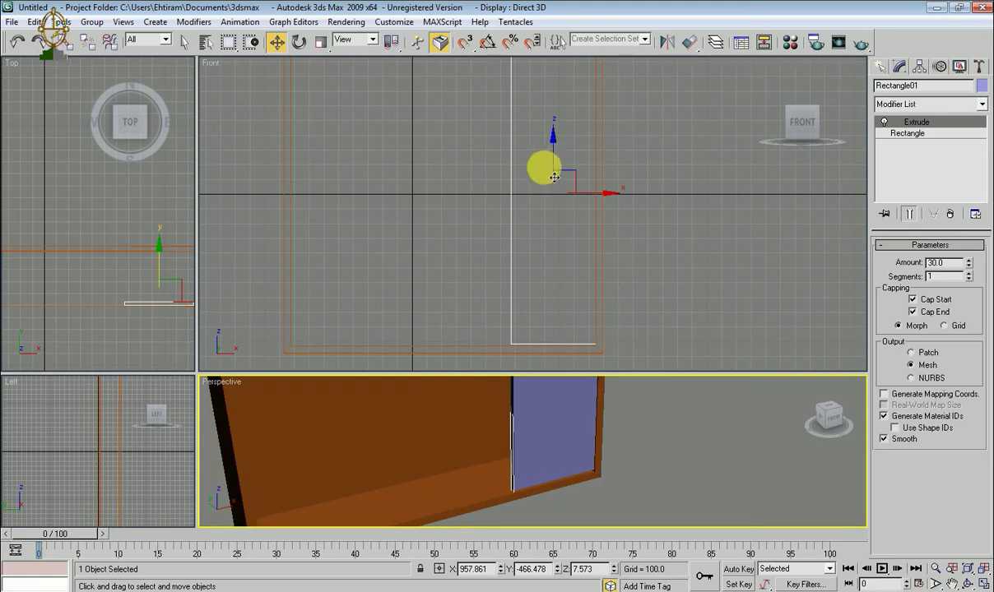
Step: Nudge the blue panel slightly upward in the Front view and reselect it
{"action": "left_click", "coordinate": [554, 177]}
{"action": "left_click_drag", "start_coordinate": [565, 165], "coordinate": [563, 156]}
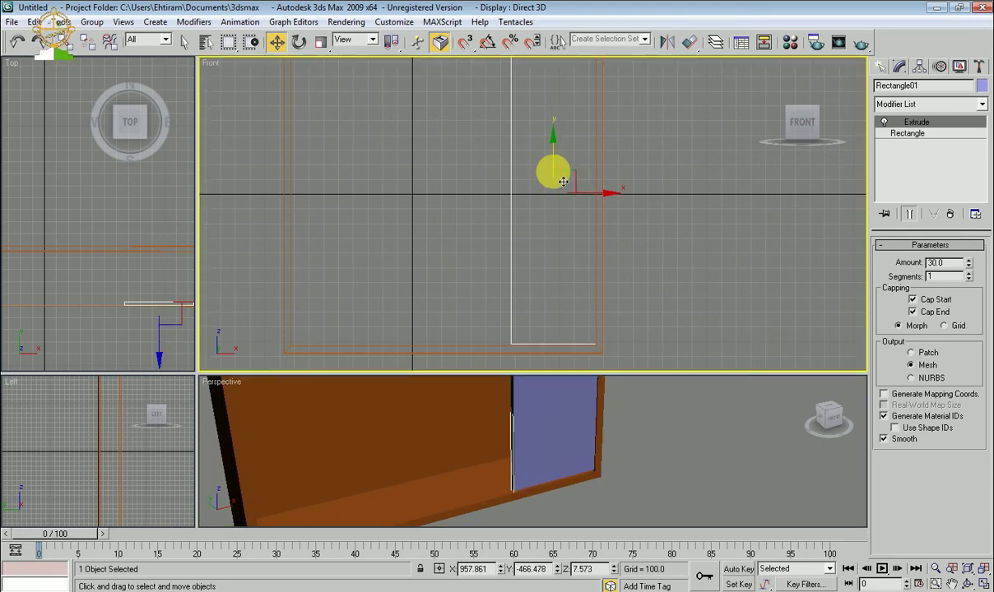
{"action": "left_click", "coordinate": [700, 215]}
{"action": "scroll", "coordinate": [654, 230], "scroll_direction": "down", "scroll_amount": 3}
{"action": "scroll", "coordinate": [615, 255], "scroll_direction": "up", "scroll_amount": 1}
{"action": "scroll", "coordinate": [589, 253], "scroll_direction": "up", "scroll_amount": 2}
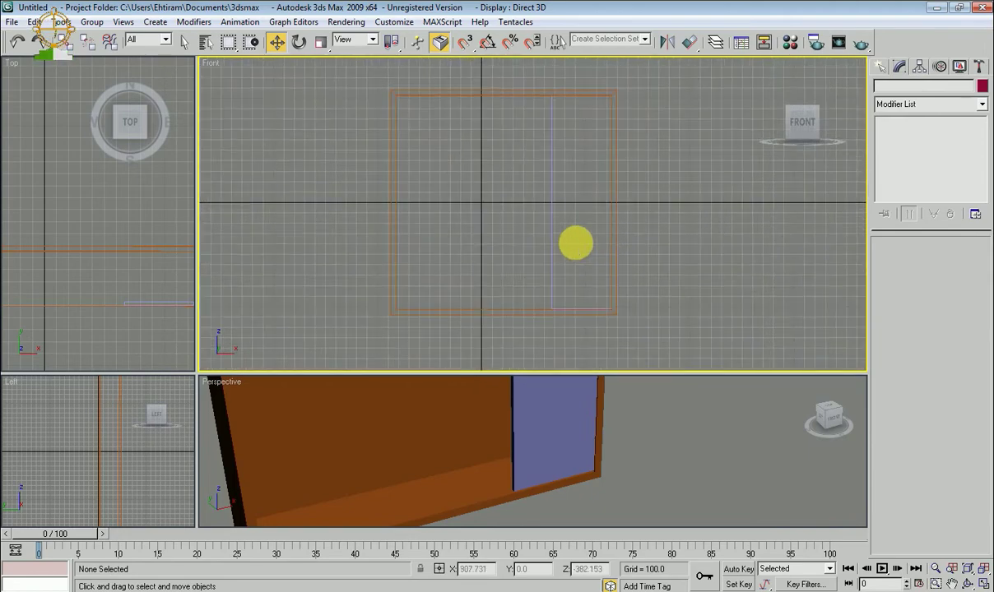
{"action": "middle_click_drag", "start_coordinate": [574, 239], "coordinate": [566, 231]}
{"action": "left_click", "coordinate": [552, 232]}
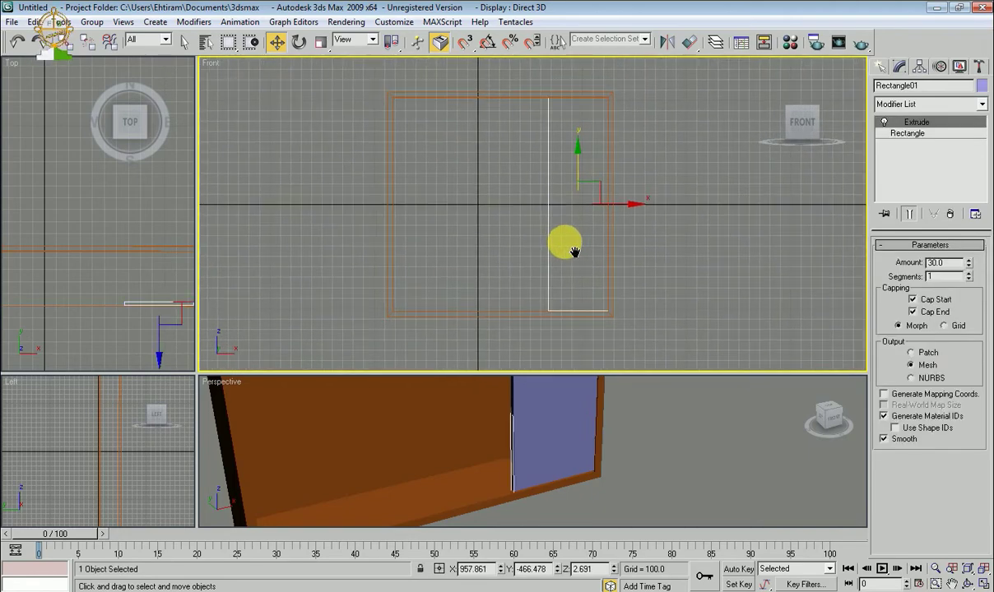
{"action": "middle_click_drag", "start_coordinate": [574, 252], "coordinate": [573, 243]}
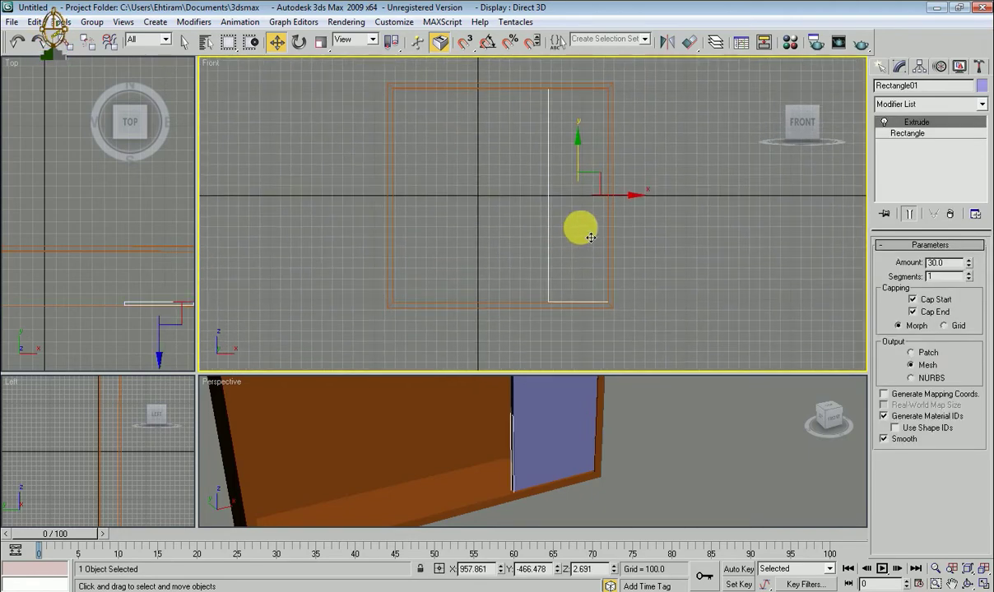
Step: Enlarge the Top view and frame the panel in it
{"action": "middle_click_drag", "start_coordinate": [548, 462], "coordinate": [569, 468], "text": "alt"}
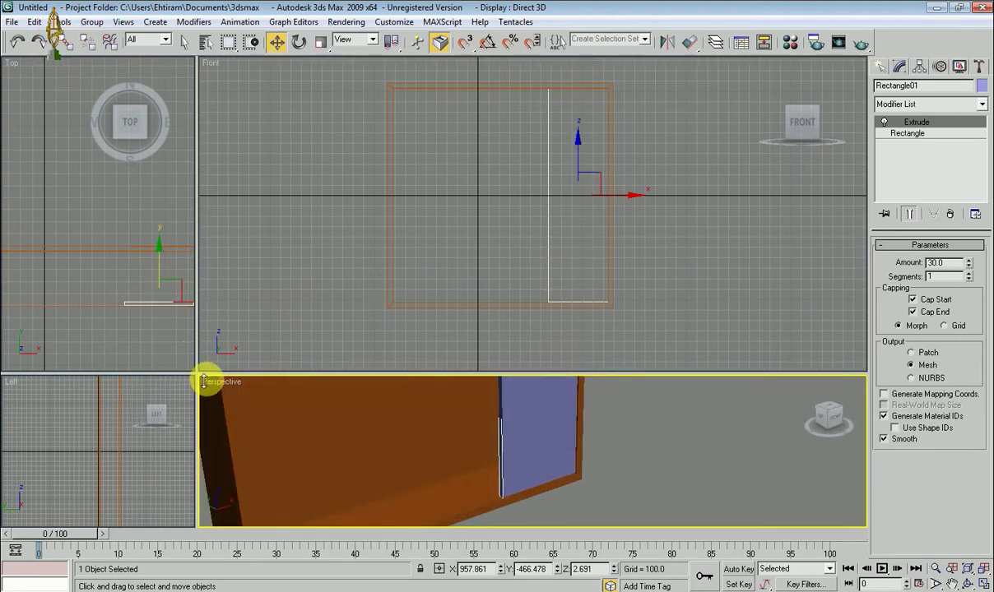
{"action": "left_click_drag", "start_coordinate": [203, 381], "coordinate": [705, 339]}
{"action": "middle_click_drag", "start_coordinate": [455, 328], "coordinate": [403, 182]}
{"action": "scroll", "coordinate": [452, 285], "scroll_direction": "up", "scroll_amount": 2}
{"action": "scroll", "coordinate": [355, 224], "scroll_direction": "up", "scroll_amount": 2}
{"action": "middle_click_drag", "start_coordinate": [355, 223], "coordinate": [373, 263]}
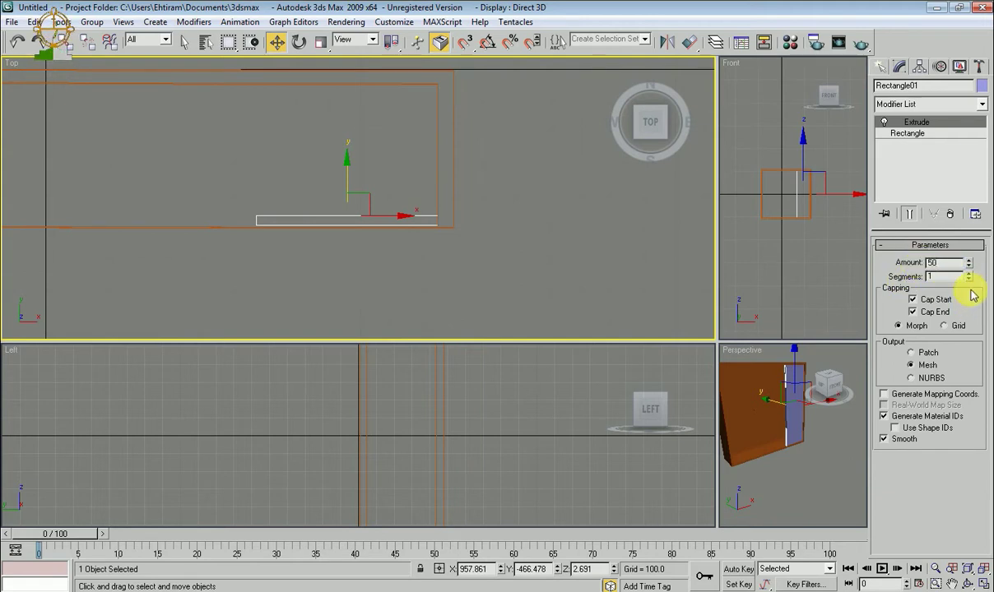
Step: Shift-rotate the panel 90° to create the copy Rectangle02
{"action": "middle_click_drag", "start_coordinate": [334, 211], "coordinate": [346, 235]}
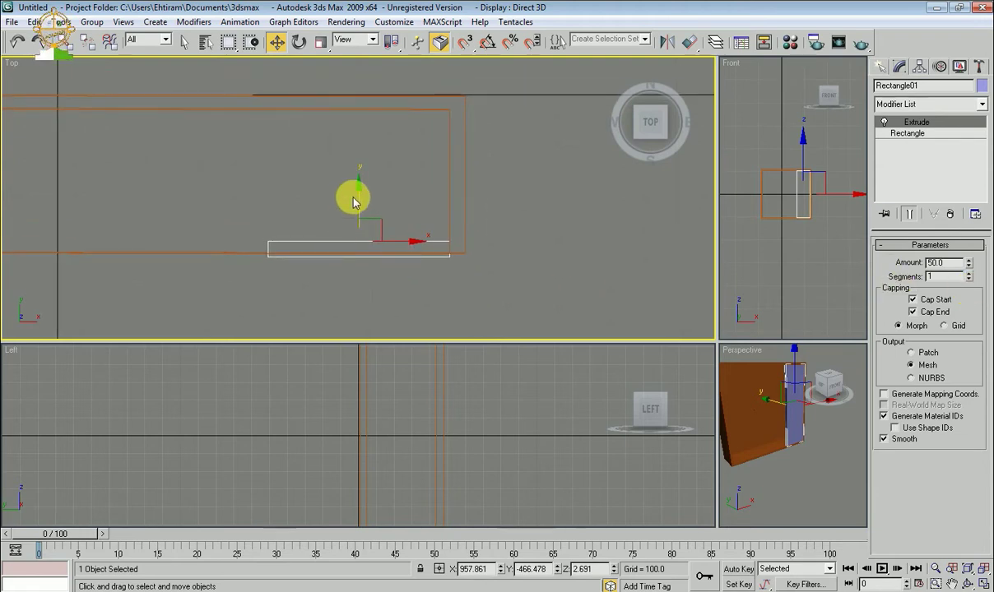
{"action": "left_click_drag", "start_coordinate": [367, 205], "coordinate": [371, 198]}
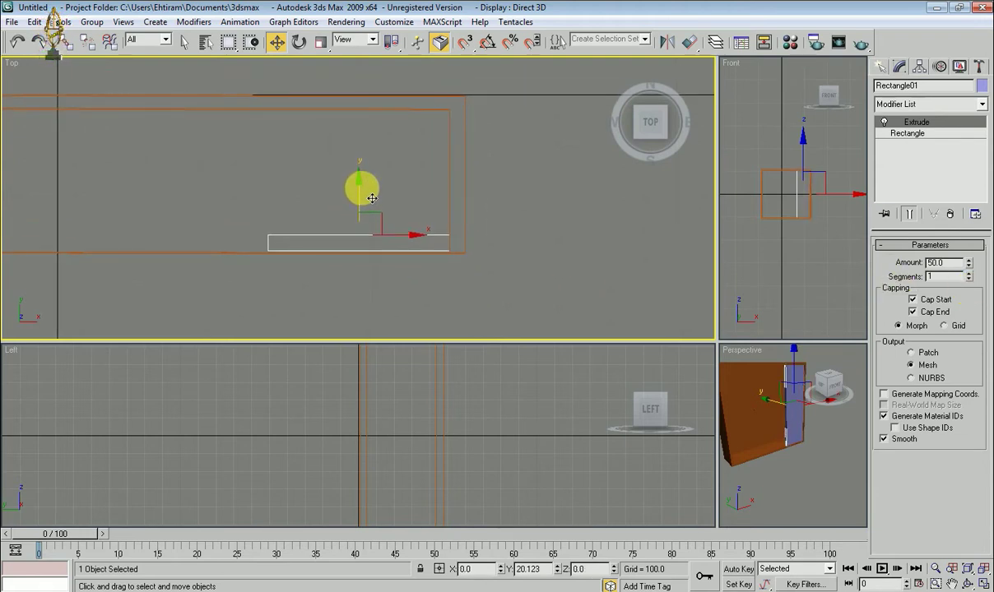
{"action": "key", "text": "e"}
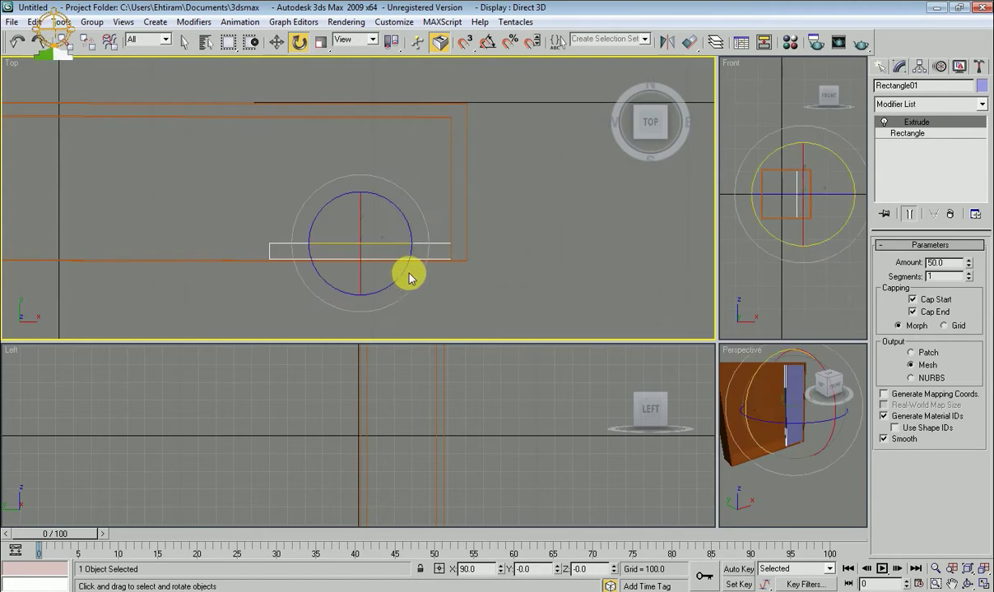
{"action": "left_click_drag", "start_coordinate": [411, 227], "coordinate": [455, 355], "text": "shift"}
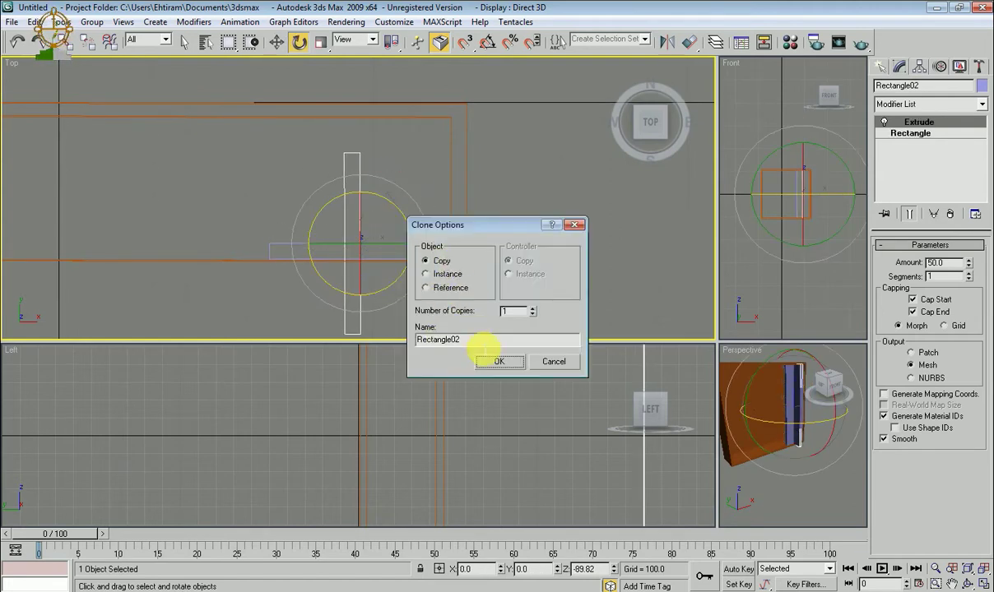
{"action": "left_click", "coordinate": [489, 360]}
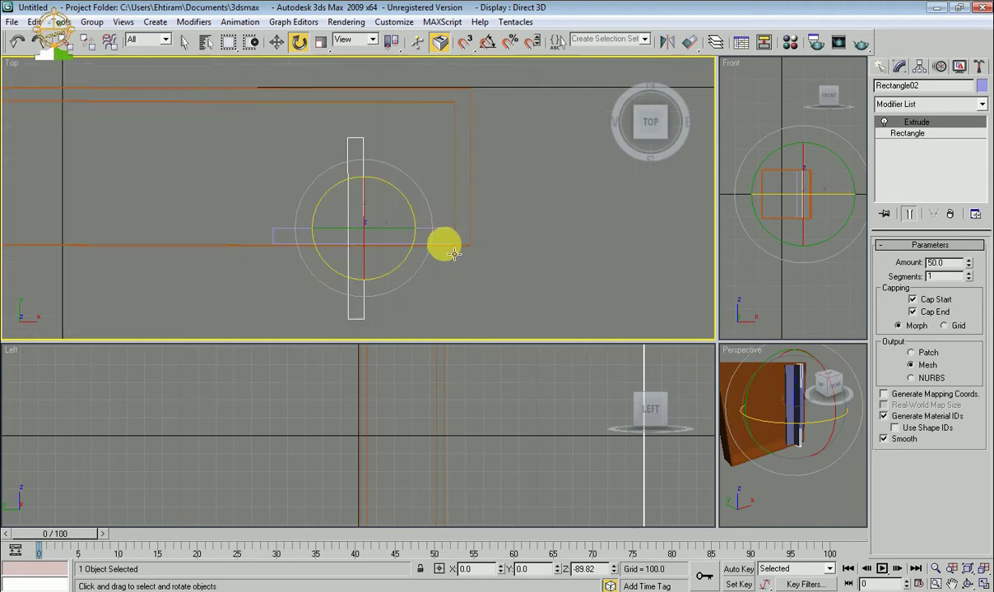
{"action": "left_click_drag", "start_coordinate": [401, 201], "coordinate": [325, 190]}
Step: Shorten Rectangle02 to about 73% along Y, position it, and restore four equal viewports
{"action": "key", "text": "w"}
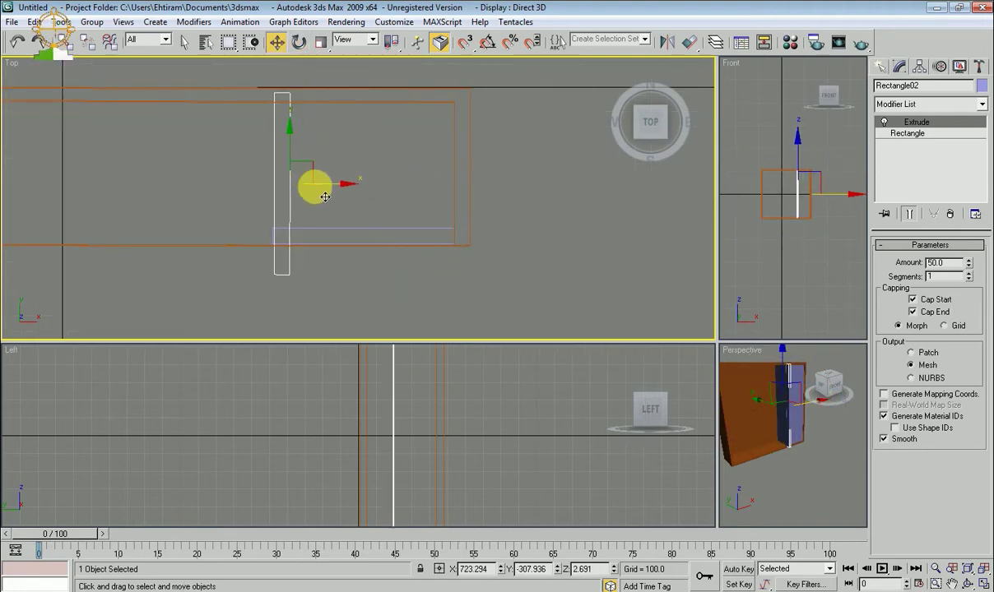
{"action": "key", "text": "r"}
{"action": "left_click_drag", "start_coordinate": [290, 122], "coordinate": [302, 139]}
{"action": "key", "text": "w"}
{"action": "key", "text": "r"}
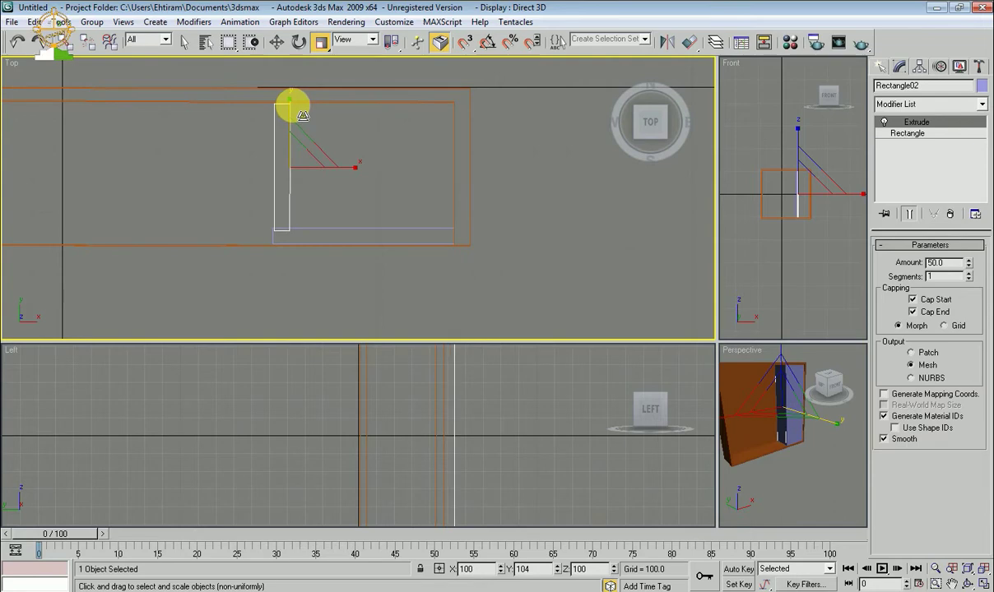
{"action": "key", "text": "e"}
{"action": "key", "text": "w"}
{"action": "scroll", "coordinate": [308, 171], "scroll_direction": "up", "scroll_amount": 2}
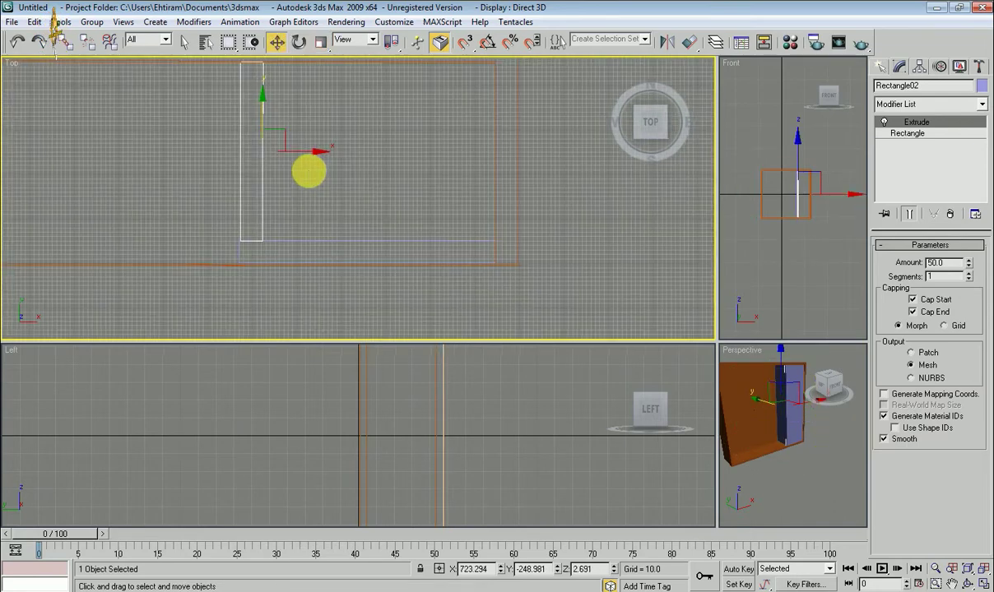
{"action": "middle_click_drag", "start_coordinate": [309, 171], "coordinate": [319, 175]}
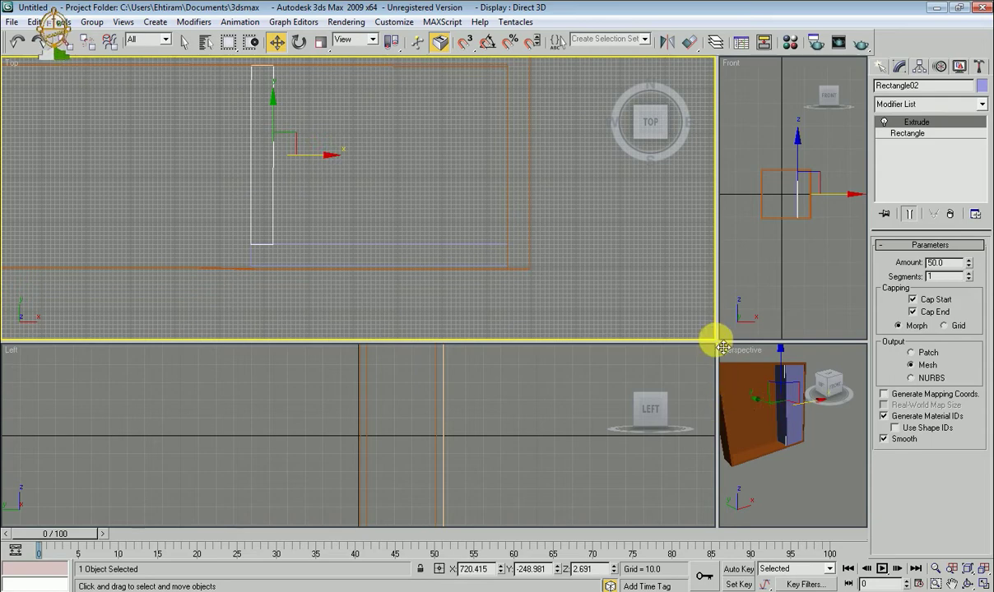
{"action": "left_click_drag", "start_coordinate": [722, 346], "coordinate": [516, 286]}
{"action": "left_click", "coordinate": [727, 399]}
Step: Select the blue panel in the Perspective view
{"action": "left_click", "coordinate": [757, 456]}
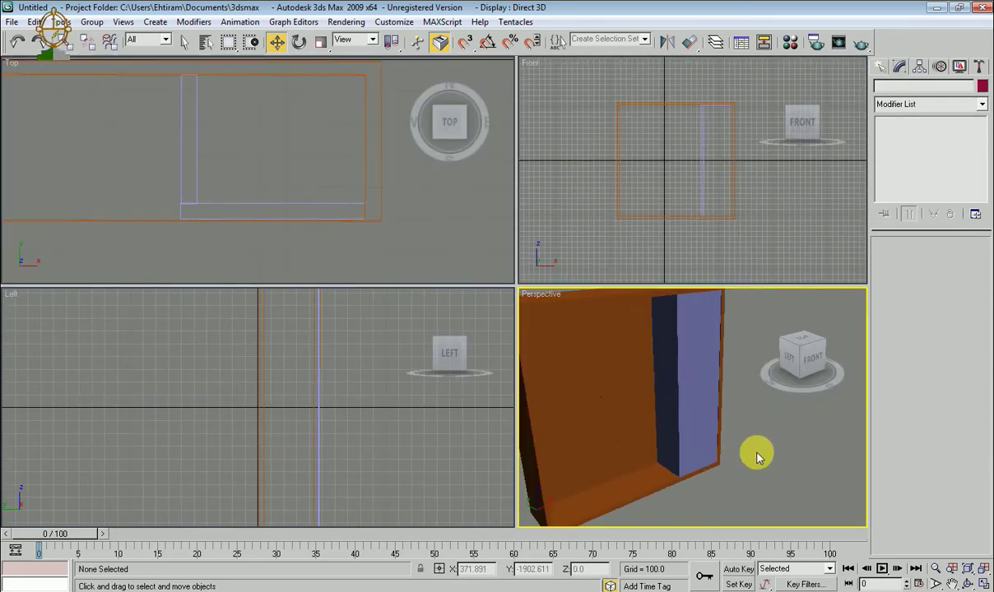
{"action": "scroll", "coordinate": [723, 444], "scroll_direction": "down", "scroll_amount": 3}
{"action": "scroll", "coordinate": [355, 233], "scroll_direction": "down", "scroll_amount": 2}
{"action": "scroll", "coordinate": [400, 426], "scroll_direction": "down", "scroll_amount": 1}
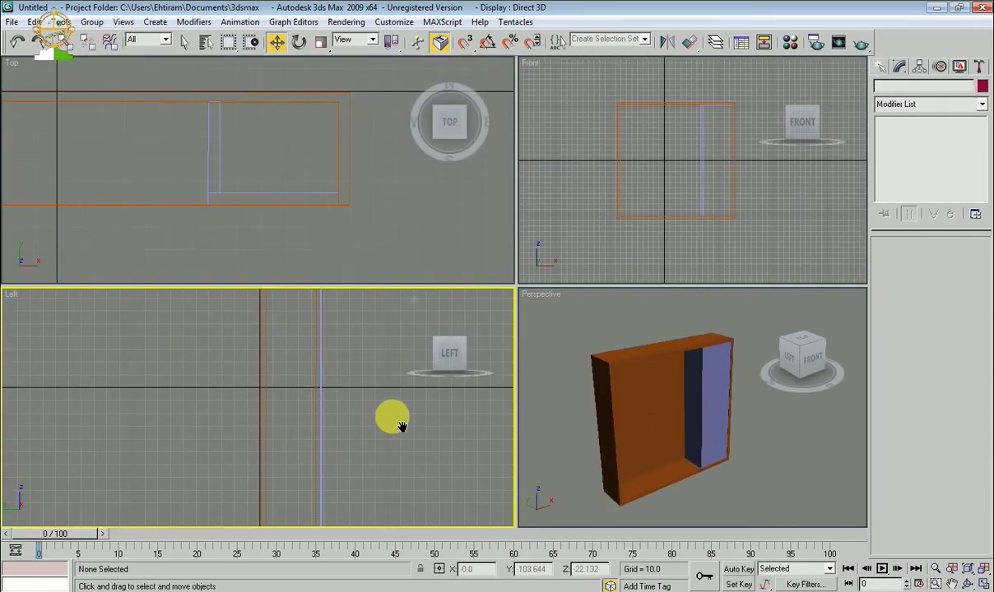
{"action": "left_click", "coordinate": [699, 424]}
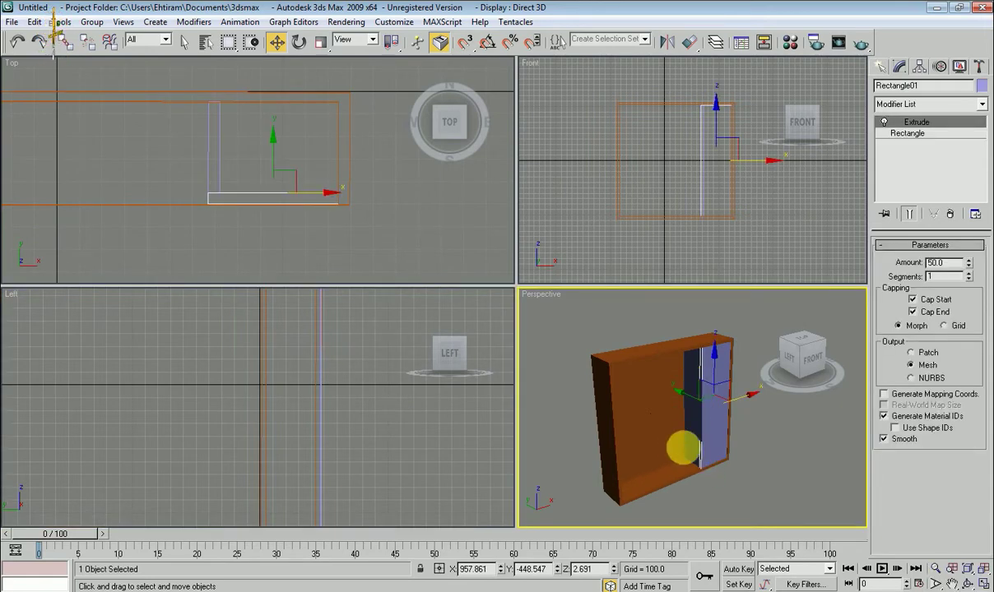
{"action": "scroll", "coordinate": [742, 222], "scroll_direction": "up", "scroll_amount": 1}
{"action": "scroll", "coordinate": [738, 222], "scroll_direction": "up", "scroll_amount": 1}
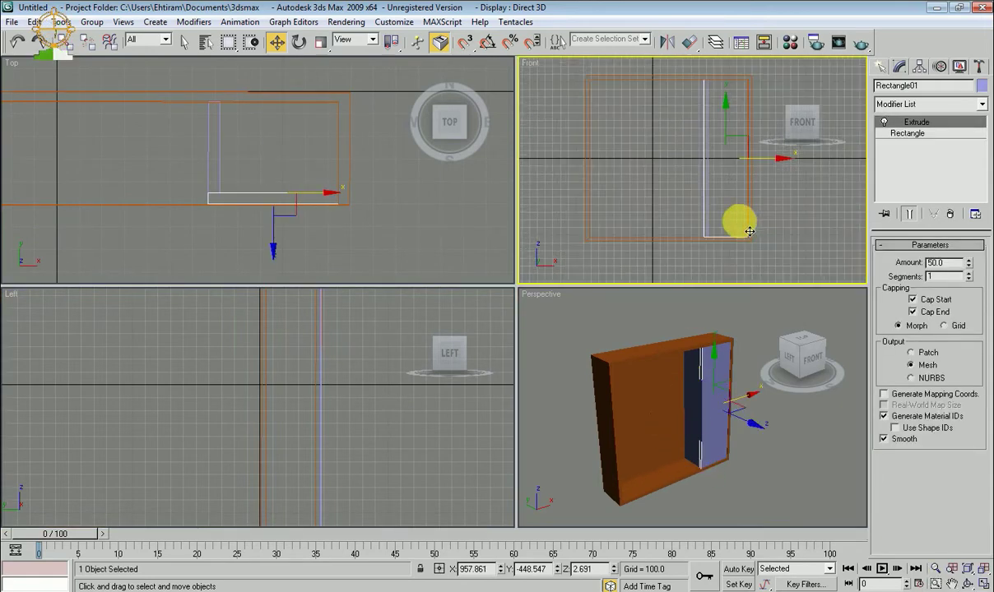
{"action": "scroll", "coordinate": [732, 234], "scroll_direction": "up", "scroll_amount": 1}
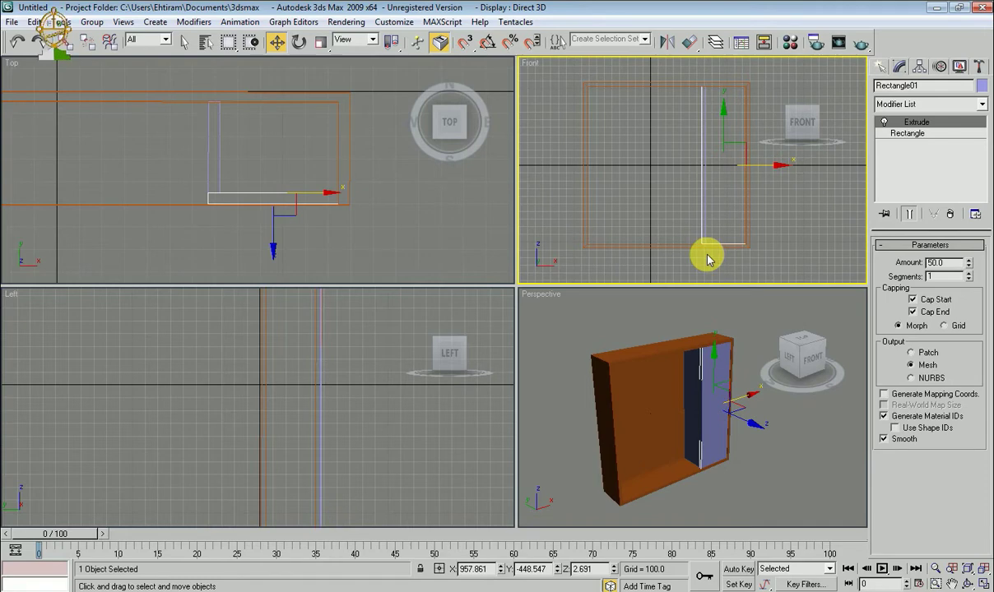
Step: Rotate off a copy of the side piece and level it horizontal as a new shelf
{"action": "key", "text": "e"}
{"action": "middle_click_drag", "start_coordinate": [405, 237], "coordinate": [410, 265]}
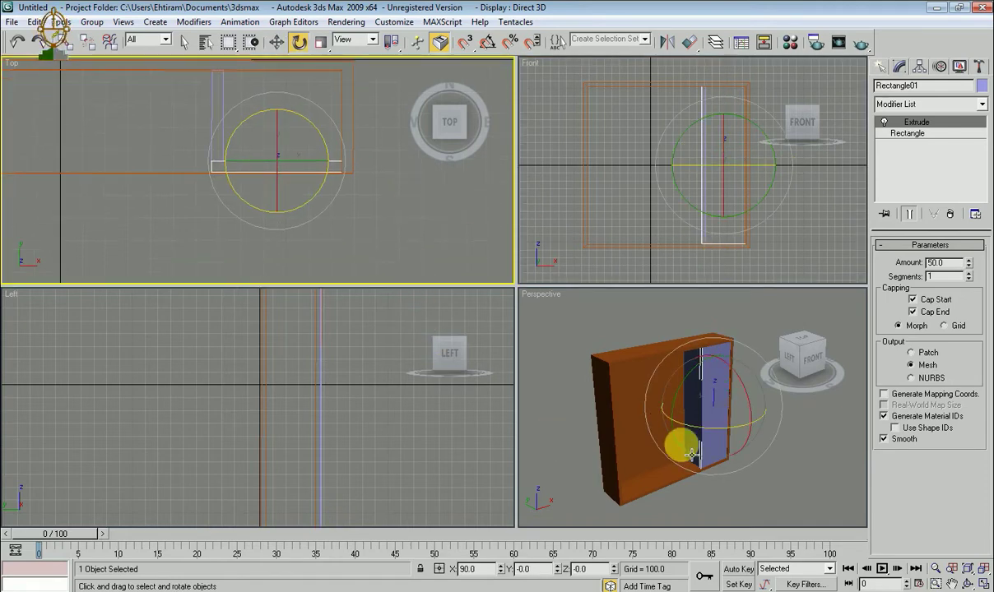
{"action": "left_click", "coordinate": [682, 404]}
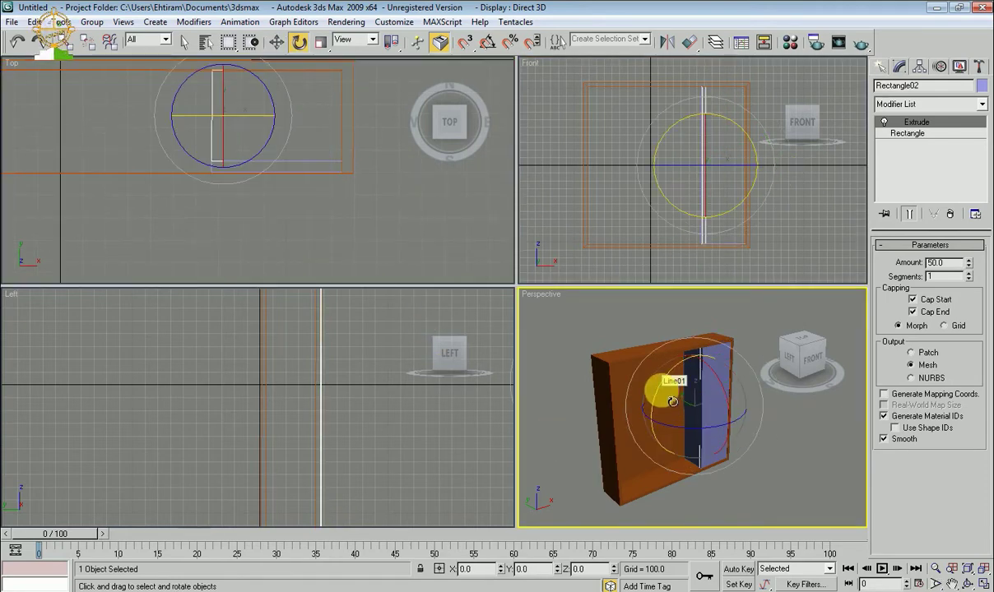
{"action": "mouse_move", "coordinate": [671, 401]}
{"action": "left_mouse_down", "text": "shift"}
{"action": "mouse_move", "coordinate": [658, 504]}
{"action": "mouse_move", "coordinate": [673, 543]}
{"action": "mouse_move", "coordinate": [665, 523]}
{"action": "left_mouse_up", "text": "shift"}
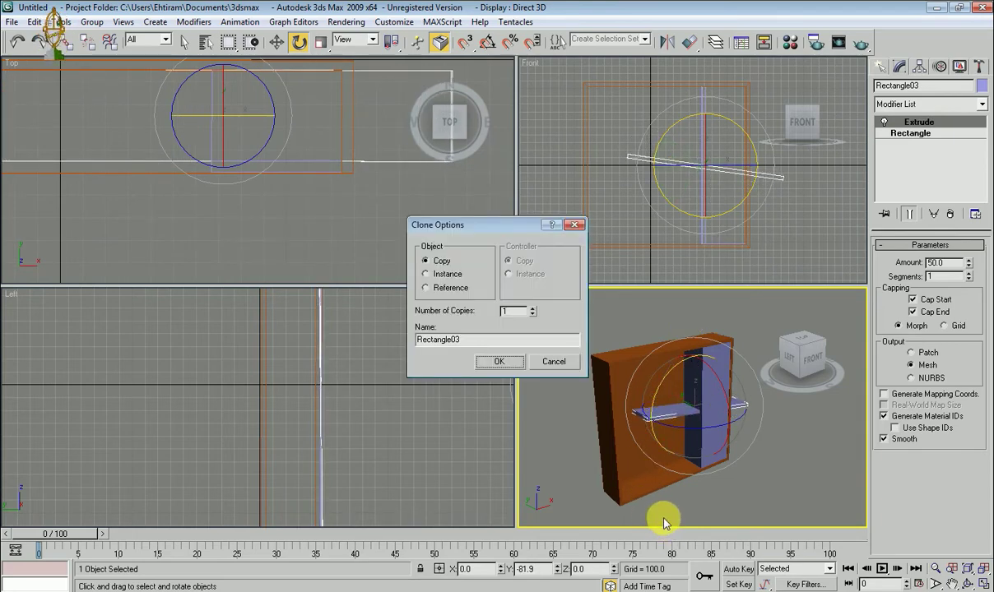
{"action": "left_click", "coordinate": [545, 363]}
{"action": "scroll", "coordinate": [731, 126], "scroll_direction": "up", "scroll_amount": 4}
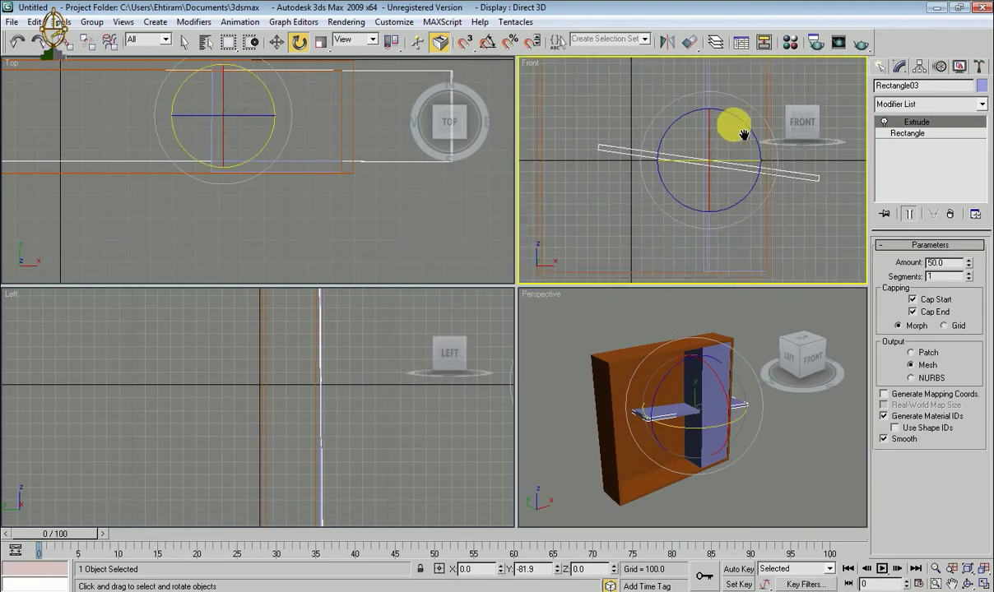
{"action": "scroll", "coordinate": [695, 128], "scroll_direction": "up", "scroll_amount": 1}
{"action": "left_click_drag", "start_coordinate": [683, 140], "coordinate": [681, 153]}
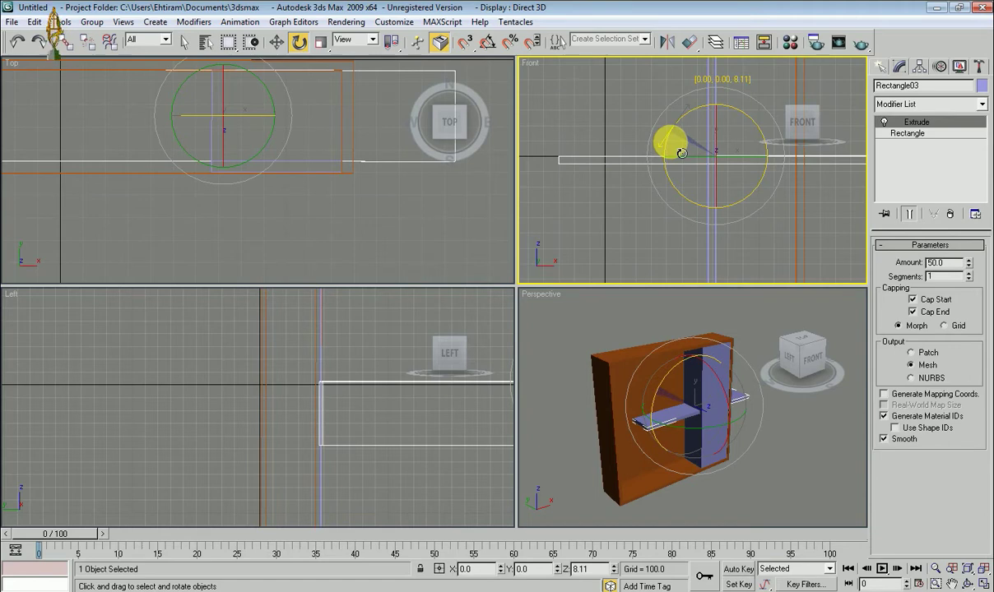
Step: Move the horizontal shelf down and left inside the cabinet
{"action": "scroll", "coordinate": [679, 160], "scroll_direction": "down", "scroll_amount": 3}
{"action": "middle_click_drag", "start_coordinate": [683, 166], "coordinate": [706, 178]}
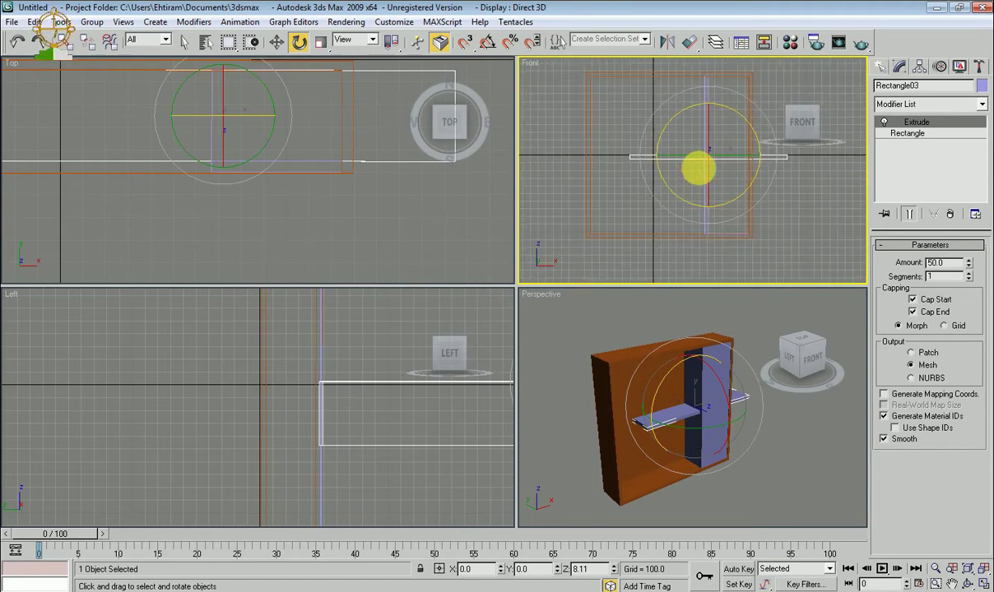
{"action": "key", "text": "w"}
{"action": "left_click_drag", "start_coordinate": [744, 162], "coordinate": [700, 175]}
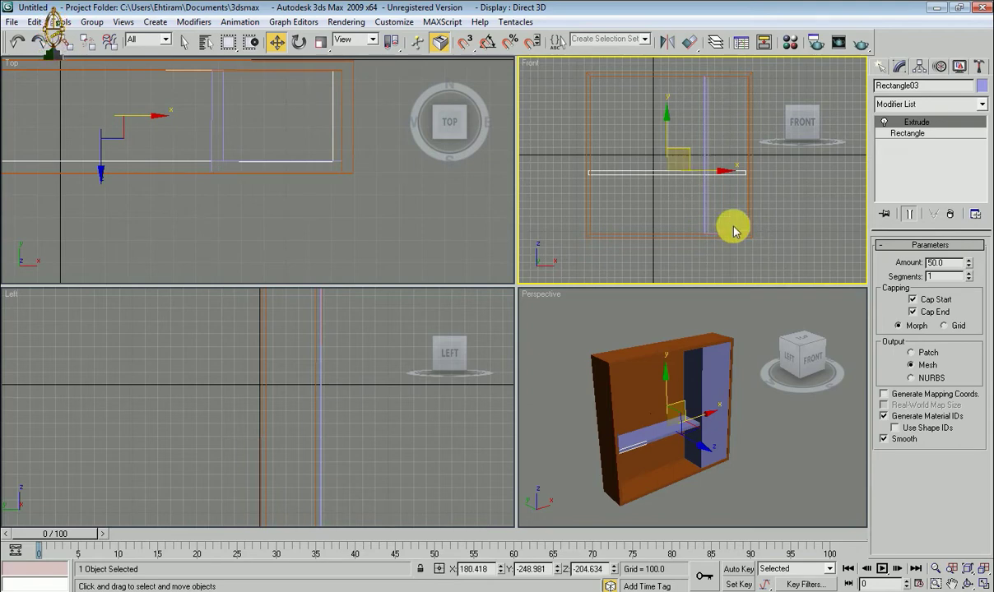
{"action": "left_click", "coordinate": [710, 404]}
{"action": "scroll", "coordinate": [712, 406], "scroll_direction": "up", "scroll_amount": 3}
{"action": "mouse_move", "coordinate": [720, 409]}
{"action": "middle_mouse_down", "text": "alt"}
{"action": "mouse_move", "coordinate": [648, 391]}
{"action": "mouse_move", "coordinate": [659, 406]}
{"action": "mouse_move", "coordinate": [702, 394]}
{"action": "mouse_move", "coordinate": [683, 406]}
{"action": "middle_mouse_up", "text": "alt"}
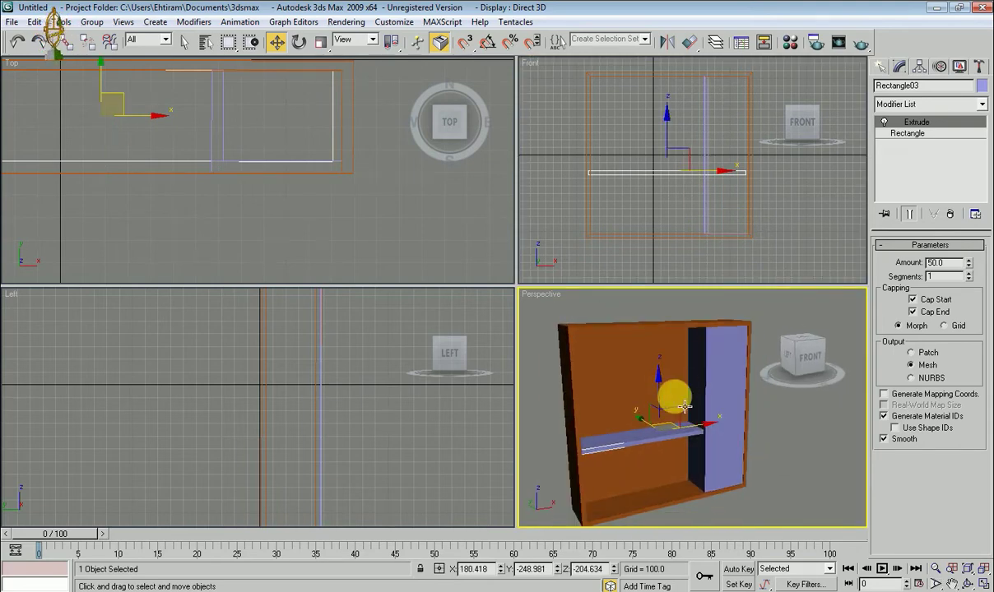
{"action": "left_click_drag", "start_coordinate": [668, 400], "coordinate": [669, 417]}
Step: Make Front the working view and drag the divider to enlarge Front and Perspective
{"action": "right_click", "coordinate": [681, 213]}
{"action": "scroll", "coordinate": [683, 218], "scroll_direction": "up", "scroll_amount": 2}
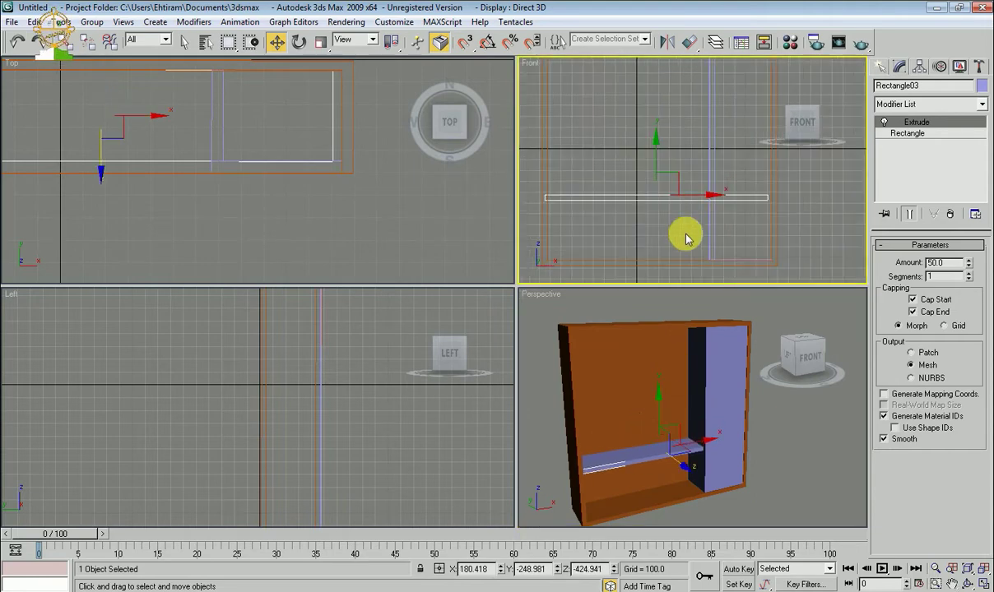
{"action": "scroll", "coordinate": [690, 233], "scroll_direction": "up", "scroll_amount": 2}
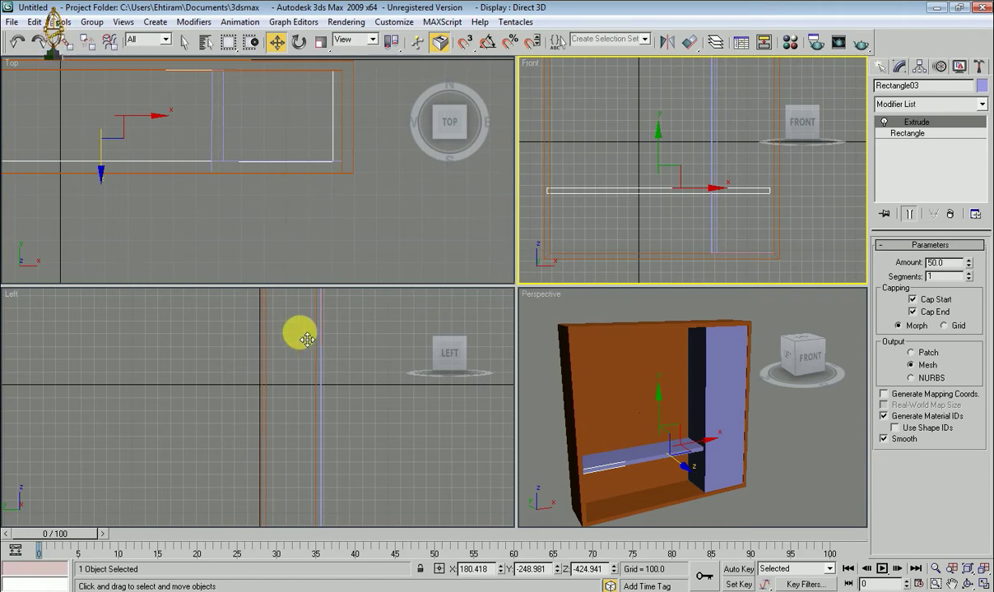
{"action": "left_click_drag", "start_coordinate": [524, 292], "coordinate": [259, 319]}
{"action": "middle_click_drag", "start_coordinate": [559, 306], "coordinate": [581, 277]}
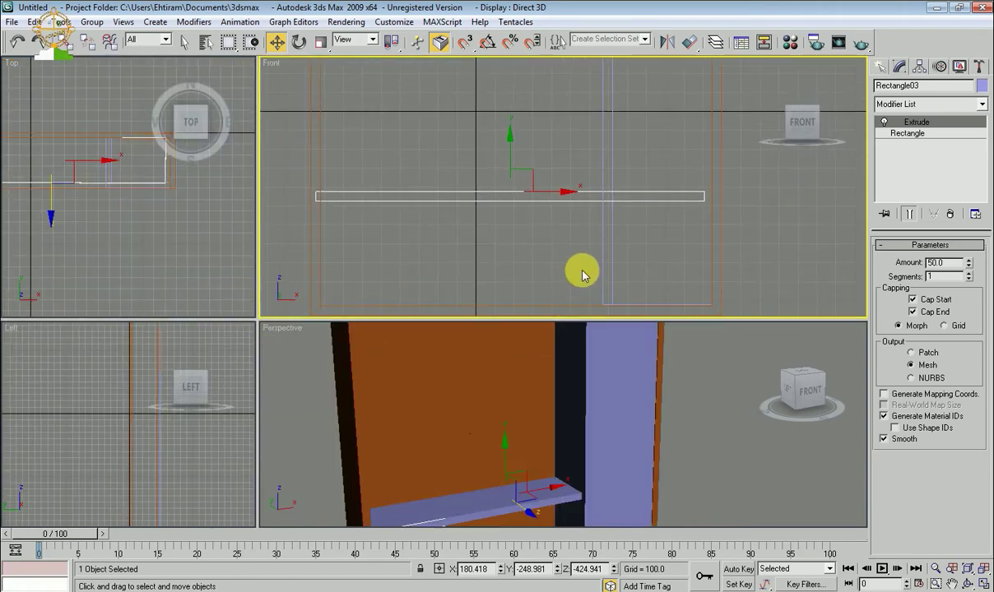
Step: Scale the shelf's width to 65% and shift it left beside the divider
{"action": "key", "text": "r"}
{"action": "left_click_drag", "start_coordinate": [579, 188], "coordinate": [559, 202]}
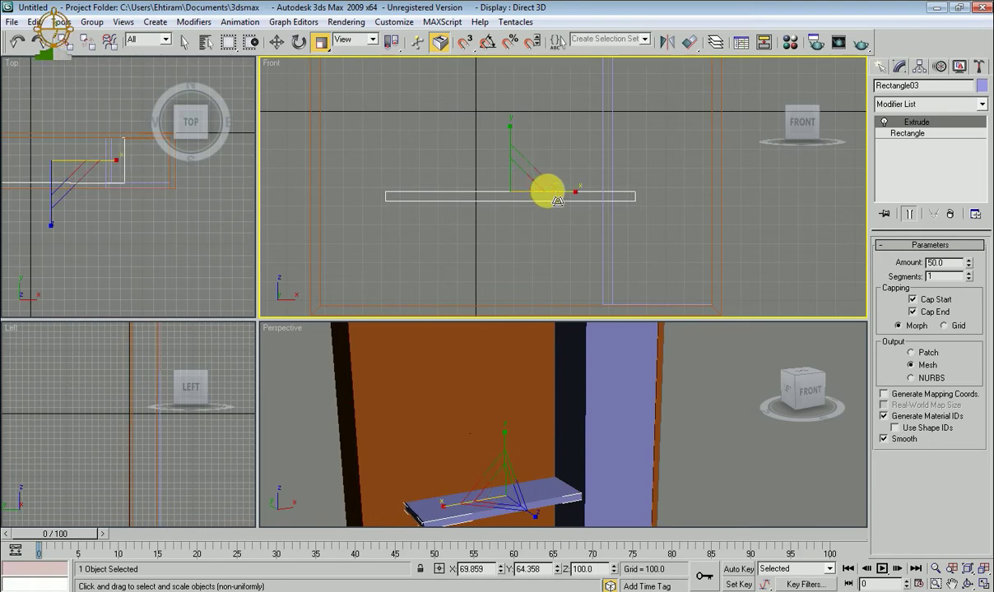
{"action": "key", "text": "w"}
{"action": "mouse_move", "coordinate": [573, 203]}
{"action": "left_mouse_down"}
{"action": "mouse_move", "coordinate": [530, 203]}
{"action": "mouse_move", "coordinate": [546, 202]}
{"action": "left_mouse_up"}
{"action": "key", "text": "r"}
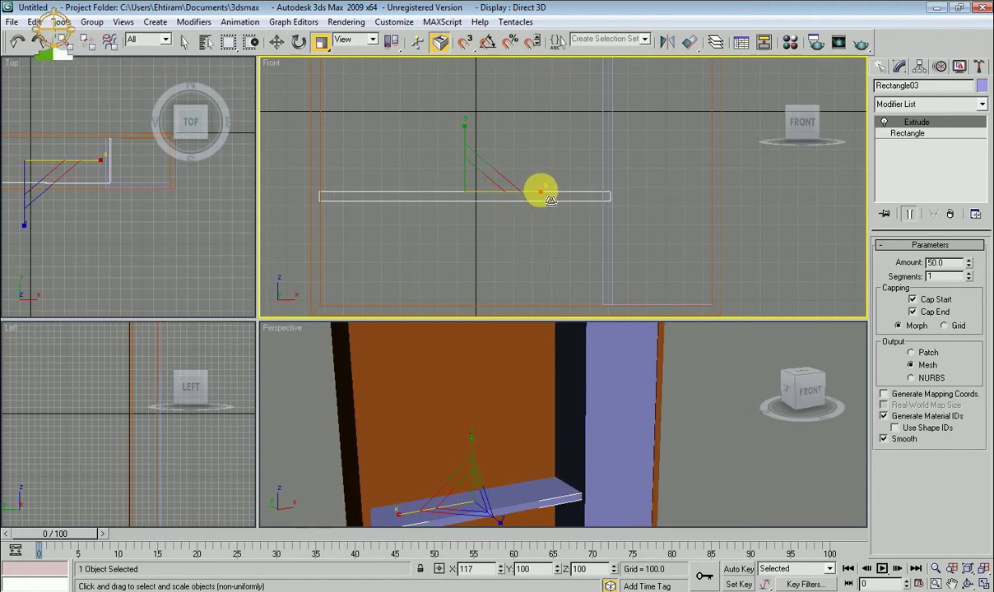
{"action": "key", "text": "w"}
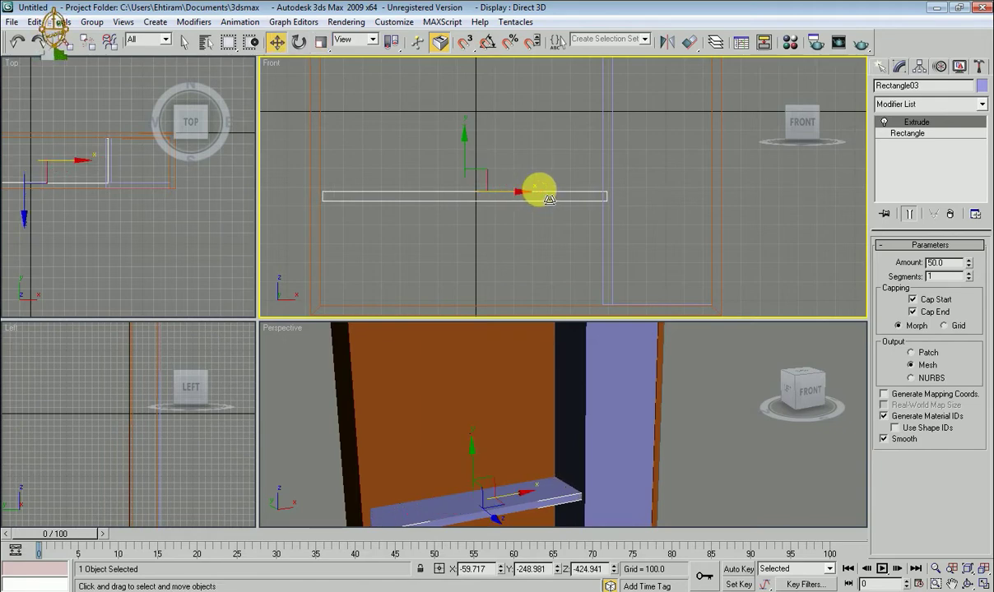
{"action": "left_click_drag", "start_coordinate": [529, 201], "coordinate": [526, 201]}
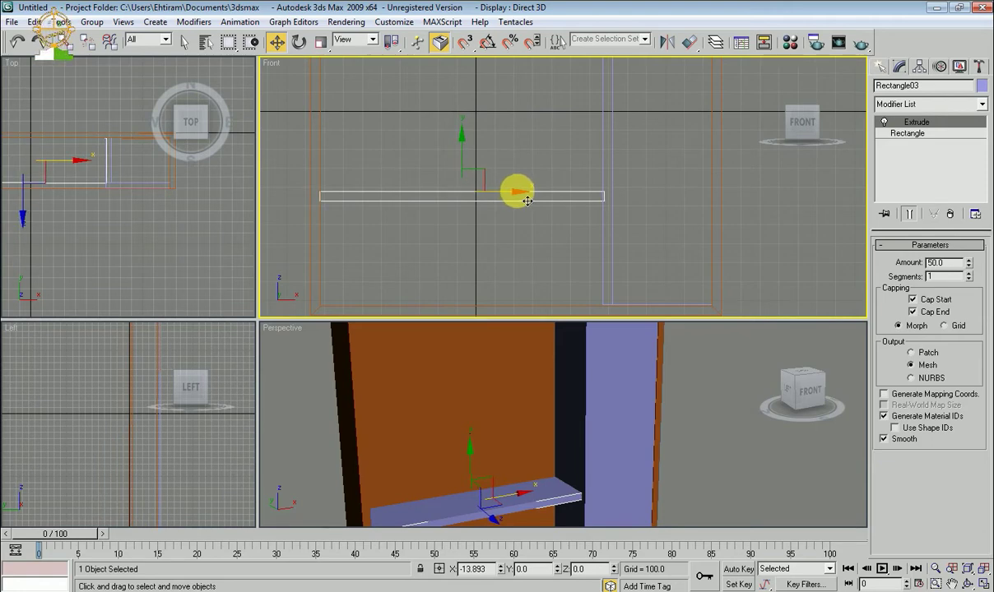
Step: Slide the shelf along its depth into the cabinet and enlarge the Top view around it
{"action": "mouse_move", "coordinate": [554, 387]}
{"action": "middle_mouse_down", "text": "alt"}
{"action": "mouse_move", "coordinate": [566, 463]}
{"action": "mouse_move", "coordinate": [589, 454]}
{"action": "mouse_move", "coordinate": [574, 445]}
{"action": "mouse_move", "coordinate": [600, 409]}
{"action": "mouse_move", "coordinate": [621, 417]}
{"action": "mouse_move", "coordinate": [583, 470]}
{"action": "mouse_move", "coordinate": [639, 459]}
{"action": "mouse_move", "coordinate": [609, 412]}
{"action": "mouse_move", "coordinate": [573, 430]}
{"action": "mouse_move", "coordinate": [543, 403]}
{"action": "mouse_move", "coordinate": [537, 432]}
{"action": "mouse_move", "coordinate": [527, 408]}
{"action": "mouse_move", "coordinate": [483, 446]}
{"action": "middle_mouse_up", "text": "alt"}
{"action": "scroll", "coordinate": [583, 470], "scroll_direction": "up", "scroll_amount": 3}
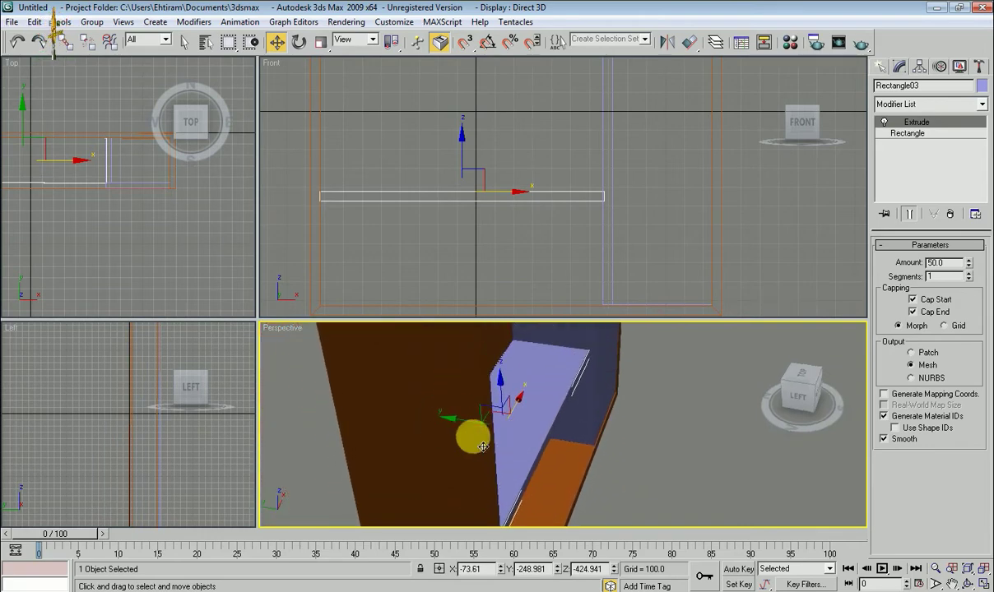
{"action": "mouse_move", "coordinate": [465, 431]}
{"action": "left_mouse_down"}
{"action": "mouse_move", "coordinate": [474, 433]}
{"action": "mouse_move", "coordinate": [455, 426]}
{"action": "left_mouse_up"}
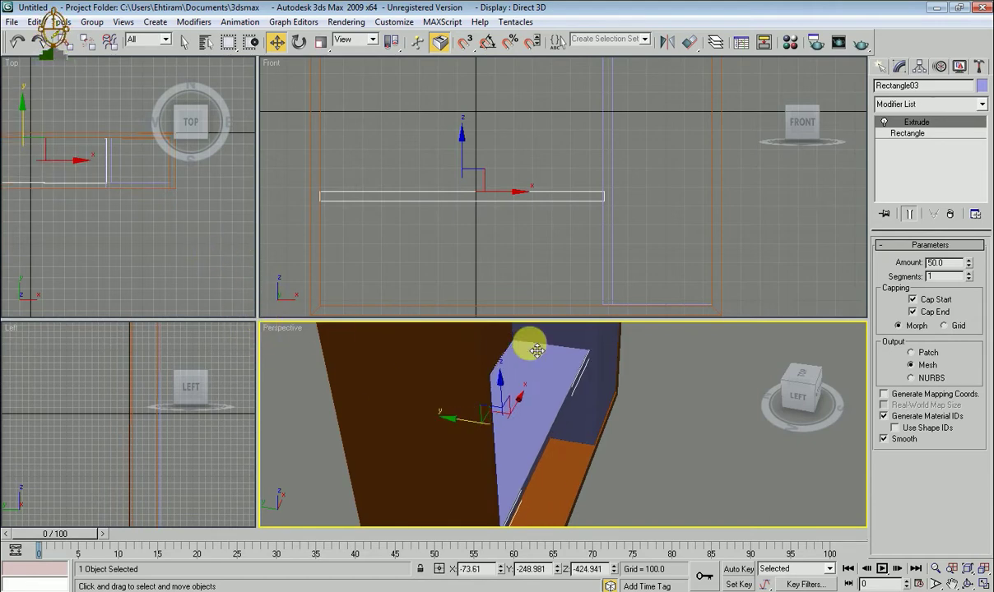
{"action": "left_click_drag", "start_coordinate": [258, 327], "coordinate": [622, 352]}
{"action": "middle_click_drag", "start_coordinate": [288, 239], "coordinate": [322, 259]}
{"action": "scroll", "coordinate": [322, 259], "scroll_direction": "up", "scroll_amount": 3}
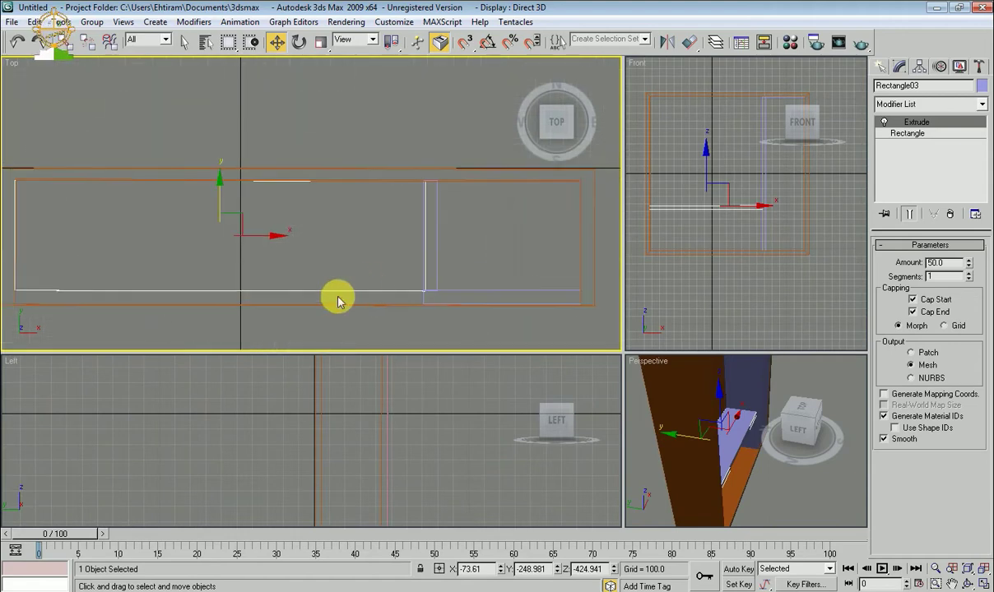
Step: Nudge the shelf slightly along its depth in the Top view
{"action": "middle_click_drag", "start_coordinate": [337, 295], "coordinate": [383, 299]}
{"action": "left_click_drag", "start_coordinate": [275, 211], "coordinate": [275, 211]}
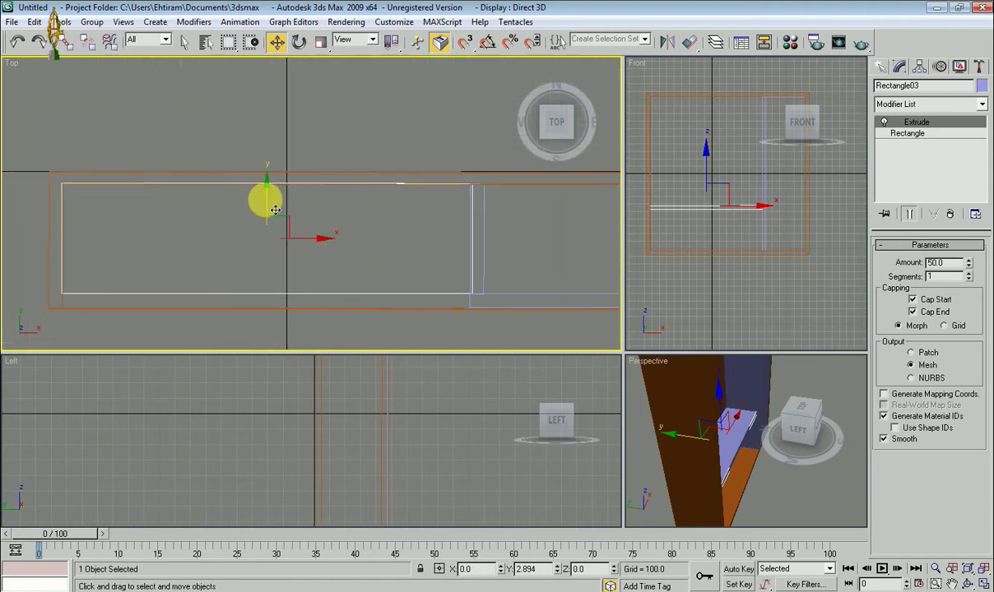
{"action": "left_click", "coordinate": [455, 269]}
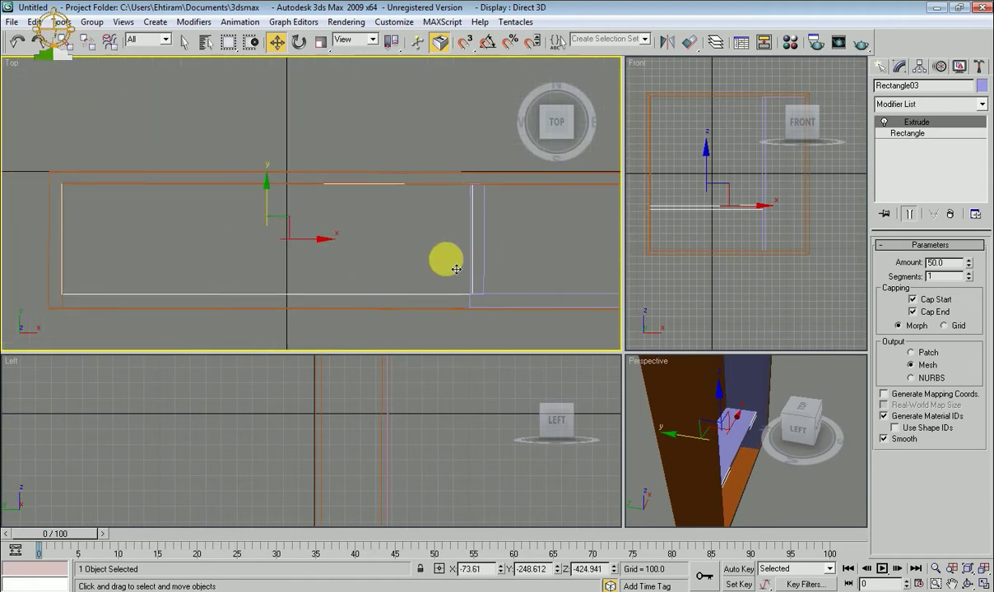
Step: Enlarge the Perspective view and orbit to check the whole cabinet from the front
{"action": "left_click", "coordinate": [484, 248]}
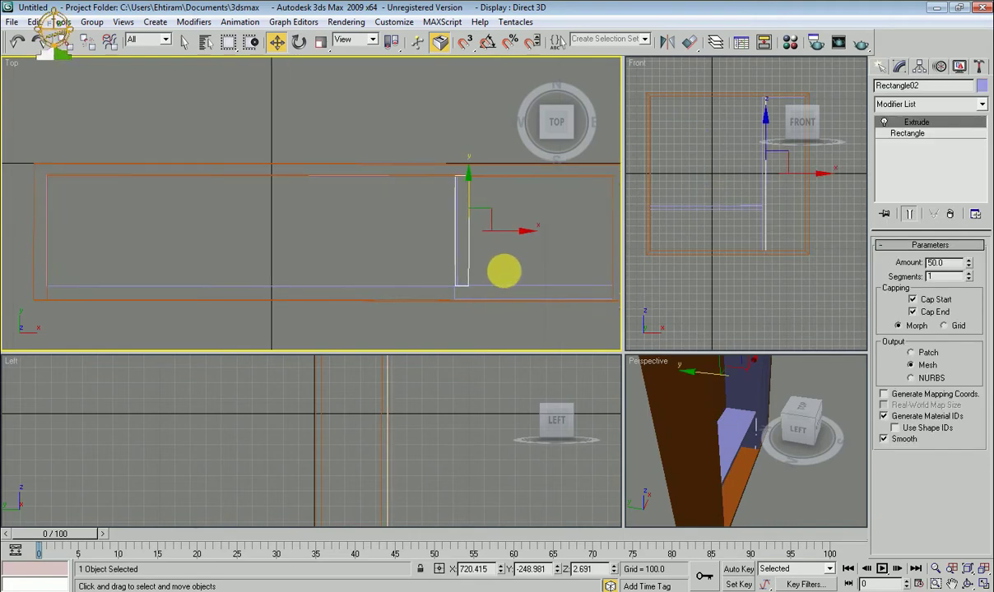
{"action": "middle_click_drag", "start_coordinate": [506, 274], "coordinate": [502, 276]}
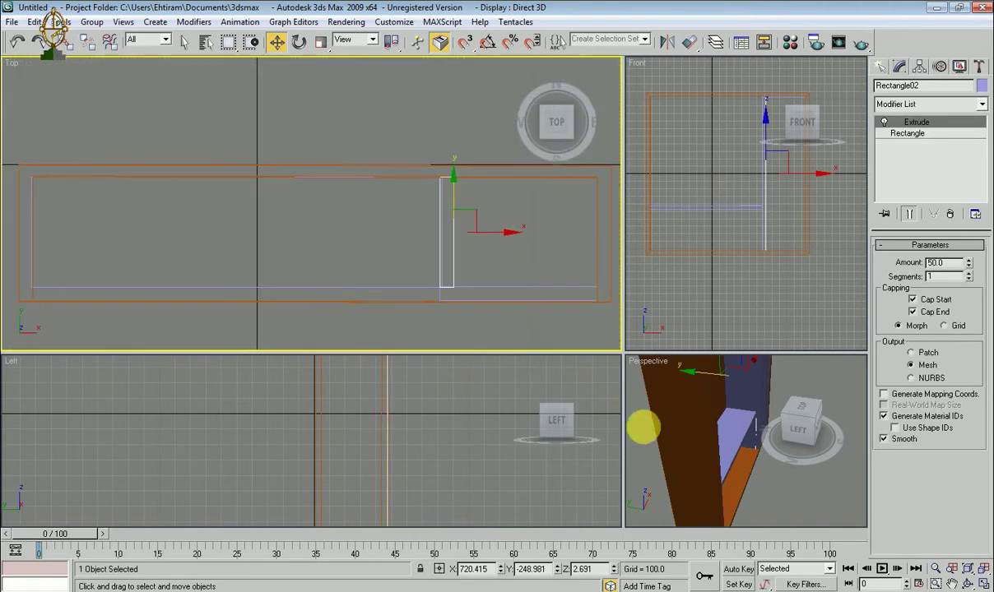
{"action": "left_click_drag", "start_coordinate": [621, 353], "coordinate": [306, 215]}
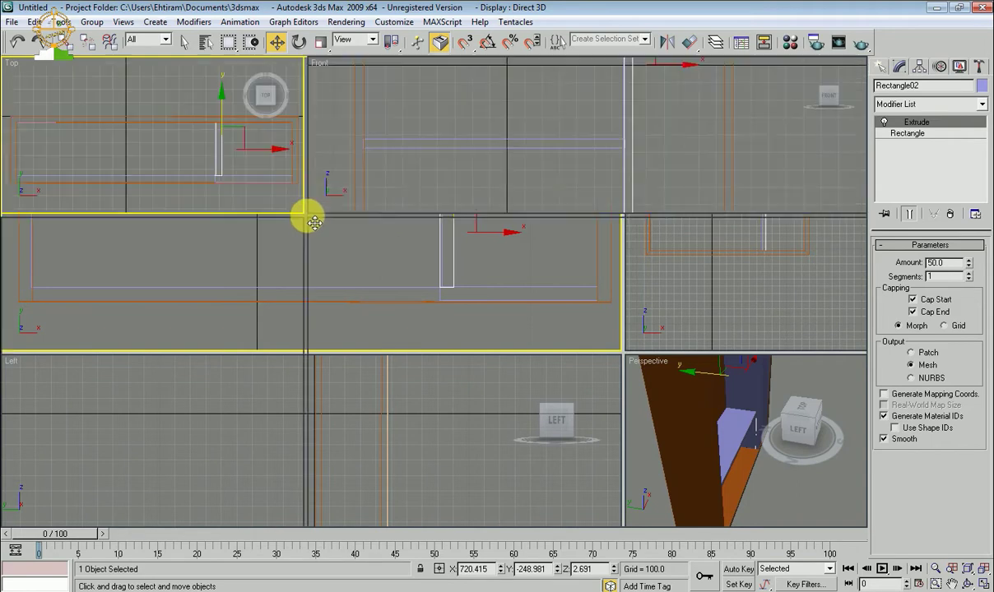
{"action": "mouse_move", "coordinate": [584, 404]}
{"action": "middle_mouse_down", "text": "alt"}
{"action": "mouse_move", "coordinate": [514, 370]}
{"action": "mouse_move", "coordinate": [523, 347]}
{"action": "middle_mouse_up", "text": "alt"}
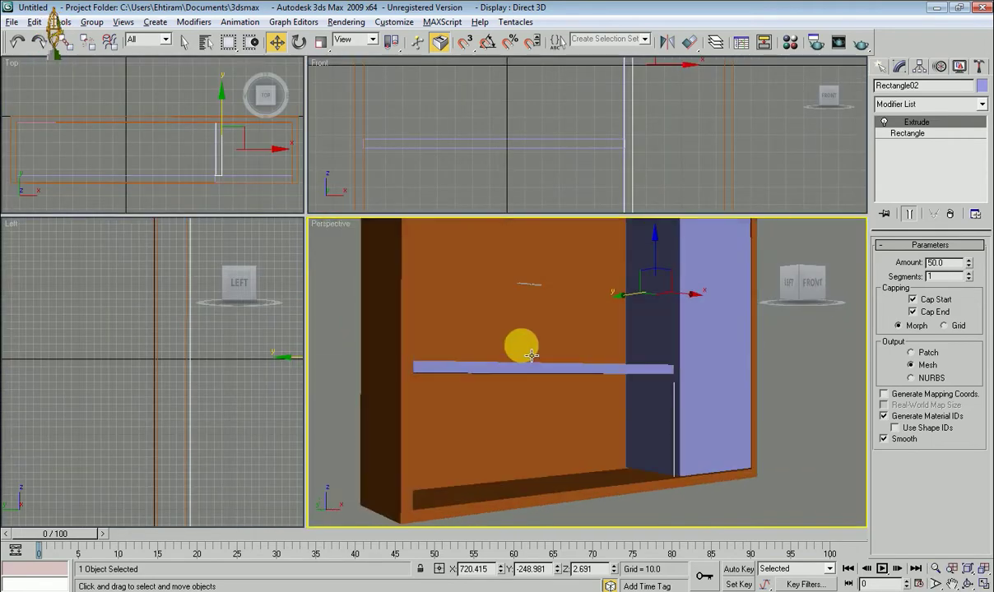
{"action": "scroll", "coordinate": [632, 418], "scroll_direction": "down", "scroll_amount": 1}
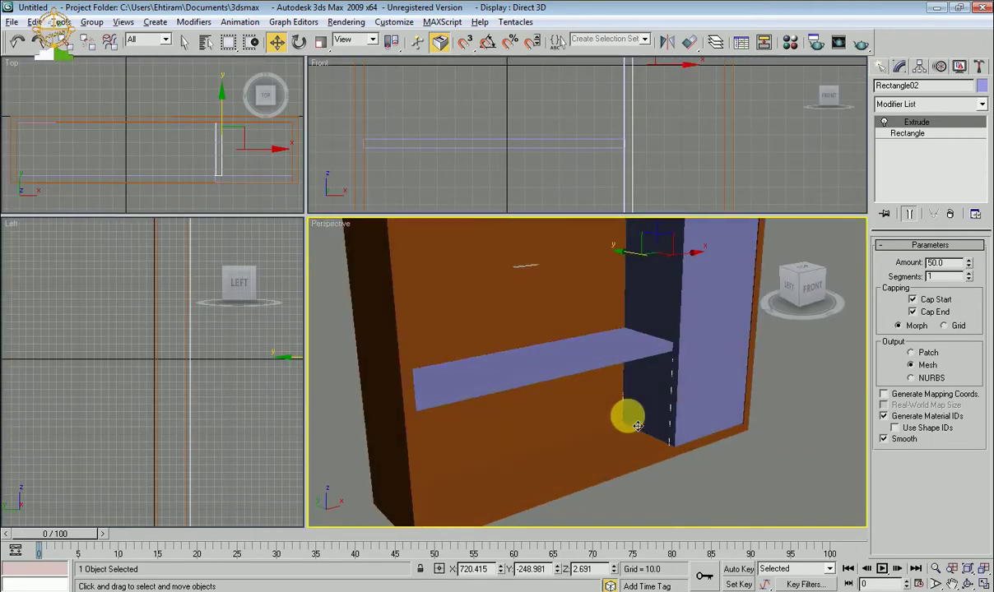
{"action": "left_click", "coordinate": [743, 468]}
{"action": "scroll", "coordinate": [670, 459], "scroll_direction": "down", "scroll_amount": 2}
{"action": "mouse_move", "coordinate": [667, 456]}
{"action": "middle_mouse_down", "text": "alt"}
{"action": "mouse_move", "coordinate": [665, 491]}
{"action": "mouse_move", "coordinate": [705, 471]}
{"action": "mouse_move", "coordinate": [633, 477]}
{"action": "middle_mouse_up", "text": "alt"}
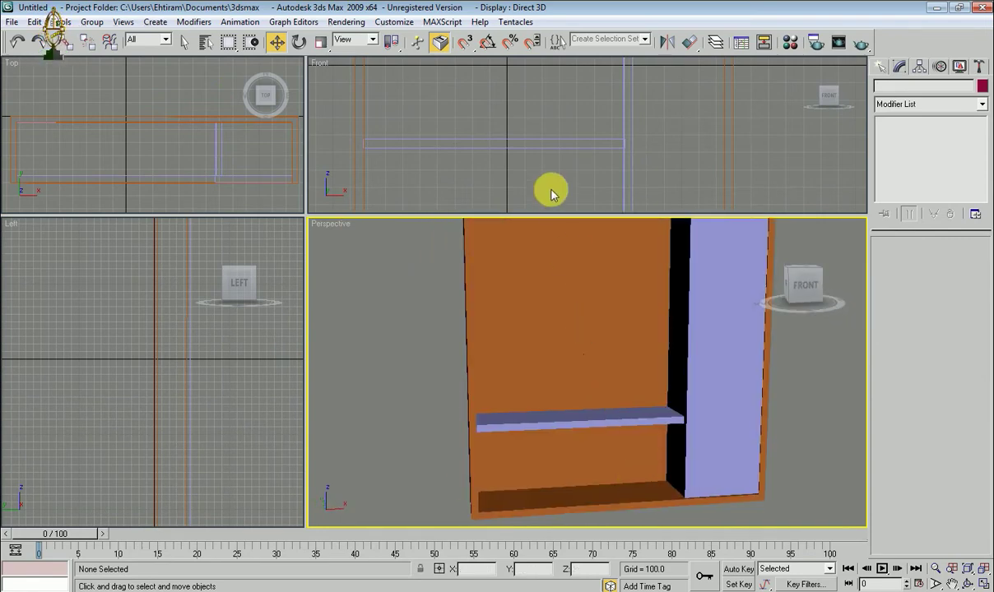
Step: Select the shelf in the Front view
{"action": "scroll", "coordinate": [551, 188], "scroll_direction": "down", "scroll_amount": 2}
{"action": "scroll", "coordinate": [554, 166], "scroll_direction": "down", "scroll_amount": 1}
{"action": "scroll", "coordinate": [551, 153], "scroll_direction": "up", "scroll_amount": 1}
{"action": "scroll", "coordinate": [555, 132], "scroll_direction": "up", "scroll_amount": 1}
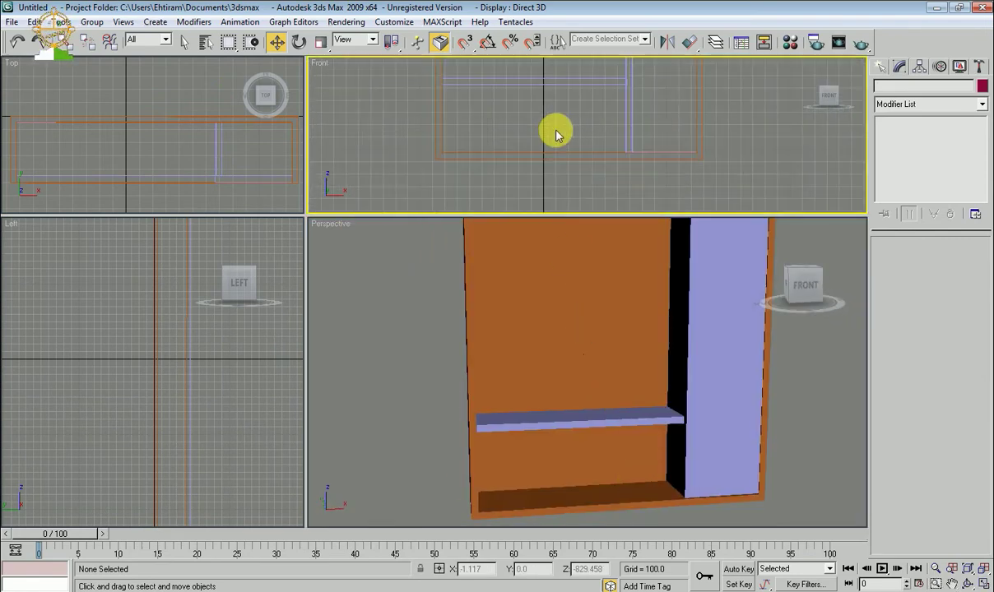
{"action": "scroll", "coordinate": [561, 144], "scroll_direction": "up", "scroll_amount": 1}
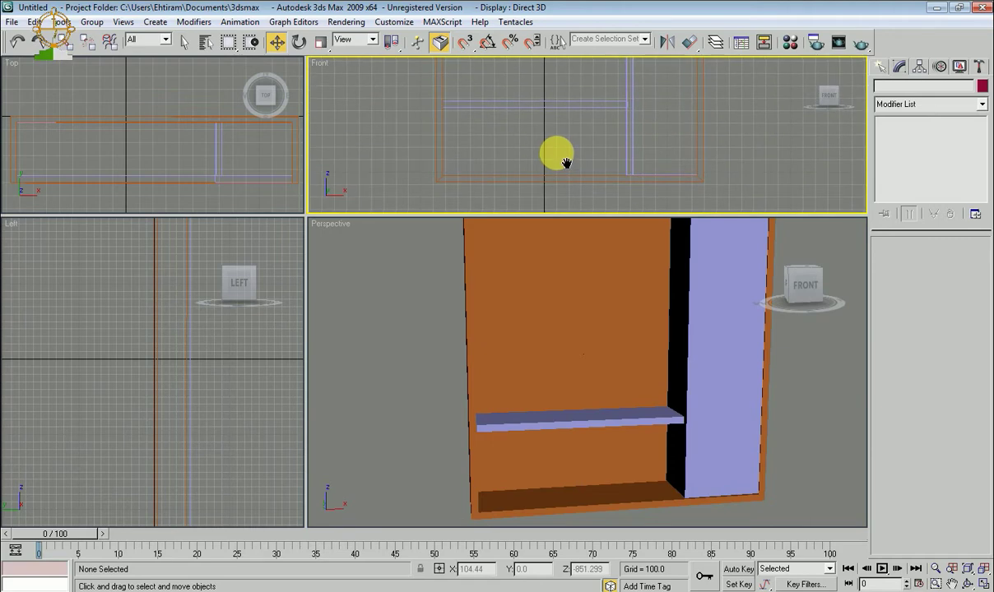
{"action": "left_click", "coordinate": [539, 104]}
Step: Shift-rotate a copy of the shelf about -90° on Z so it stands upright
{"action": "scroll", "coordinate": [547, 148], "scroll_direction": "down", "scroll_amount": 2}
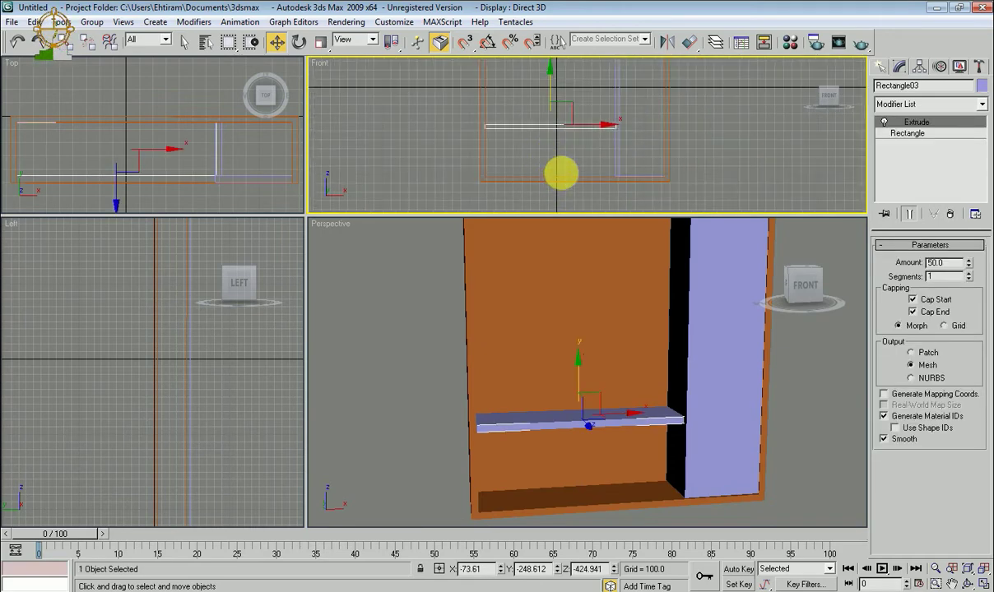
{"action": "scroll", "coordinate": [560, 173], "scroll_direction": "up", "scroll_amount": 1}
{"action": "scroll", "coordinate": [565, 150], "scroll_direction": "down", "scroll_amount": 1}
{"action": "scroll", "coordinate": [565, 160], "scroll_direction": "up", "scroll_amount": 1}
{"action": "scroll", "coordinate": [568, 168], "scroll_direction": "down", "scroll_amount": 1}
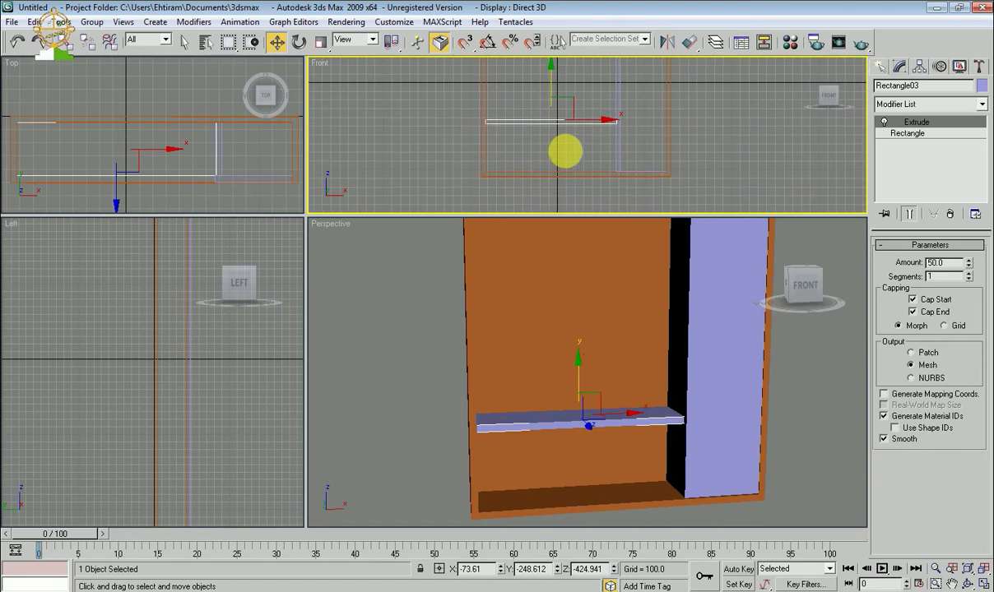
{"action": "middle_click_drag", "start_coordinate": [565, 150], "coordinate": [575, 165]}
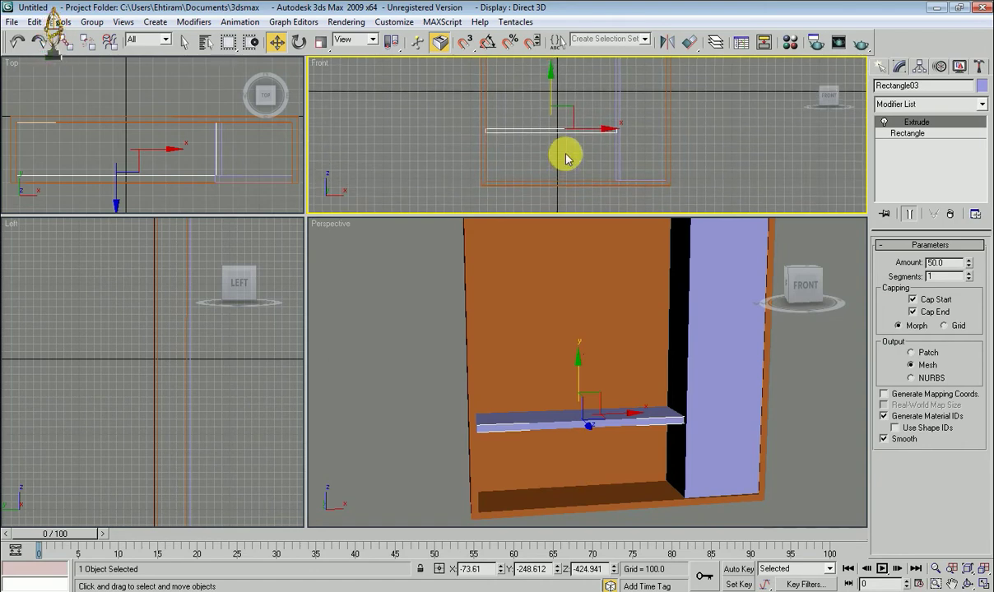
{"action": "key", "text": "e"}
{"action": "left_click_drag", "start_coordinate": [606, 117], "coordinate": [599, 263], "text": "shift"}
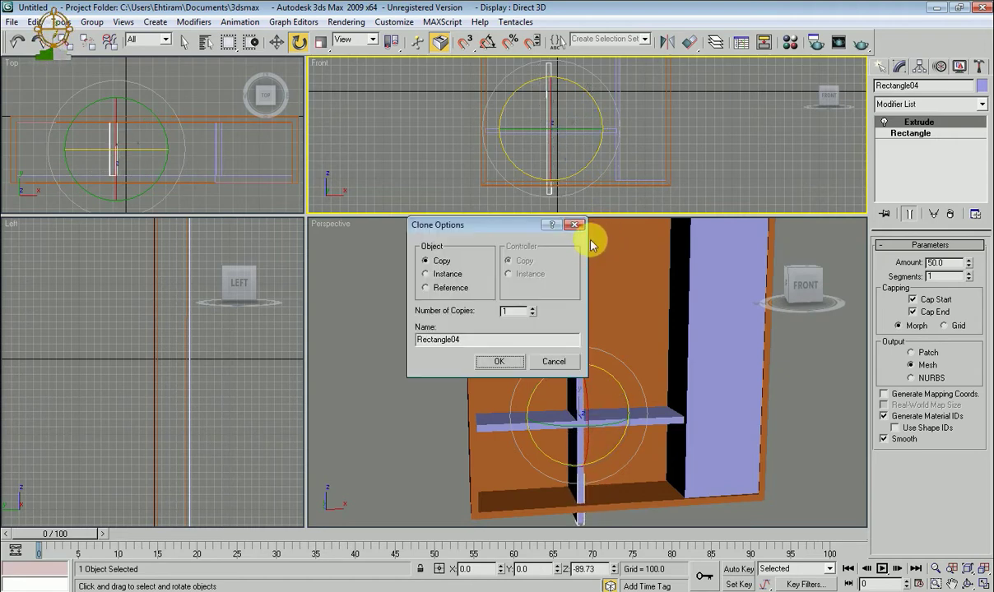
Step: Confirm the upright copy Rectangle04 and fine-tune its rotation
{"action": "left_click", "coordinate": [516, 362]}
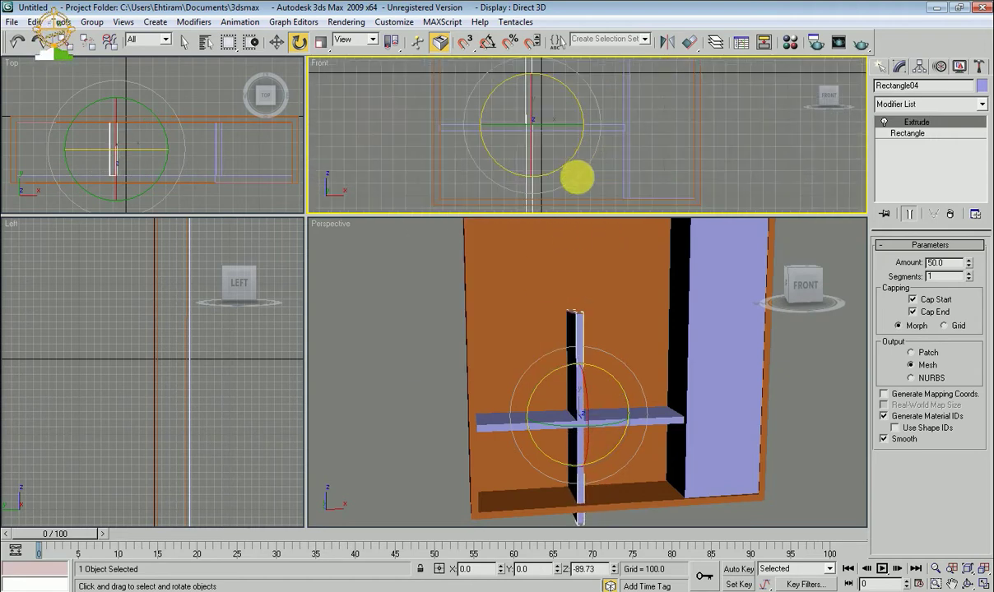
{"action": "left_click_drag", "start_coordinate": [311, 220], "coordinate": [244, 344]}
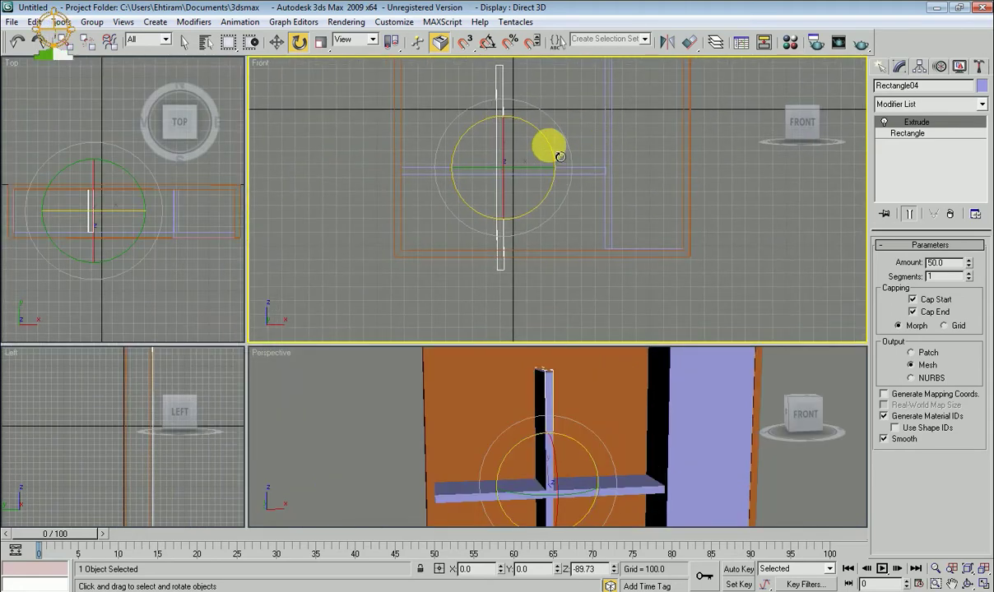
{"action": "mouse_move", "coordinate": [559, 156]}
{"action": "left_mouse_down"}
{"action": "mouse_move", "coordinate": [530, 173]}
{"action": "mouse_move", "coordinate": [557, 180]}
{"action": "left_mouse_up"}
Step: Shorten Rectangle04 to 57% height and move it down beneath the shelf
{"action": "key", "text": "w"}
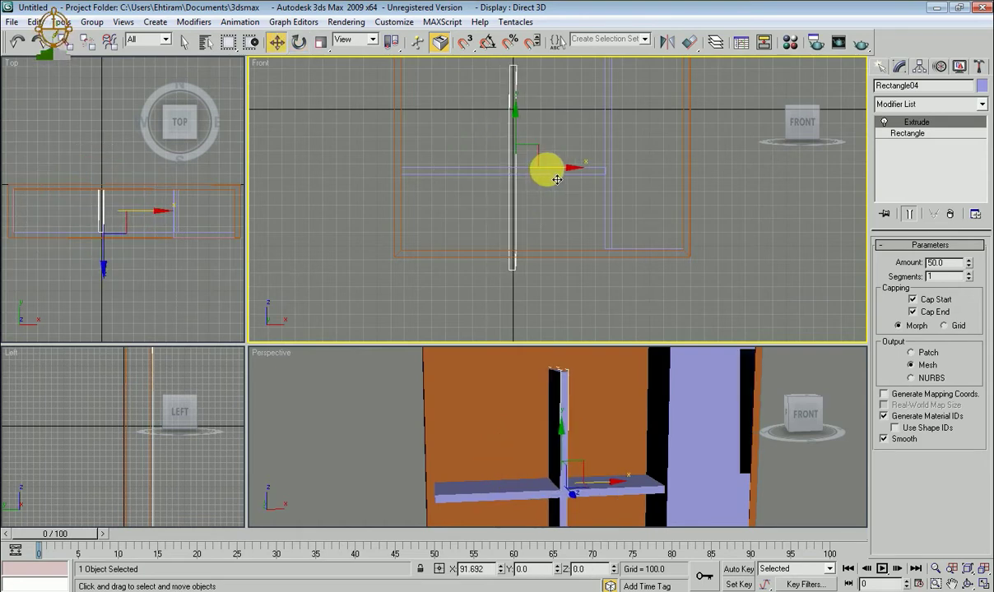
{"action": "key", "text": "r"}
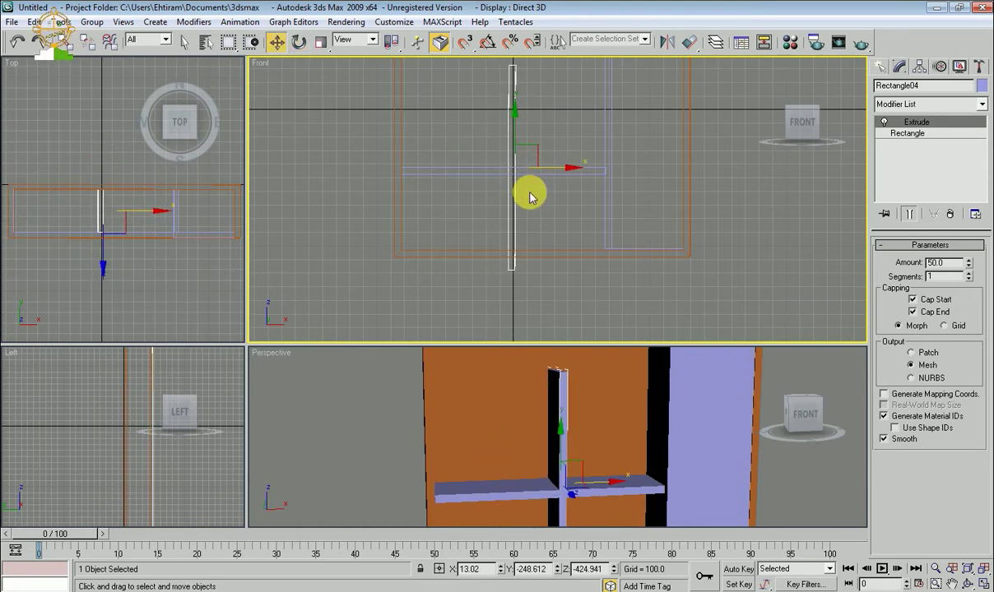
{"action": "middle_click_drag", "start_coordinate": [532, 192], "coordinate": [532, 205]}
{"action": "left_click_drag", "start_coordinate": [527, 126], "coordinate": [526, 164]}
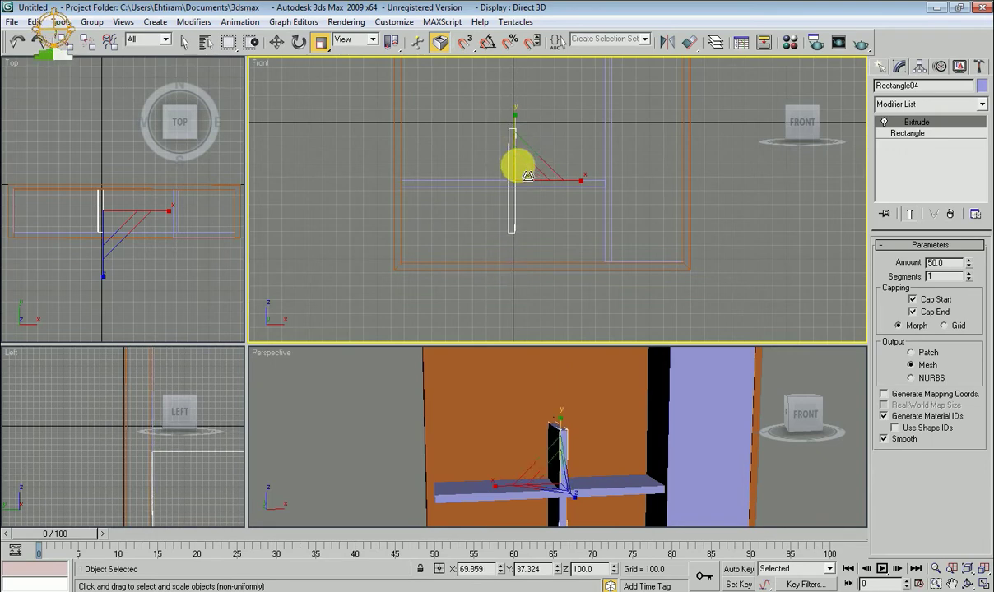
{"action": "key", "text": "w"}
{"action": "mouse_move", "coordinate": [514, 151]}
{"action": "left_mouse_down"}
{"action": "mouse_move", "coordinate": [525, 193]}
{"action": "mouse_move", "coordinate": [525, 181]}
{"action": "left_mouse_up"}
{"action": "key", "text": "r"}
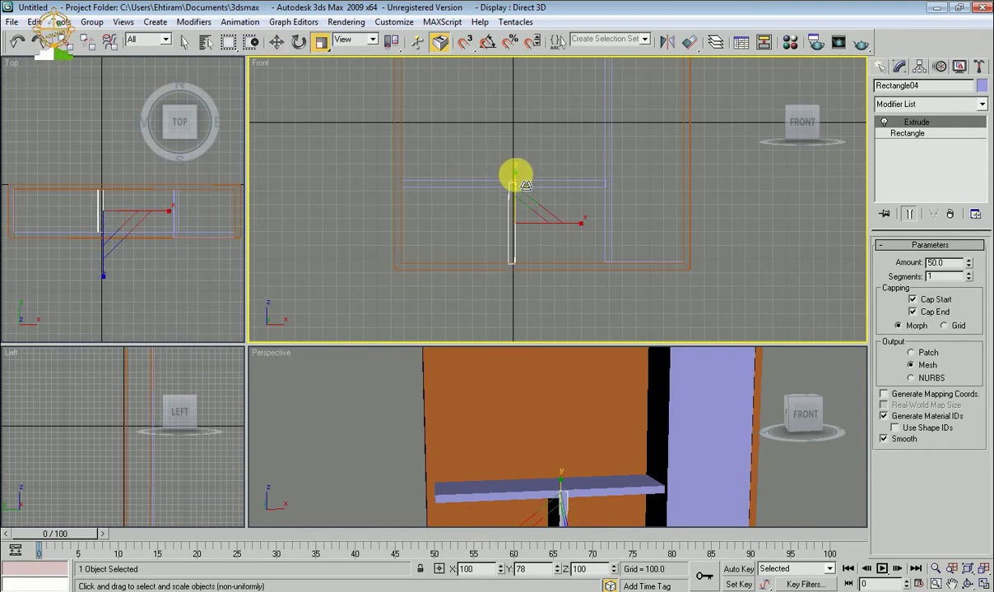
{"action": "key", "text": "w"}
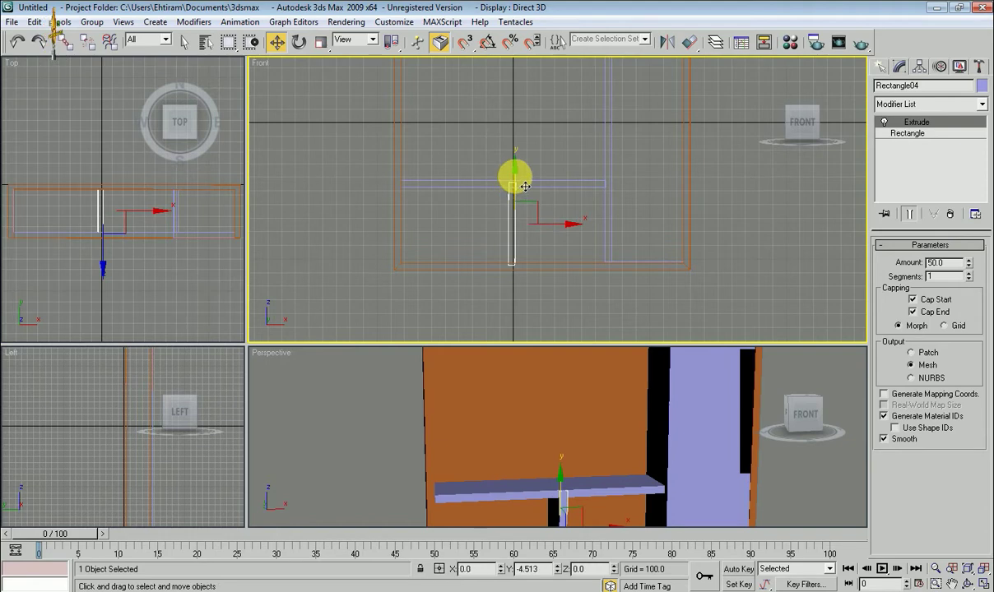
{"action": "left_click_drag", "start_coordinate": [525, 189], "coordinate": [526, 191]}
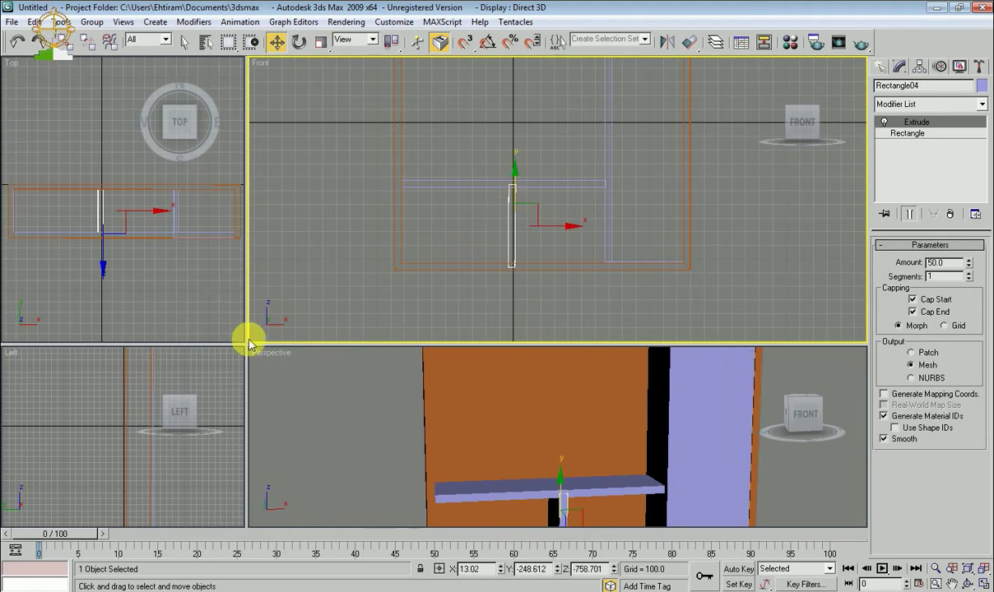
Step: Enlarge the Perspective view and orbit to face the cabinet front
{"action": "left_click_drag", "start_coordinate": [253, 351], "coordinate": [162, 194]}
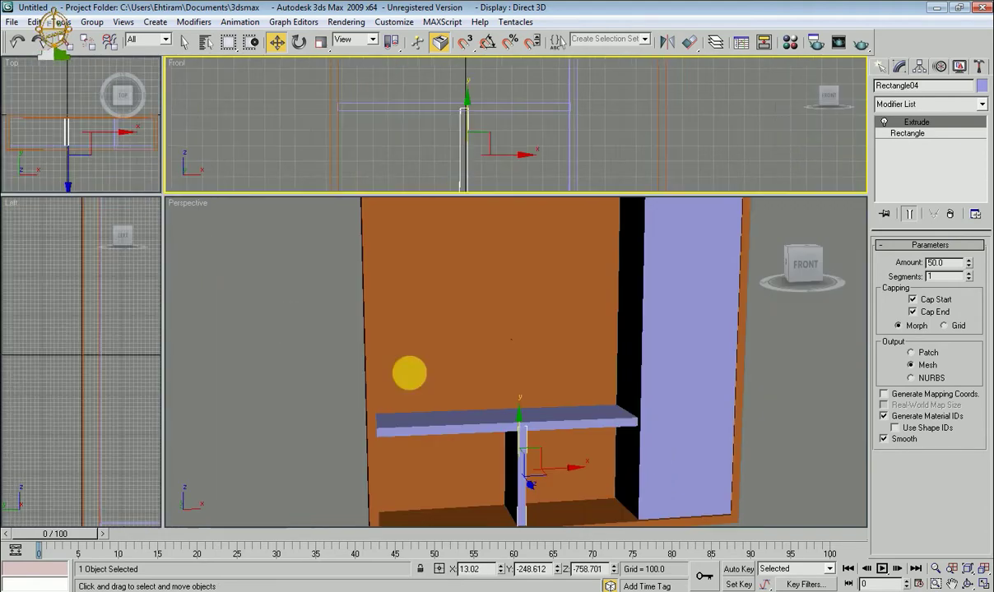
{"action": "scroll", "coordinate": [437, 362], "scroll_direction": "down", "scroll_amount": 1}
{"action": "scroll", "coordinate": [462, 368], "scroll_direction": "down", "scroll_amount": 5}
{"action": "scroll", "coordinate": [523, 383], "scroll_direction": "down", "scroll_amount": 1}
{"action": "mouse_move", "coordinate": [523, 383]}
{"action": "middle_mouse_down", "text": "alt"}
{"action": "mouse_move", "coordinate": [523, 405]}
{"action": "mouse_move", "coordinate": [506, 383]}
{"action": "mouse_move", "coordinate": [528, 399]}
{"action": "mouse_move", "coordinate": [581, 398]}
{"action": "mouse_move", "coordinate": [590, 417]}
{"action": "middle_mouse_up", "text": "alt"}
{"action": "scroll", "coordinate": [555, 411], "scroll_direction": "up", "scroll_amount": 3}
{"action": "scroll", "coordinate": [590, 417], "scroll_direction": "up", "scroll_amount": 2}
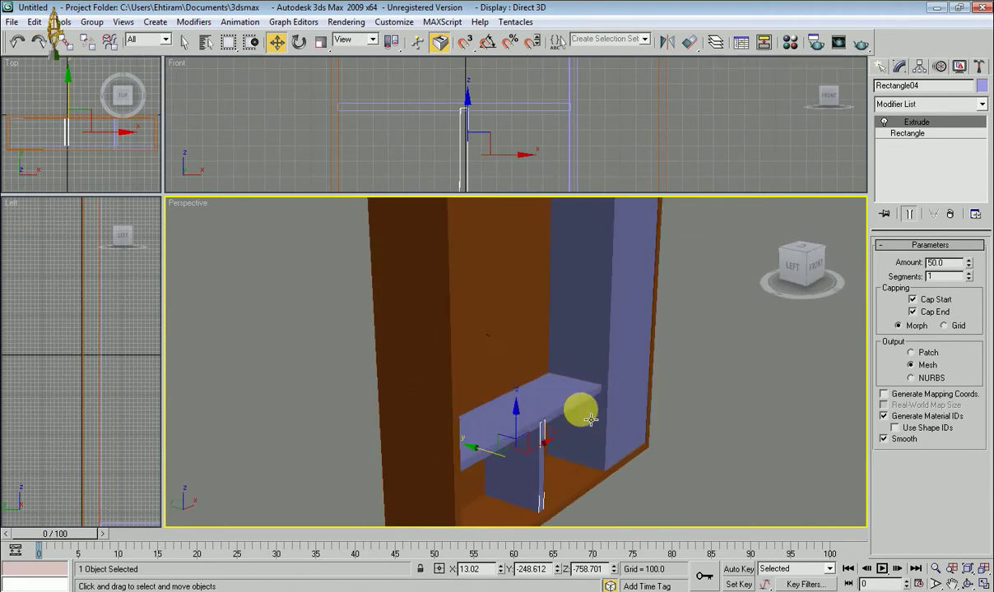
{"action": "scroll", "coordinate": [584, 414], "scroll_direction": "up", "scroll_amount": 1}
{"action": "scroll", "coordinate": [573, 411], "scroll_direction": "up", "scroll_amount": 1}
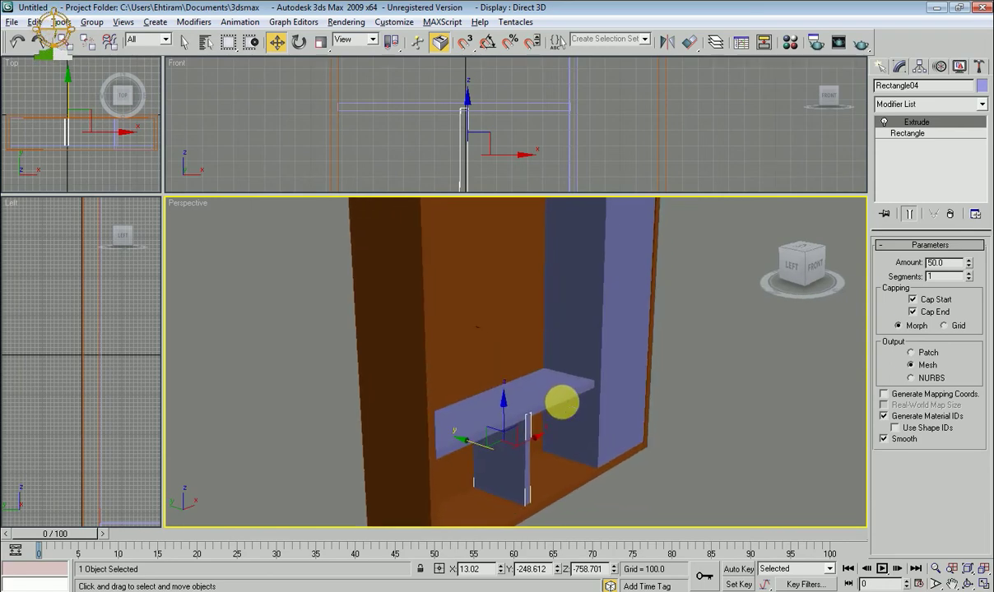
Step: Select the tall right panel and orbit back to a near-front view
{"action": "middle_click_drag", "start_coordinate": [567, 409], "coordinate": [543, 410], "text": "alt"}
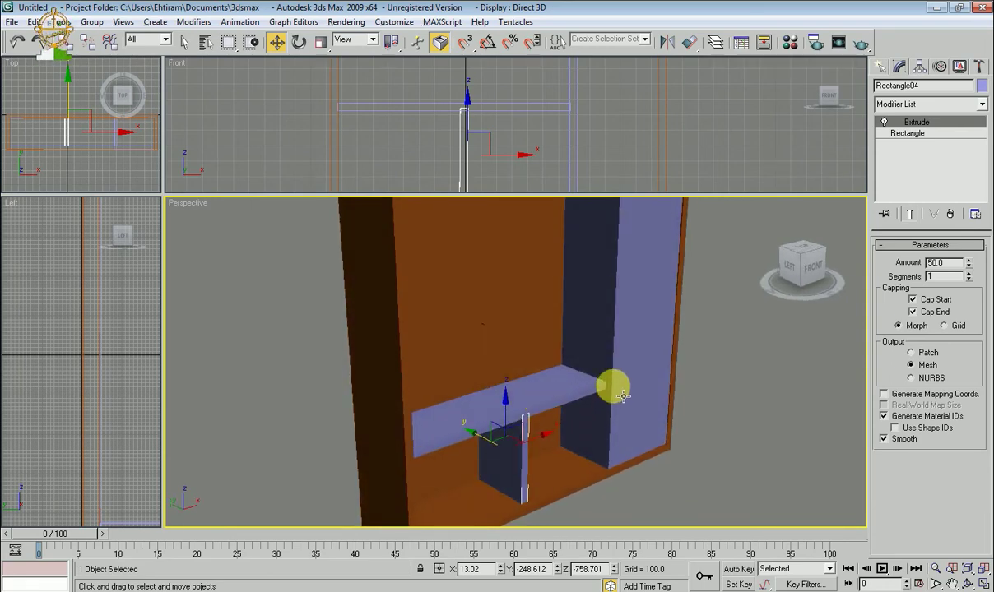
{"action": "left_click", "coordinate": [641, 377]}
{"action": "middle_click_drag", "start_coordinate": [641, 377], "coordinate": [639, 395]}
{"action": "scroll", "coordinate": [631, 389], "scroll_direction": "down", "scroll_amount": 3}
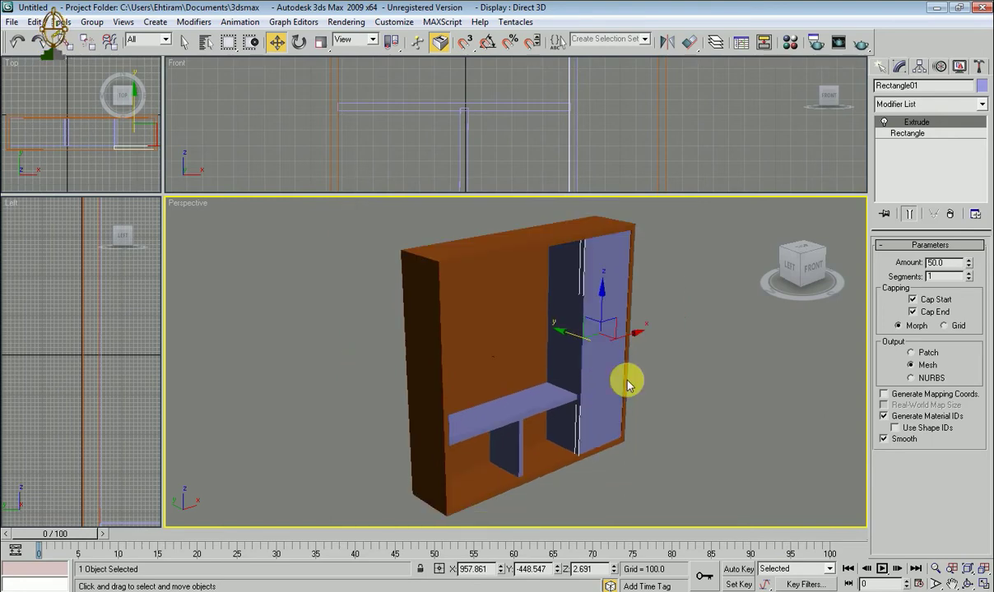
{"action": "scroll", "coordinate": [692, 272], "scroll_direction": "up", "scroll_amount": 2}
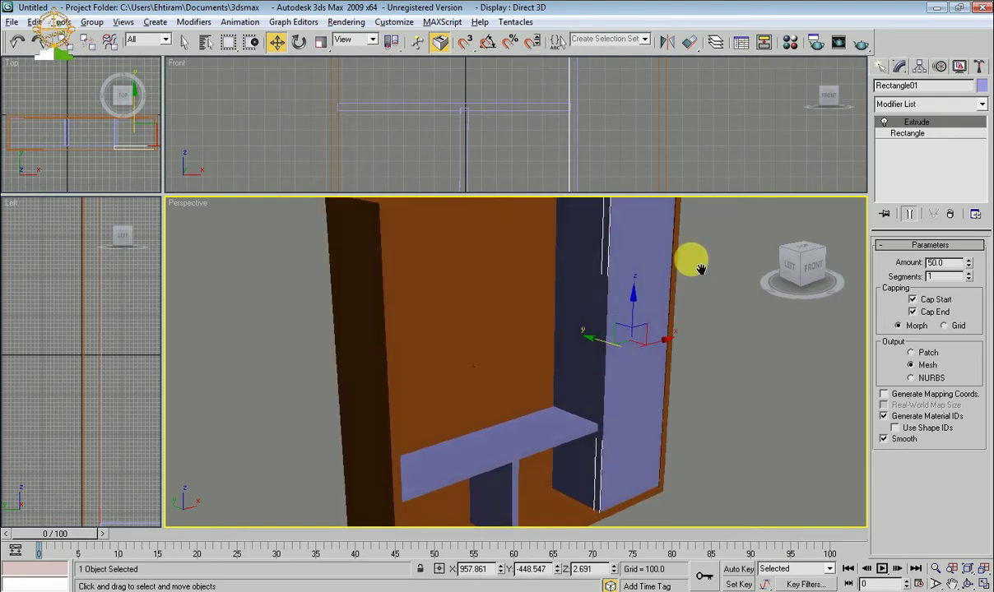
{"action": "scroll", "coordinate": [703, 247], "scroll_direction": "up", "scroll_amount": 2}
{"action": "mouse_move", "coordinate": [699, 284]}
{"action": "middle_mouse_down", "text": "alt"}
{"action": "mouse_move", "coordinate": [658, 268]}
{"action": "mouse_move", "coordinate": [650, 254]}
{"action": "mouse_move", "coordinate": [641, 261]}
{"action": "mouse_move", "coordinate": [673, 276]}
{"action": "mouse_move", "coordinate": [660, 275]}
{"action": "mouse_move", "coordinate": [656, 255]}
{"action": "mouse_move", "coordinate": [679, 234]}
{"action": "mouse_move", "coordinate": [703, 237]}
{"action": "mouse_move", "coordinate": [669, 266]}
{"action": "middle_mouse_up", "text": "alt"}
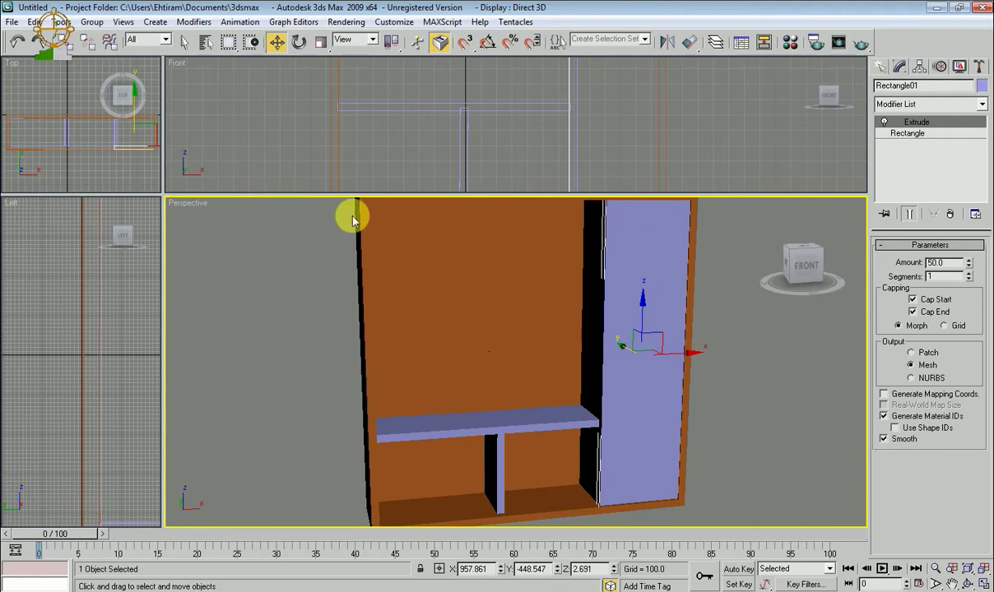
Step: Enlarge and pan the Front view to centre the cabinet
{"action": "left_click_drag", "start_coordinate": [155, 287], "coordinate": [138, 379]}
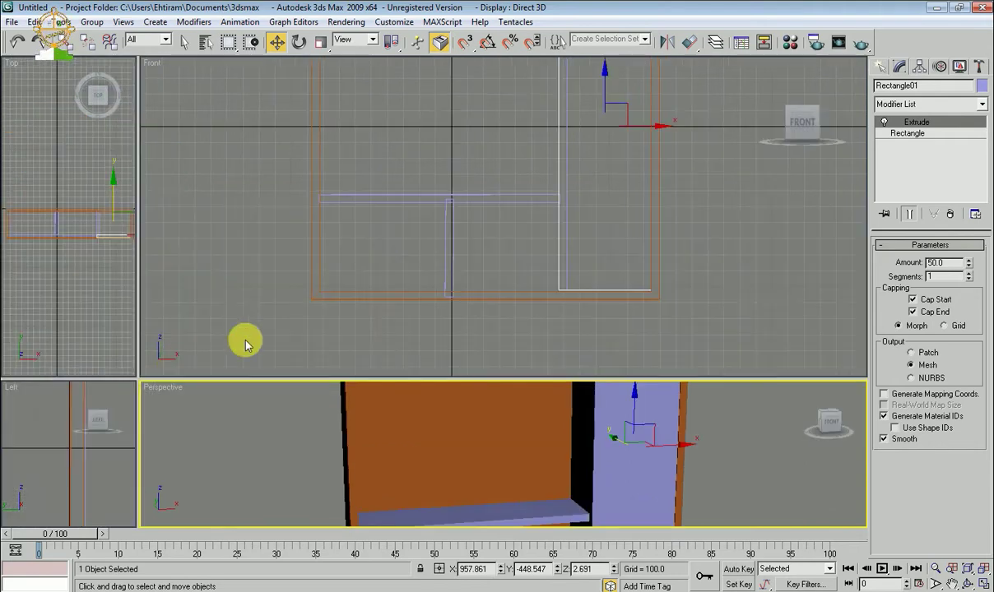
{"action": "mouse_move", "coordinate": [551, 203]}
{"action": "middle_mouse_down"}
{"action": "mouse_move", "coordinate": [581, 222]}
{"action": "mouse_move", "coordinate": [566, 247]}
{"action": "middle_mouse_up"}
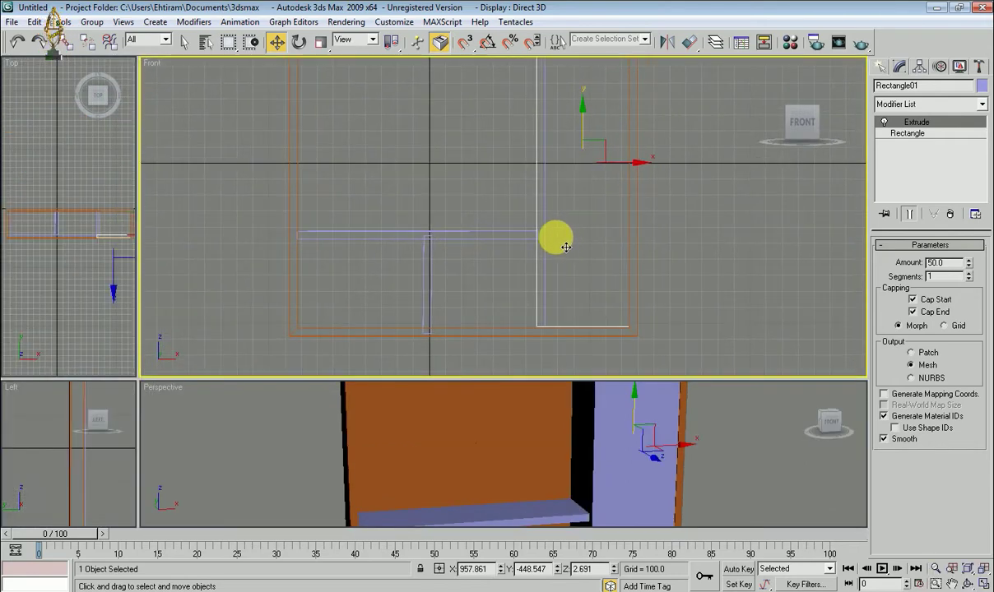
{"action": "scroll", "coordinate": [560, 267], "scroll_direction": "down", "scroll_amount": 2}
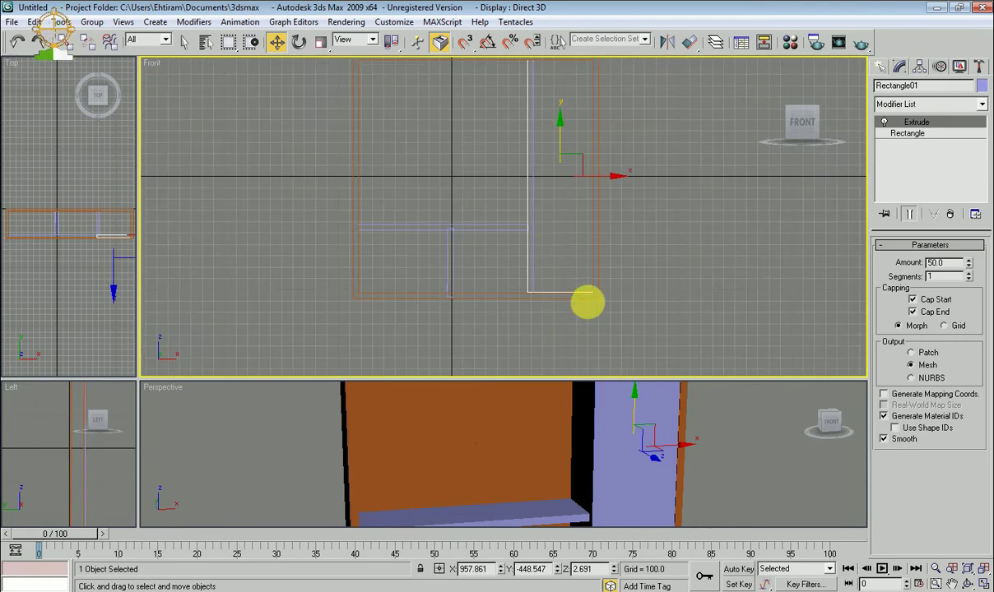
{"action": "middle_click_drag", "start_coordinate": [587, 303], "coordinate": [589, 335]}
{"action": "middle_click_drag", "start_coordinate": [590, 278], "coordinate": [586, 276]}
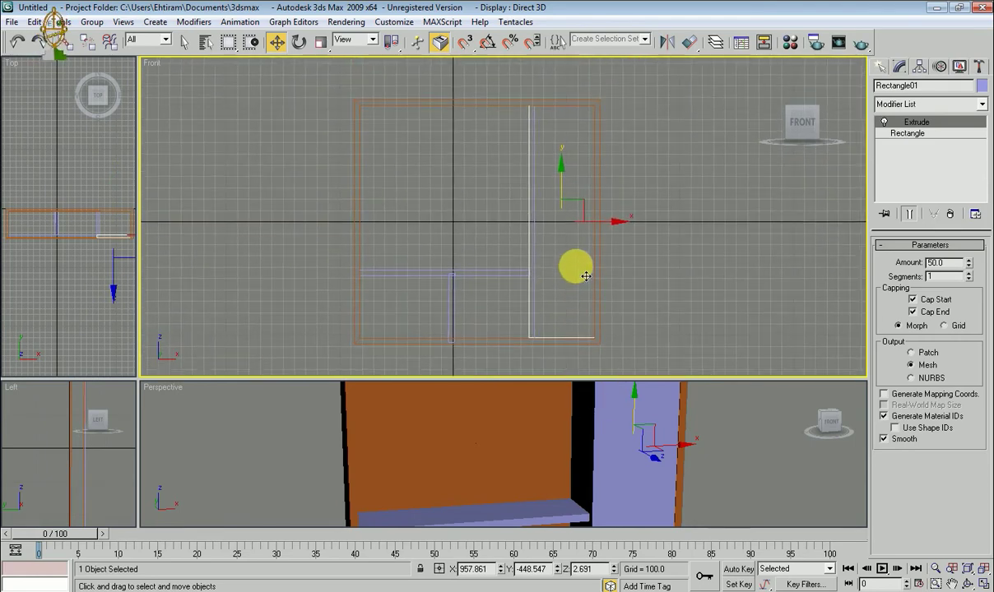
{"action": "left_click", "coordinate": [644, 452]}
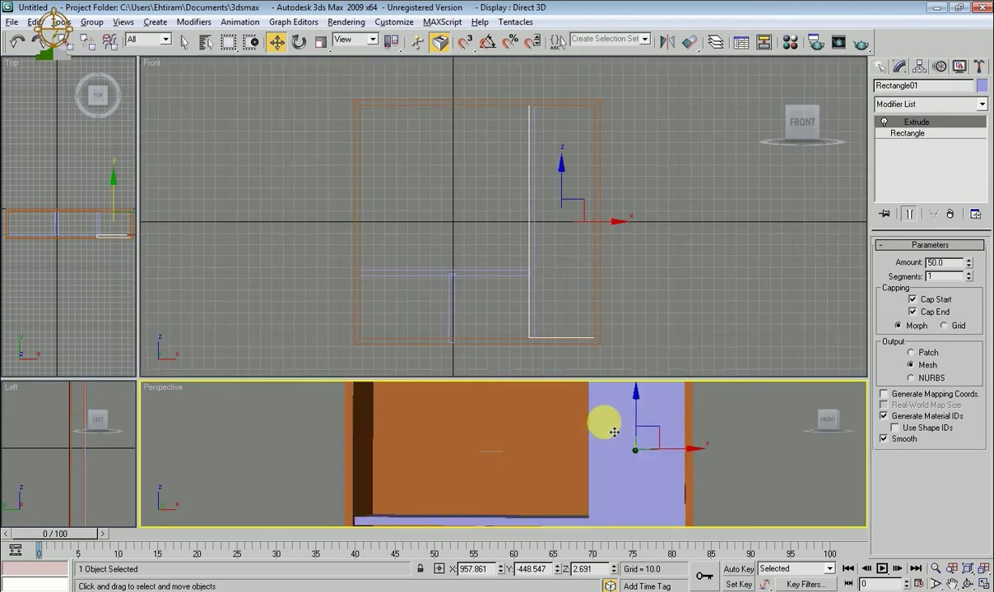
{"action": "scroll", "coordinate": [637, 446], "scroll_direction": "up", "scroll_amount": 2}
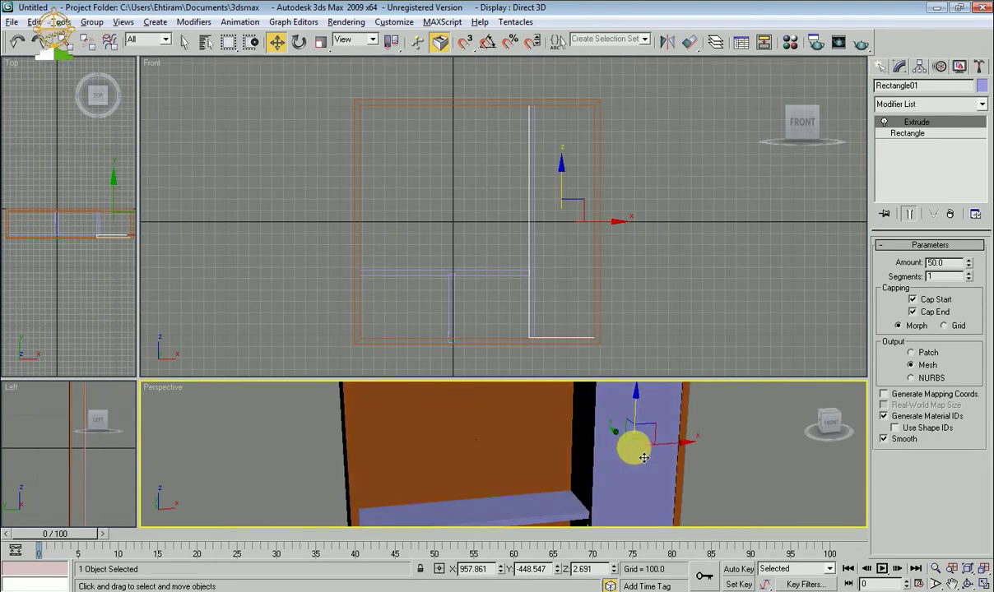
{"action": "scroll", "coordinate": [630, 448], "scroll_direction": "down", "scroll_amount": 3}
{"action": "scroll", "coordinate": [672, 414], "scroll_direction": "up", "scroll_amount": 3}
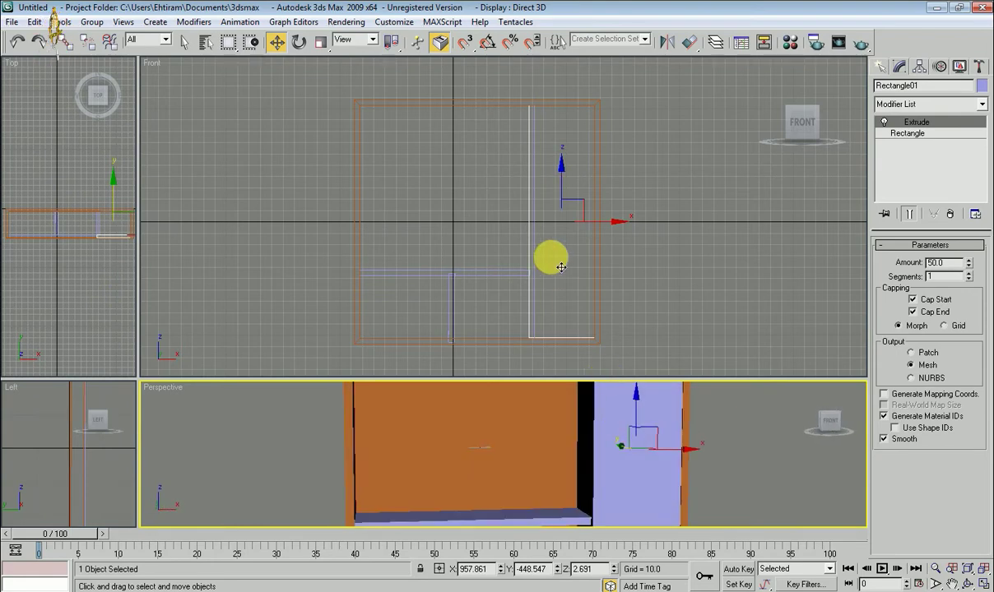
{"action": "middle_click_drag", "start_coordinate": [550, 257], "coordinate": [565, 271]}
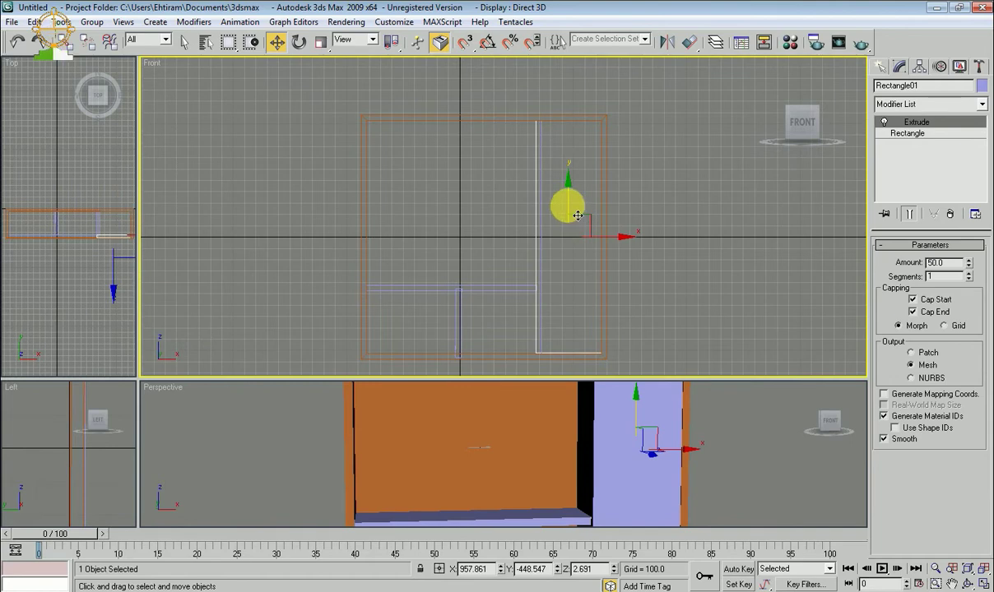
Step: Shift-drag the tall right panel and confirm it as a Copy named Rectangle05
{"action": "left_click", "coordinate": [577, 216]}
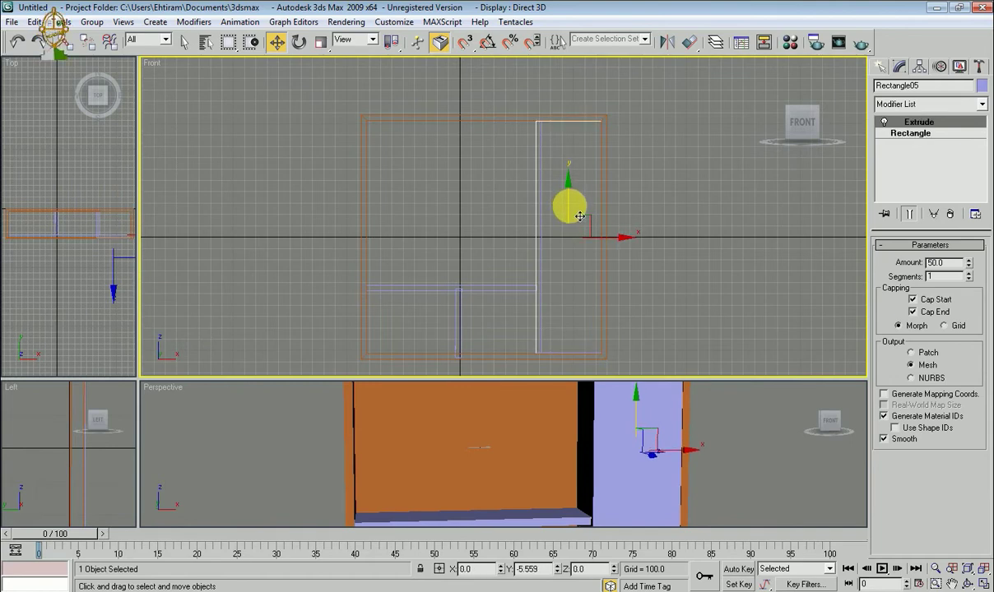
{"action": "left_click_drag", "start_coordinate": [579, 216], "coordinate": [579, 296], "text": "shift"}
{"action": "left_click", "coordinate": [499, 362]}
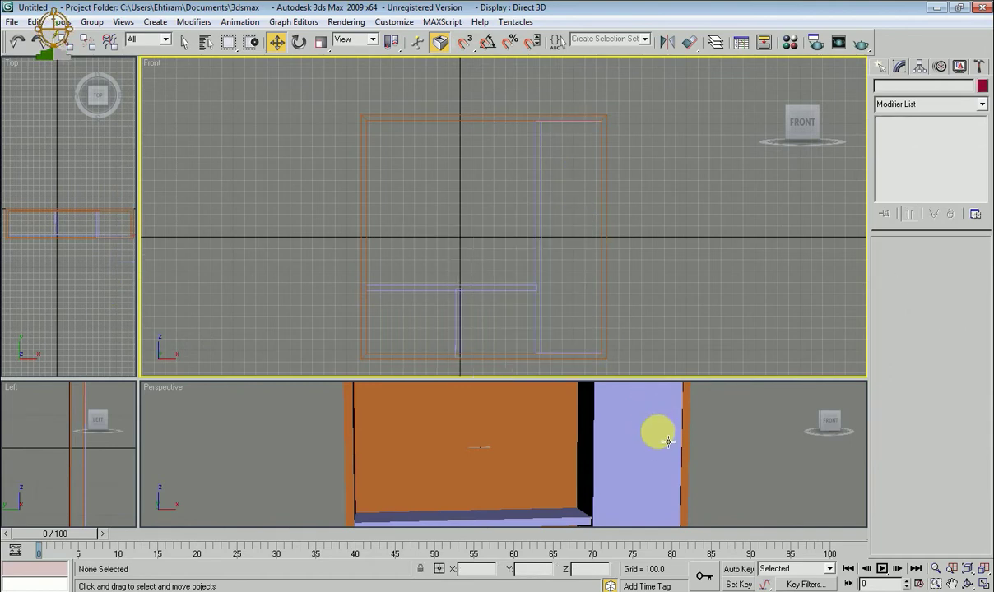
{"action": "left_click", "coordinate": [652, 431]}
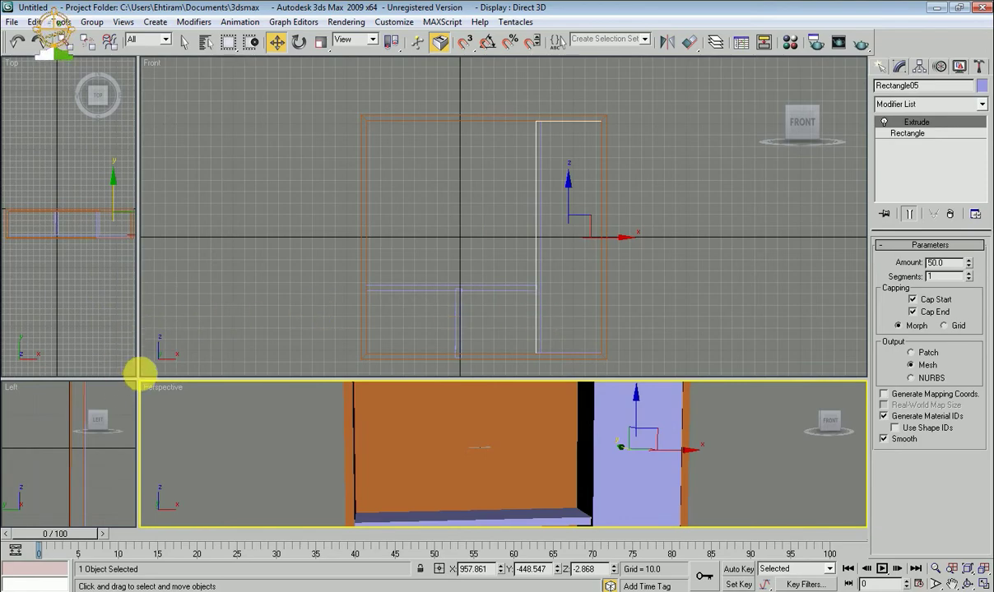
{"action": "left_click_drag", "start_coordinate": [327, 401], "coordinate": [586, 411]}
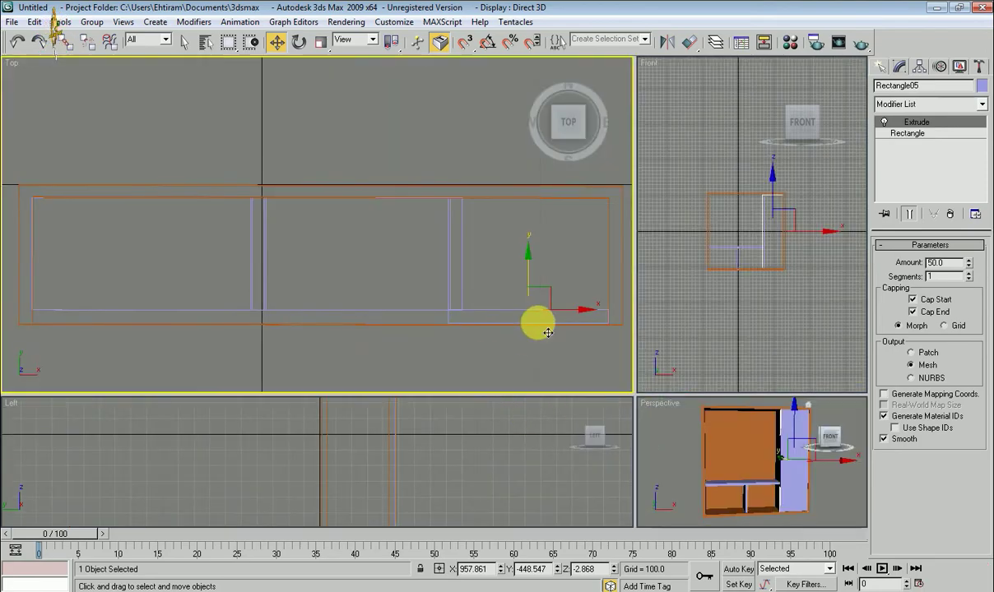
Step: Stretch Rectangle05 with Select and Scale, then undo the accidental stretch
{"action": "scroll", "coordinate": [539, 327], "scroll_direction": "up", "scroll_amount": 3}
{"action": "scroll", "coordinate": [431, 307], "scroll_direction": "up", "scroll_amount": 2}
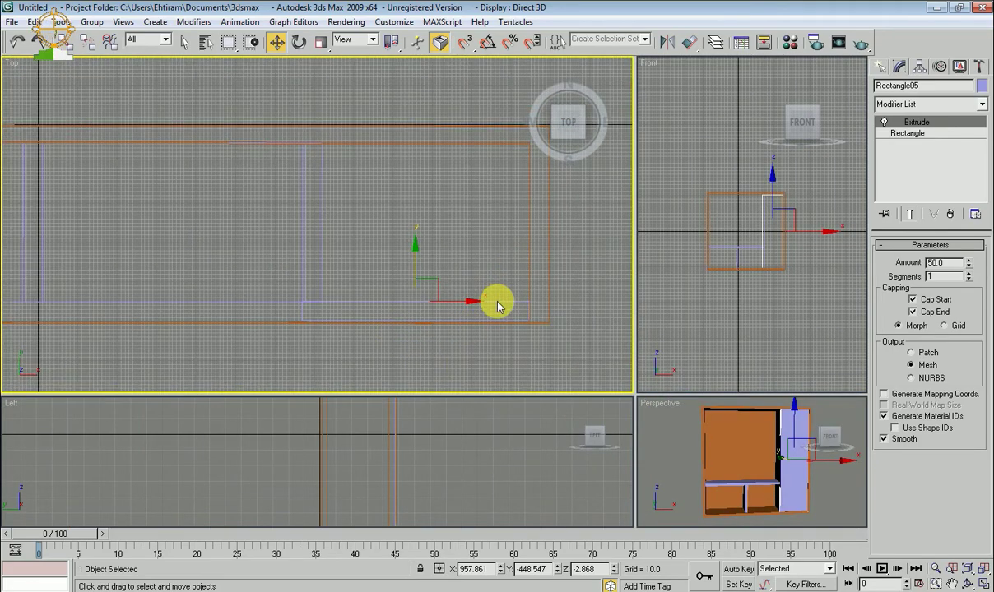
{"action": "key", "text": "r"}
{"action": "left_click_drag", "start_coordinate": [426, 240], "coordinate": [421, 186]}
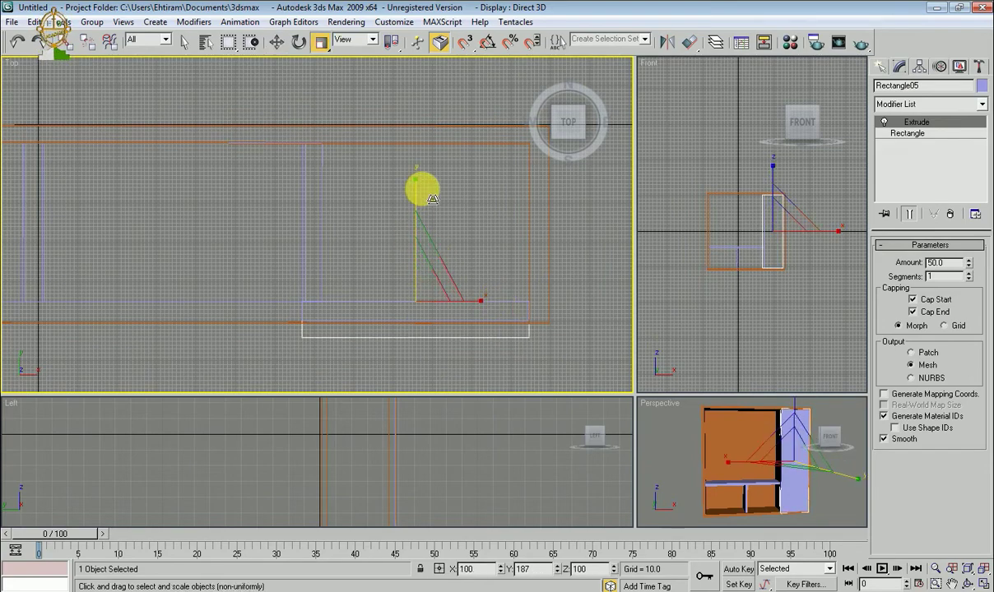
{"action": "scroll", "coordinate": [489, 312], "scroll_direction": "up", "scroll_amount": 2}
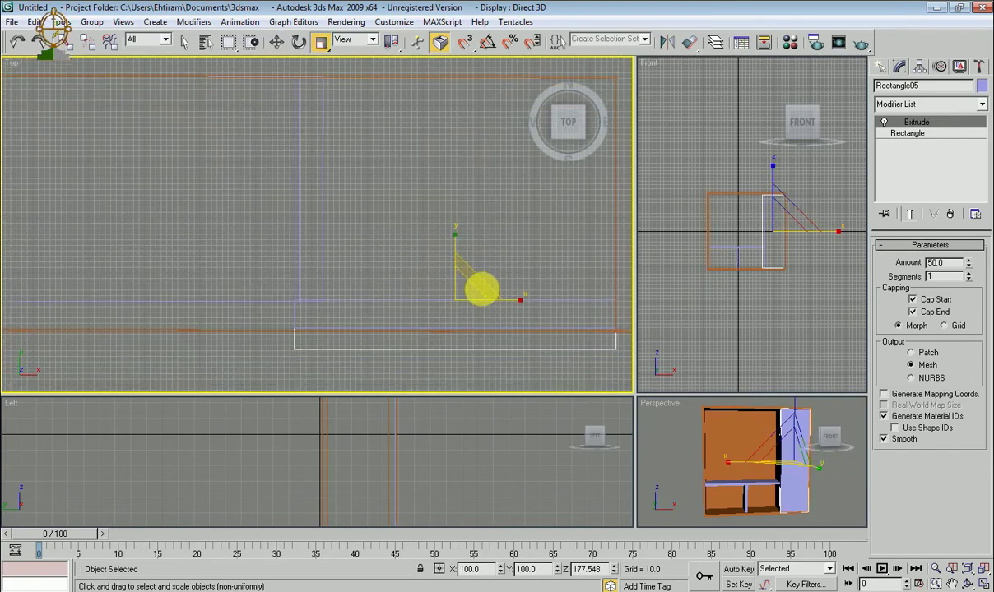
{"action": "key", "text": "ctrl+z"}
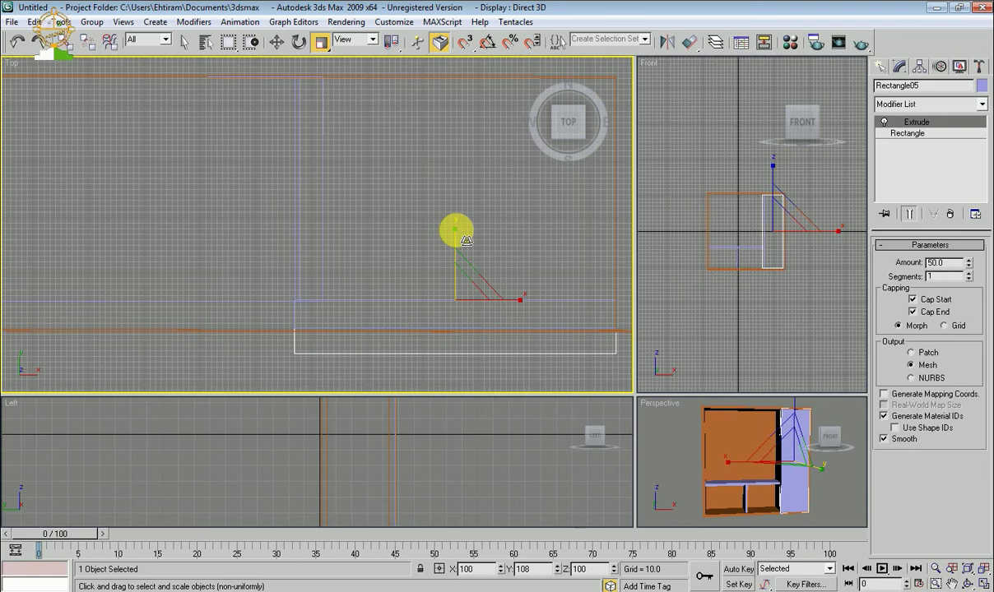
Step: Narrow Rectangle05's width and lengthen it along its depth
{"action": "middle_click_drag", "start_coordinate": [426, 286], "coordinate": [428, 271]}
{"action": "left_click_drag", "start_coordinate": [428, 278], "coordinate": [527, 291]}
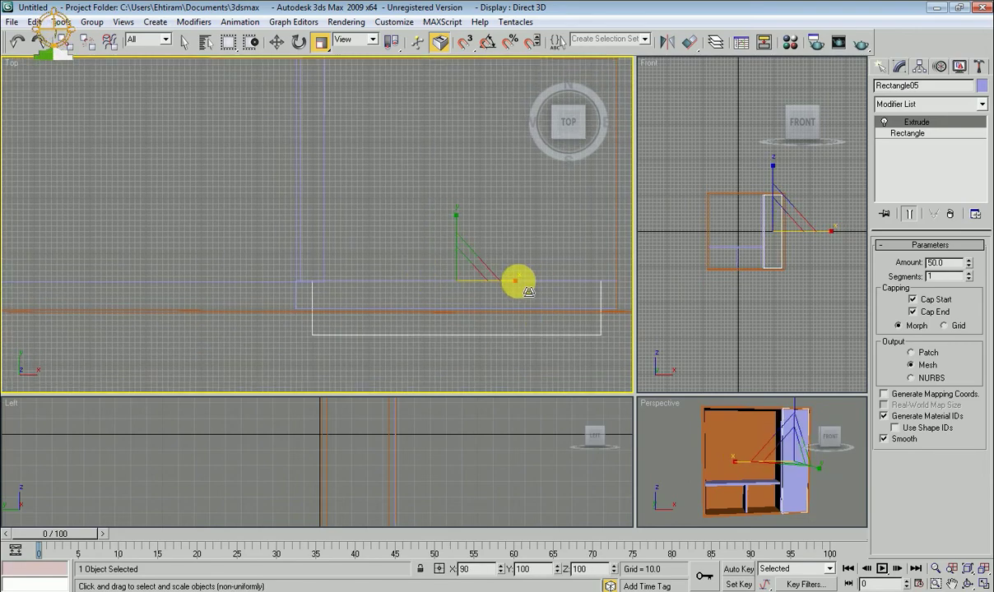
{"action": "middle_click_drag", "start_coordinate": [468, 310], "coordinate": [466, 328]}
{"action": "left_click_drag", "start_coordinate": [465, 328], "coordinate": [470, 245]}
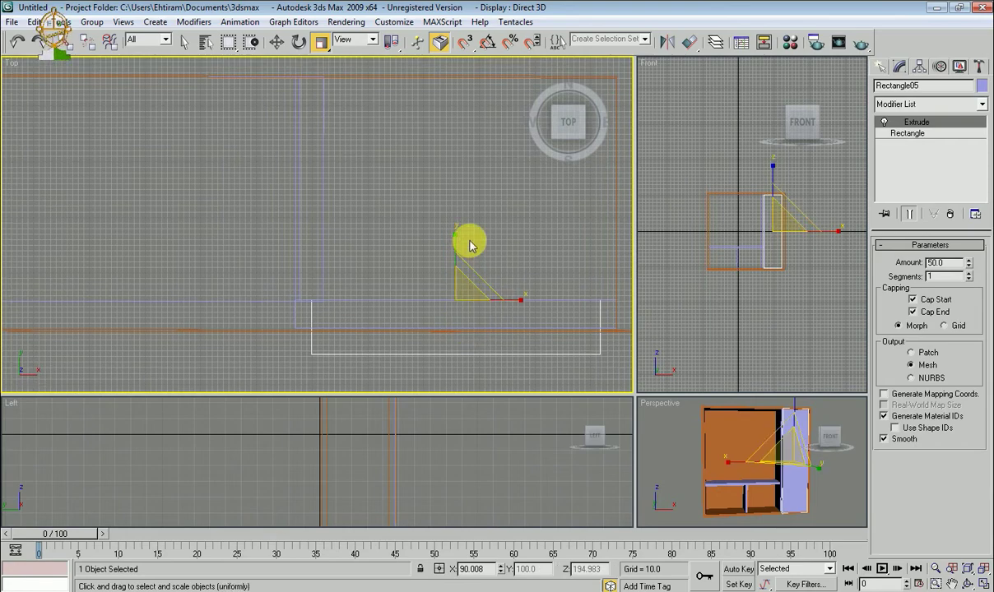
{"action": "scroll", "coordinate": [714, 313], "scroll_direction": "up", "scroll_amount": 2}
{"action": "scroll", "coordinate": [740, 247], "scroll_direction": "up", "scroll_amount": 3}
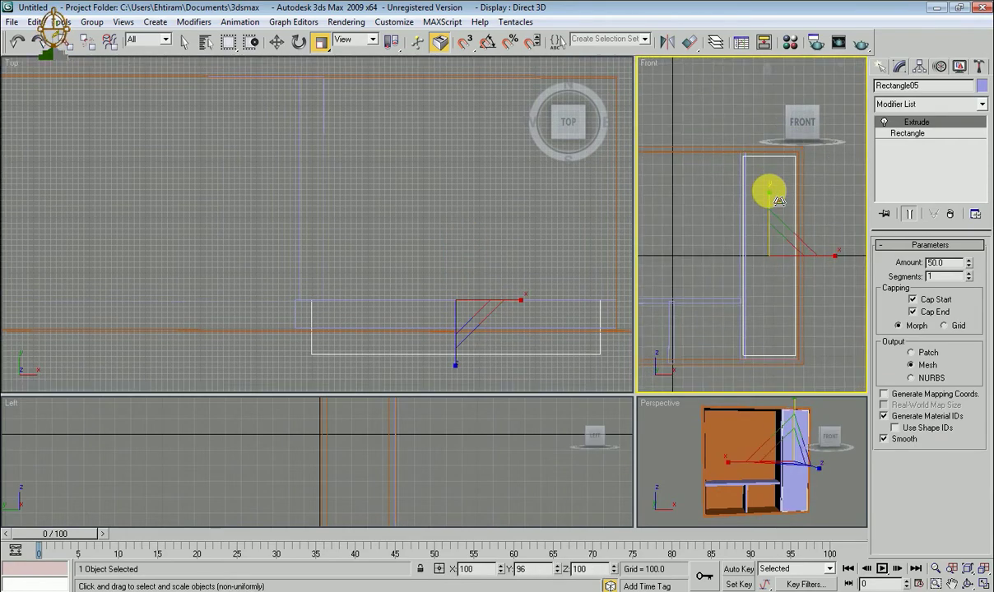
{"action": "left_click", "coordinate": [771, 197]}
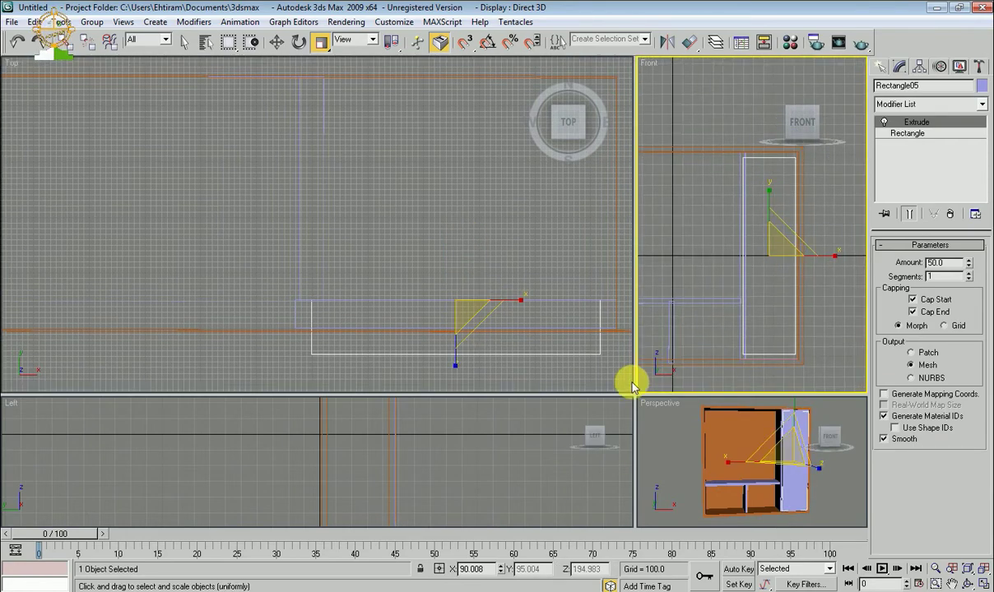
Step: Enlarge the upper viewports and orbit the Perspective view around the cutter
{"action": "left_click_drag", "start_coordinate": [380, 167], "coordinate": [374, 160]}
{"action": "mouse_move", "coordinate": [561, 348]}
{"action": "middle_mouse_down", "text": "alt"}
{"action": "mouse_move", "coordinate": [643, 381]}
{"action": "mouse_move", "coordinate": [663, 367]}
{"action": "mouse_move", "coordinate": [650, 382]}
{"action": "middle_mouse_up", "text": "alt"}
{"action": "scroll", "coordinate": [656, 394], "scroll_direction": "up", "scroll_amount": 3}
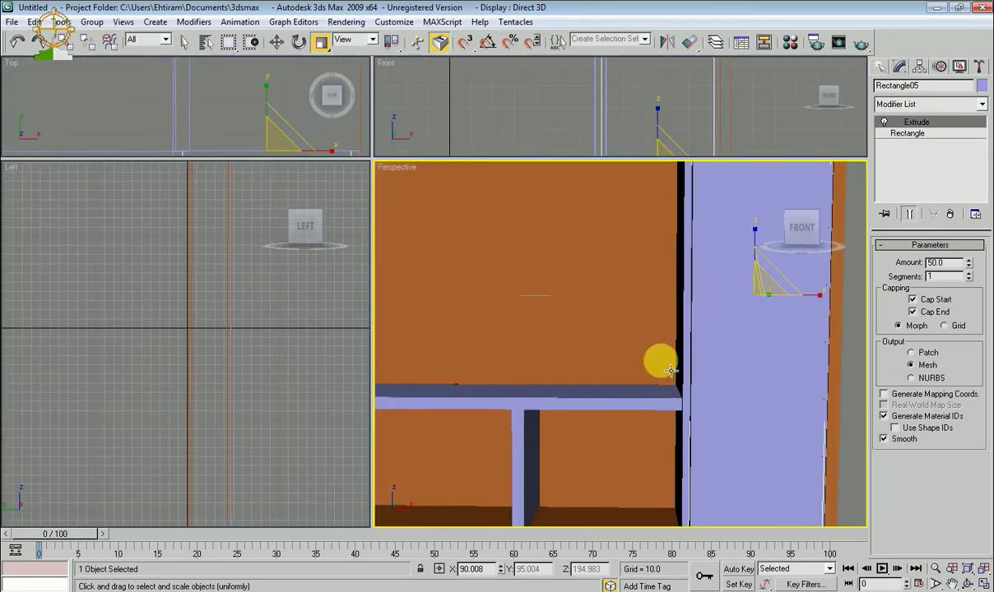
{"action": "scroll", "coordinate": [663, 374], "scroll_direction": "up", "scroll_amount": 2}
{"action": "key", "text": "shift+z"}
{"action": "scroll", "coordinate": [227, 322], "scroll_direction": "up", "scroll_amount": 3}
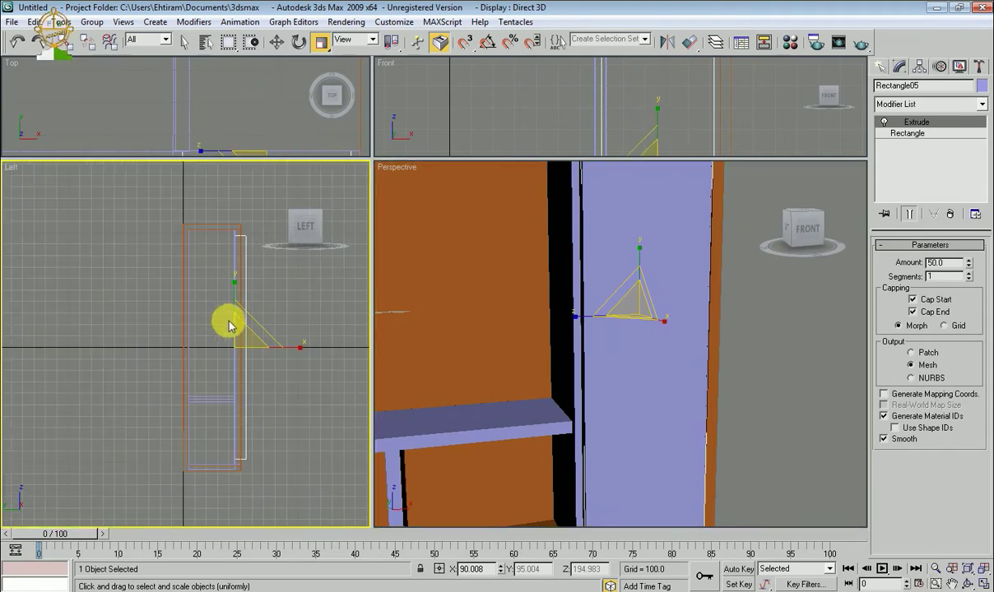
{"action": "scroll", "coordinate": [296, 234], "scroll_direction": "up", "scroll_amount": 2}
{"action": "left_click_drag", "start_coordinate": [379, 164], "coordinate": [366, 344]}
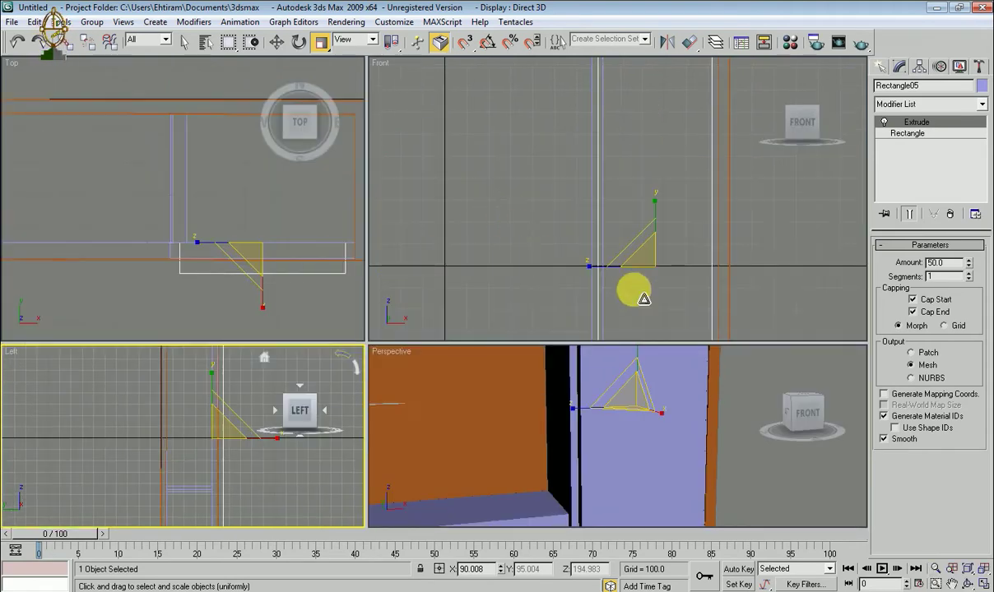
{"action": "left_click_drag", "start_coordinate": [644, 299], "coordinate": [712, 255]}
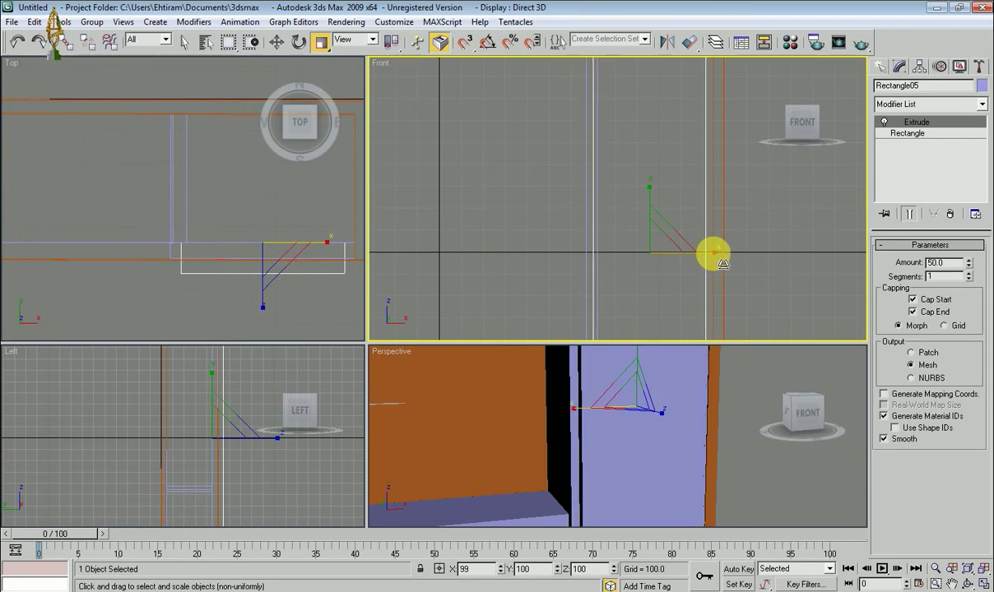
Step: Scale Rectangle05 on X to about 90 percent, checking it in Perspective
{"action": "left_click_drag", "start_coordinate": [723, 264], "coordinate": [720, 266]}
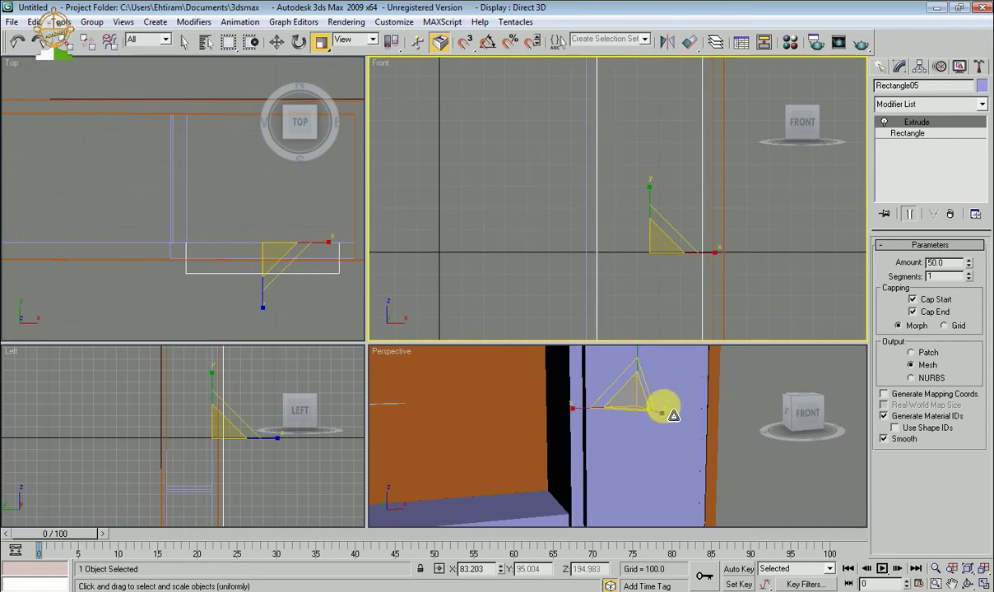
{"action": "middle_click_drag", "start_coordinate": [659, 405], "coordinate": [662, 423], "text": "alt"}
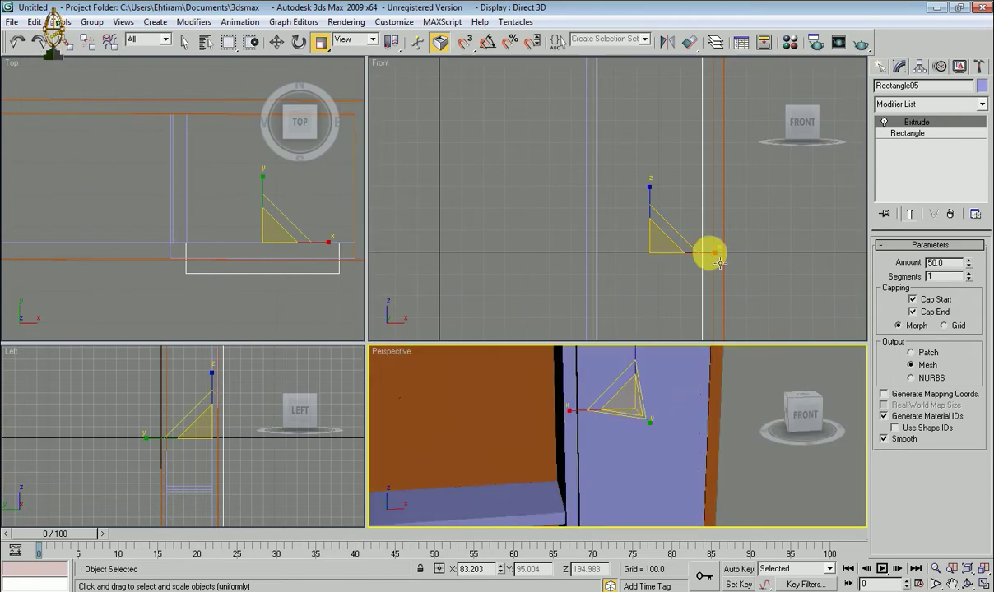
{"action": "left_click_drag", "start_coordinate": [705, 251], "coordinate": [708, 269]}
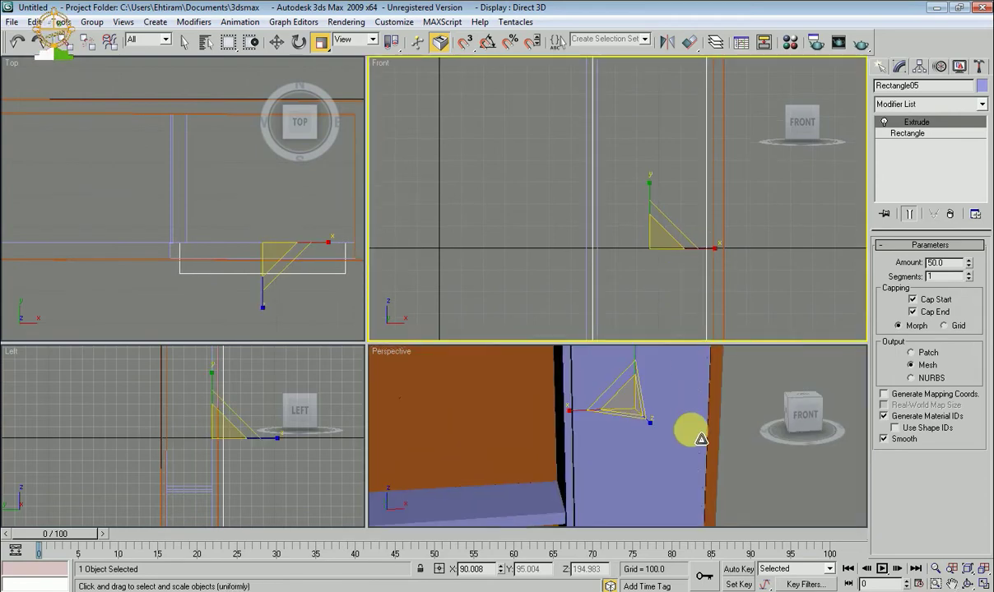
{"action": "middle_click_drag", "start_coordinate": [717, 428], "coordinate": [683, 406], "text": "alt"}
{"action": "middle_click_drag", "start_coordinate": [233, 297], "coordinate": [232, 309]}
Step: Nudge the cutter rectangle Rectangle05 slightly upward in the Top view
{"action": "key", "text": "w"}
{"action": "key", "text": "w"}
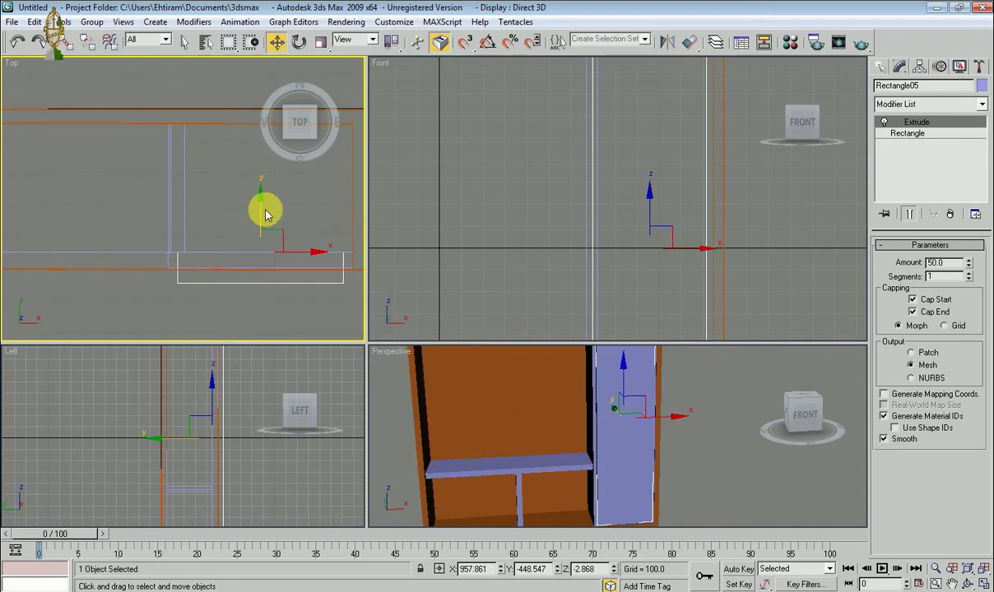
{"action": "left_click_drag", "start_coordinate": [268, 222], "coordinate": [263, 216]}
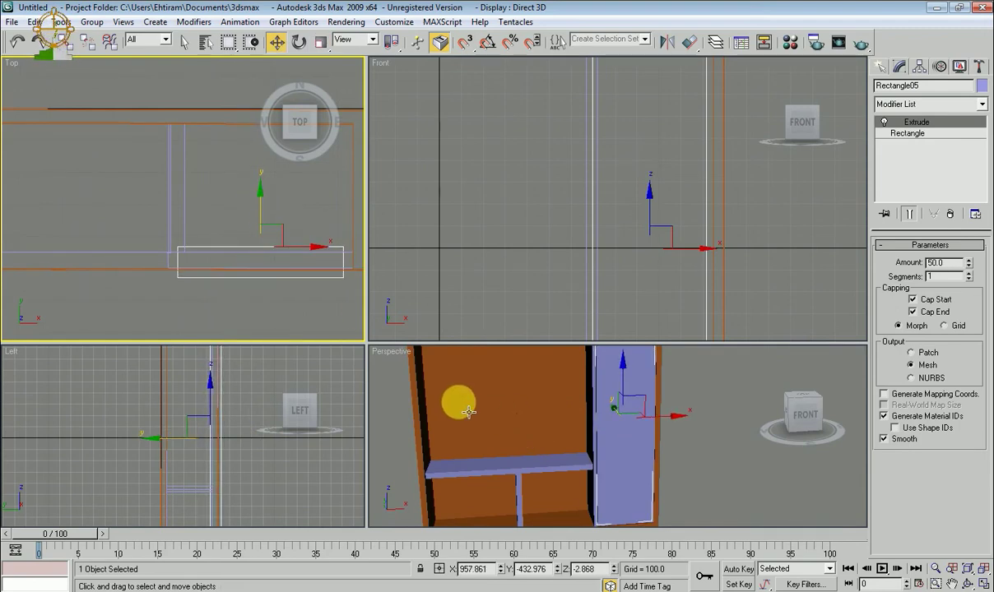
{"action": "left_click", "coordinate": [678, 436]}
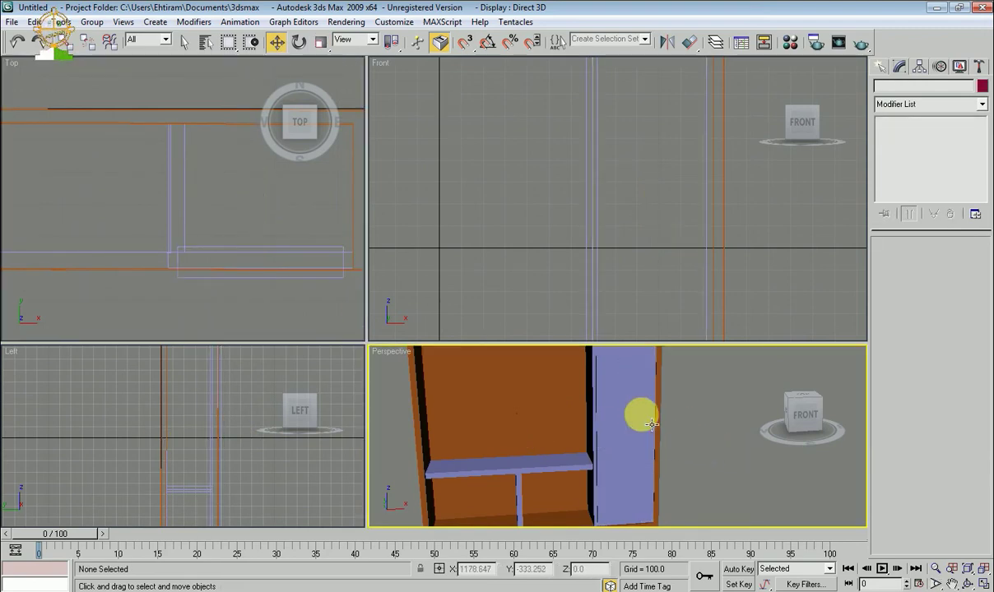
{"action": "left_click", "coordinate": [647, 425]}
Step: Shift-drag an independent Copy, Rectangle06, above the cabinet, then select the blue panel Rectangle01
{"action": "scroll", "coordinate": [263, 311], "scroll_direction": "down", "scroll_amount": 3}
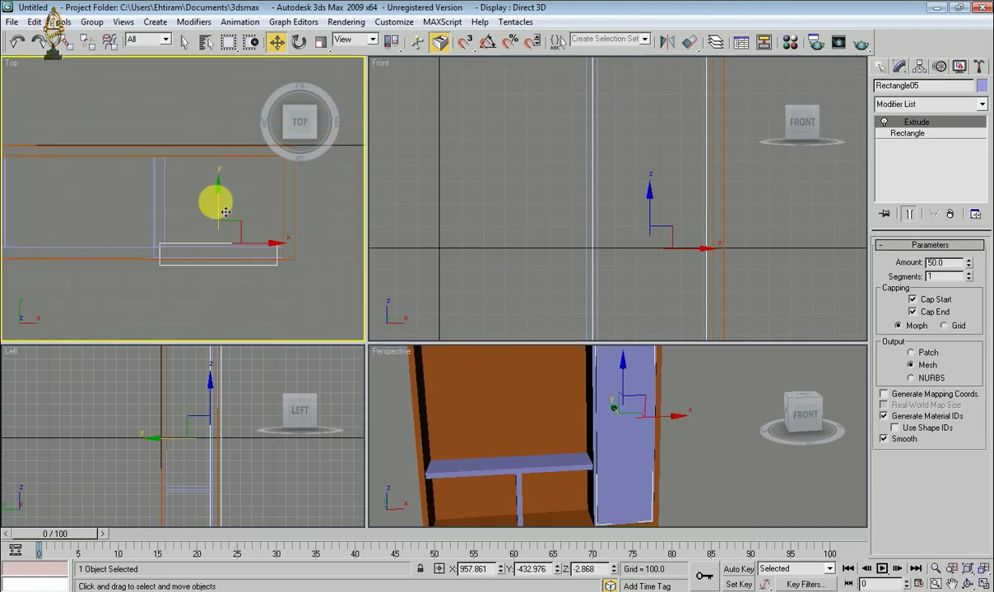
{"action": "left_click_drag", "start_coordinate": [225, 214], "coordinate": [225, 56], "text": "shift"}
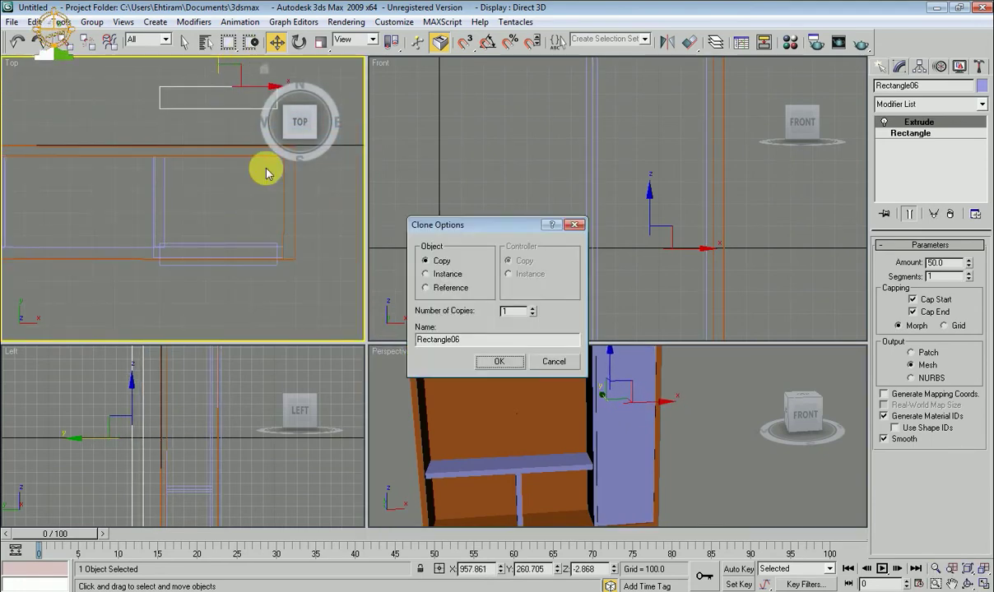
{"action": "left_click", "coordinate": [479, 363]}
{"action": "left_click", "coordinate": [284, 331]}
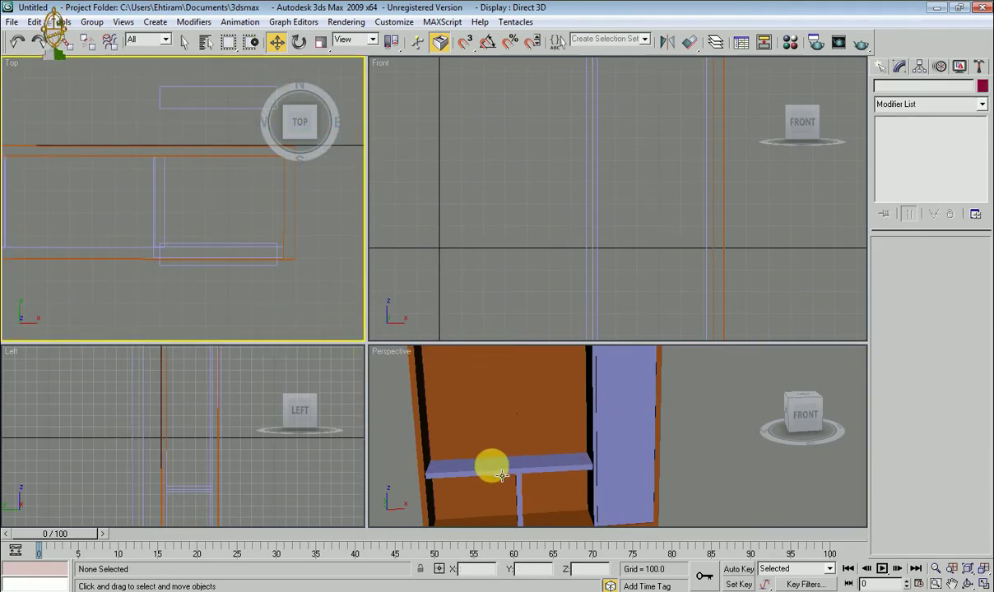
{"action": "scroll", "coordinate": [576, 461], "scroll_direction": "up", "scroll_amount": 2}
{"action": "scroll", "coordinate": [543, 449], "scroll_direction": "up", "scroll_amount": 3}
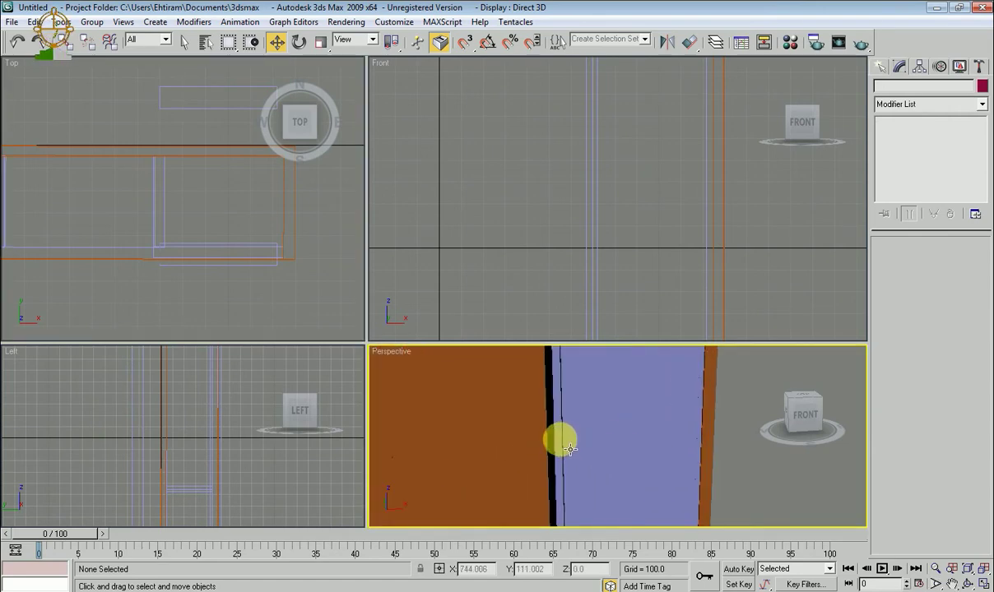
{"action": "left_click", "coordinate": [568, 448]}
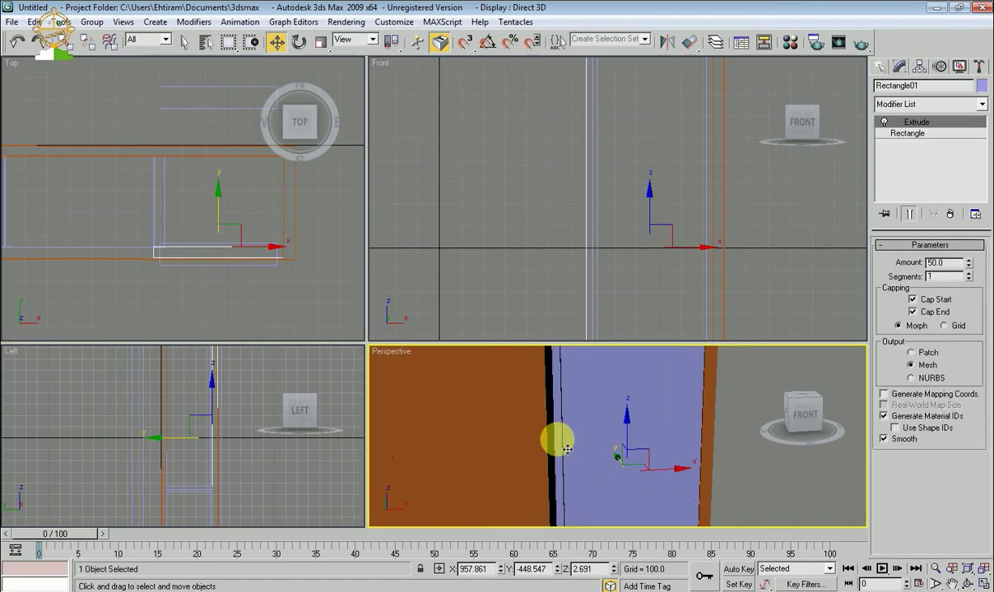
{"action": "scroll", "coordinate": [703, 424], "scroll_direction": "down", "scroll_amount": 2}
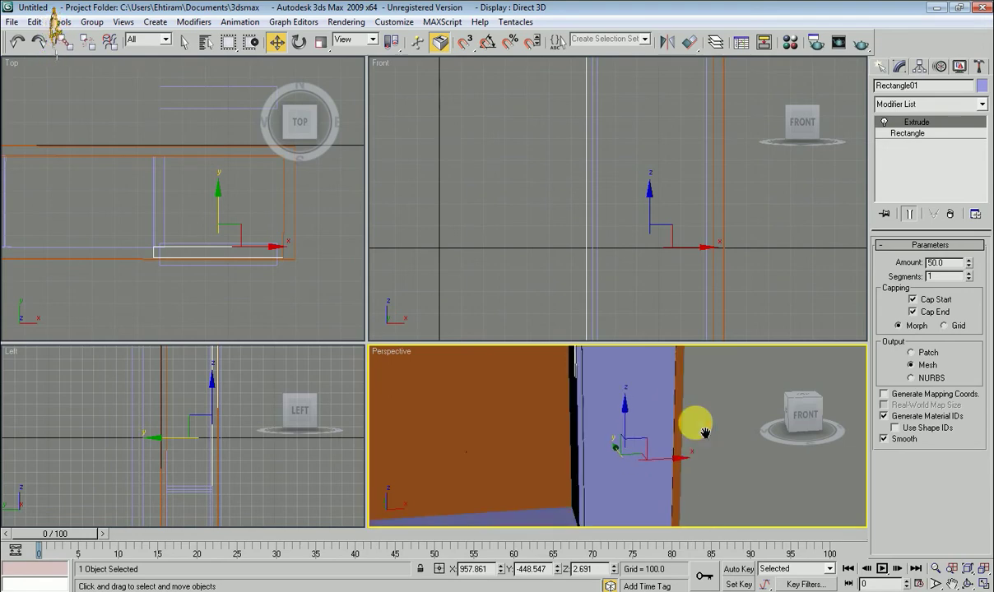
{"action": "scroll", "coordinate": [699, 421], "scroll_direction": "down", "scroll_amount": 3}
Step: Apply a Compound Objects Boolean to Rectangle01, picking Rectangle05 as the operand to subtract
{"action": "left_click", "coordinate": [880, 66]}
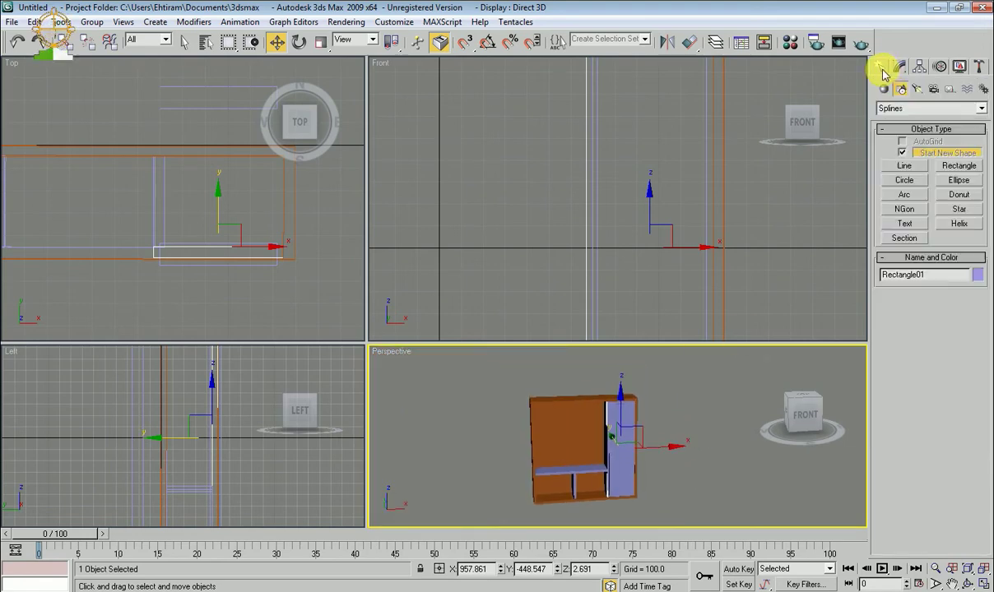
{"action": "left_click", "coordinate": [883, 88]}
{"action": "left_click", "coordinate": [926, 107]}
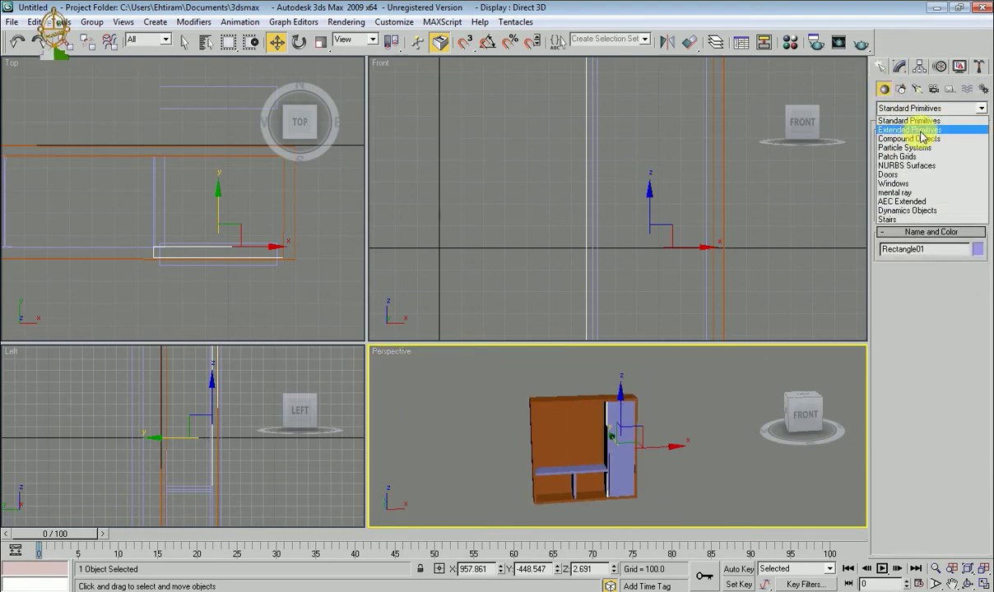
{"action": "left_click", "coordinate": [913, 138]}
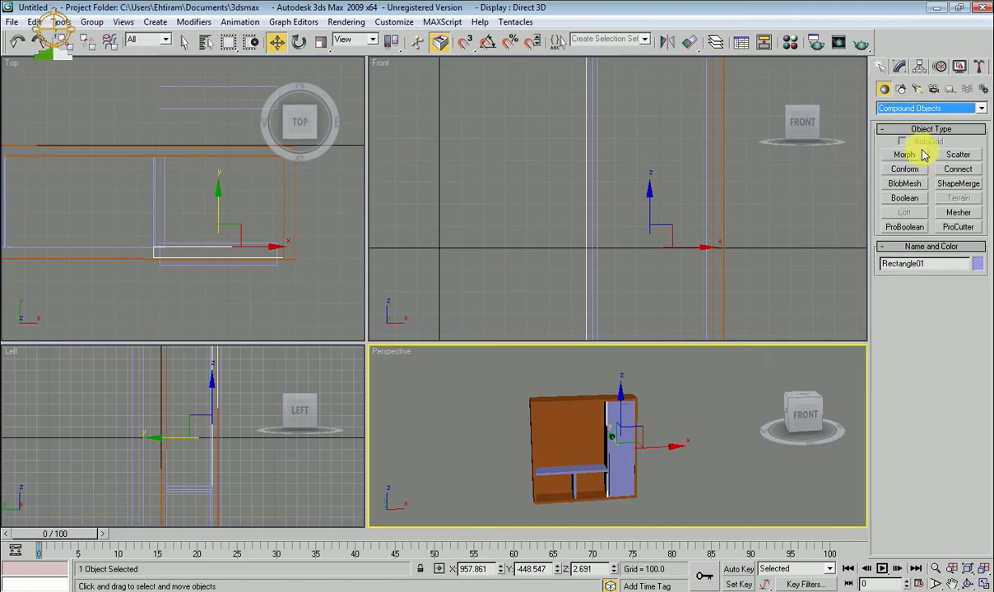
{"action": "left_click", "coordinate": [904, 199]}
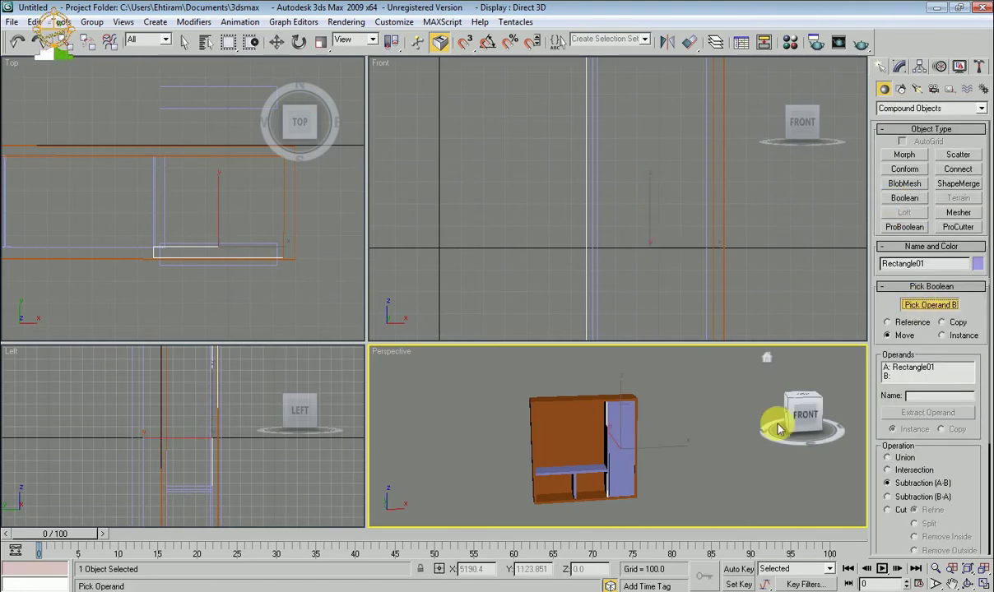
{"action": "left_click", "coordinate": [635, 428]}
Step: Orbit and pan the Perspective and Top views to inspect the notch cut into the panel
{"action": "scroll", "coordinate": [625, 431], "scroll_direction": "up", "scroll_amount": 4}
{"action": "scroll", "coordinate": [617, 432], "scroll_direction": "down", "scroll_amount": 3}
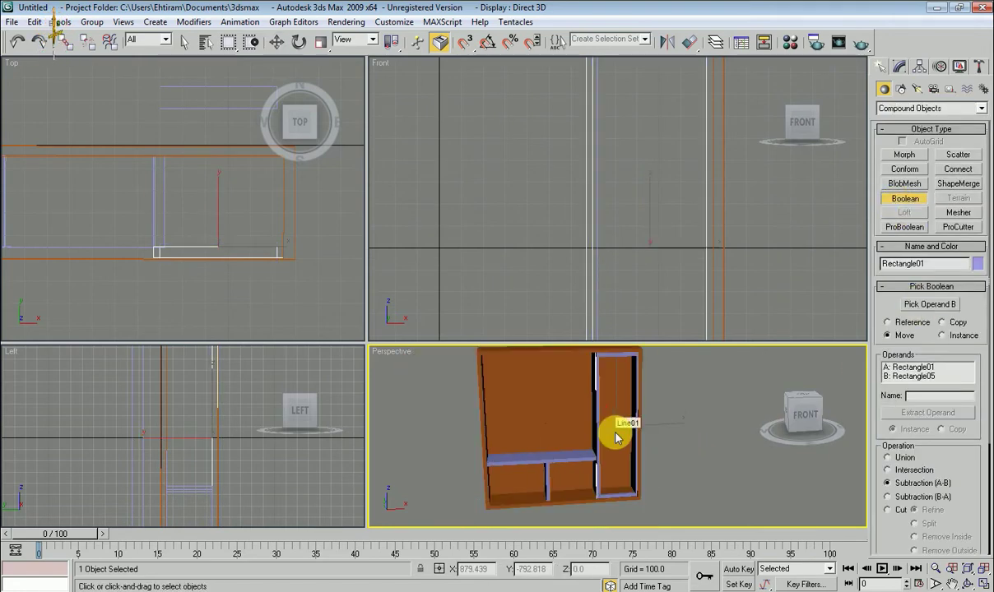
{"action": "mouse_move", "coordinate": [622, 429]}
{"action": "middle_mouse_down", "text": "alt"}
{"action": "mouse_move", "coordinate": [633, 412]}
{"action": "mouse_move", "coordinate": [641, 444]}
{"action": "mouse_move", "coordinate": [627, 406]}
{"action": "mouse_move", "coordinate": [617, 432]}
{"action": "mouse_move", "coordinate": [628, 401]}
{"action": "mouse_move", "coordinate": [659, 417]}
{"action": "mouse_move", "coordinate": [651, 457]}
{"action": "mouse_move", "coordinate": [676, 409]}
{"action": "mouse_move", "coordinate": [665, 450]}
{"action": "middle_mouse_up", "text": "alt"}
{"action": "scroll", "coordinate": [664, 441], "scroll_direction": "up", "scroll_amount": 3}
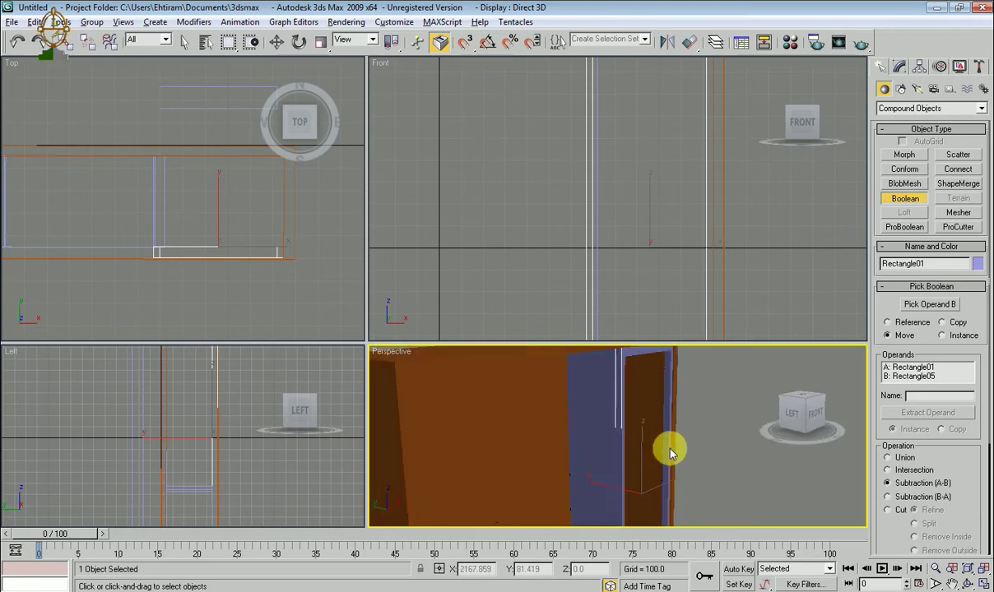
{"action": "mouse_move", "coordinate": [244, 297]}
{"action": "middle_mouse_down"}
{"action": "mouse_move", "coordinate": [253, 337]}
{"action": "mouse_move", "coordinate": [258, 318]}
{"action": "mouse_move", "coordinate": [264, 332]}
{"action": "middle_mouse_up"}
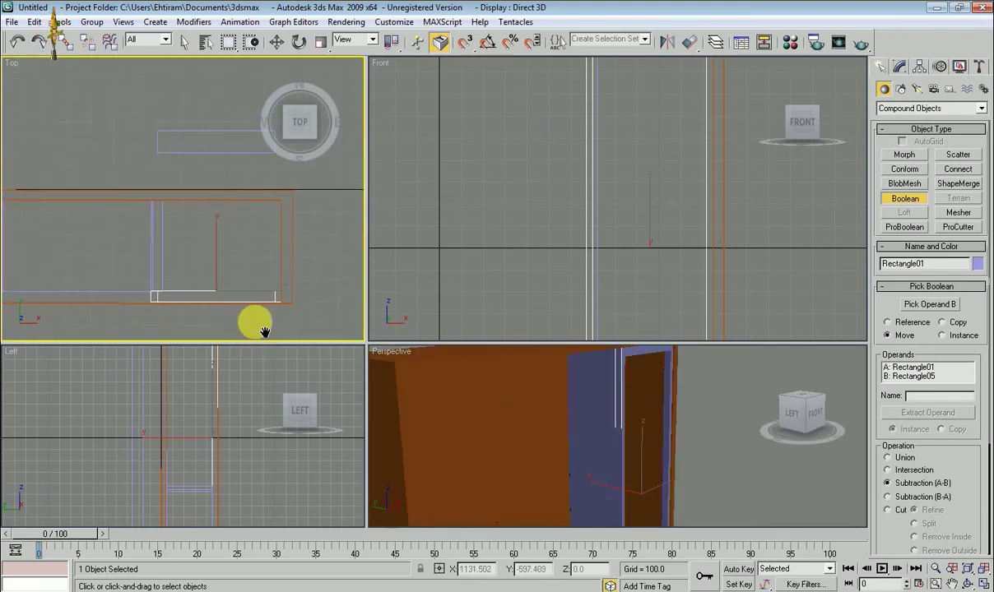
{"action": "scroll", "coordinate": [255, 323], "scroll_direction": "up", "scroll_amount": 2}
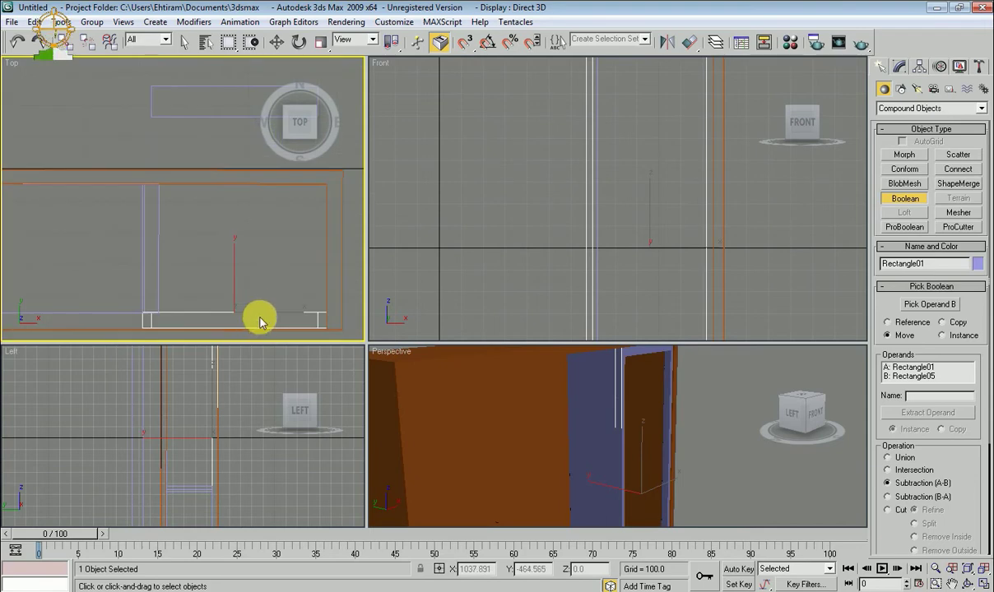
{"action": "middle_click_drag", "start_coordinate": [259, 315], "coordinate": [271, 320]}
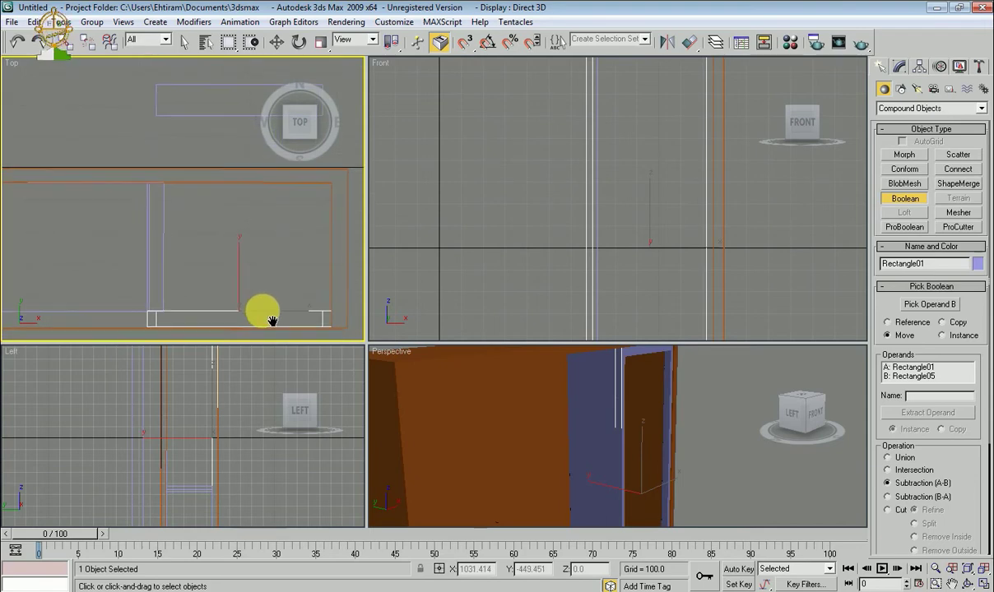
{"action": "scroll", "coordinate": [265, 319], "scroll_direction": "down", "scroll_amount": 2}
{"action": "scroll", "coordinate": [265, 319], "scroll_direction": "up", "scroll_amount": 2}
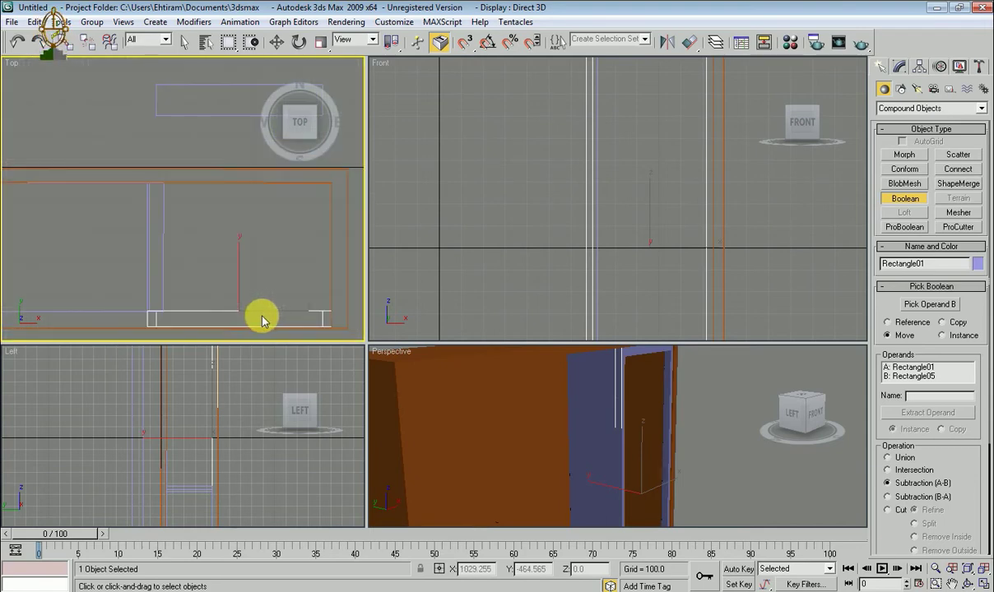
{"action": "left_click", "coordinate": [905, 201]}
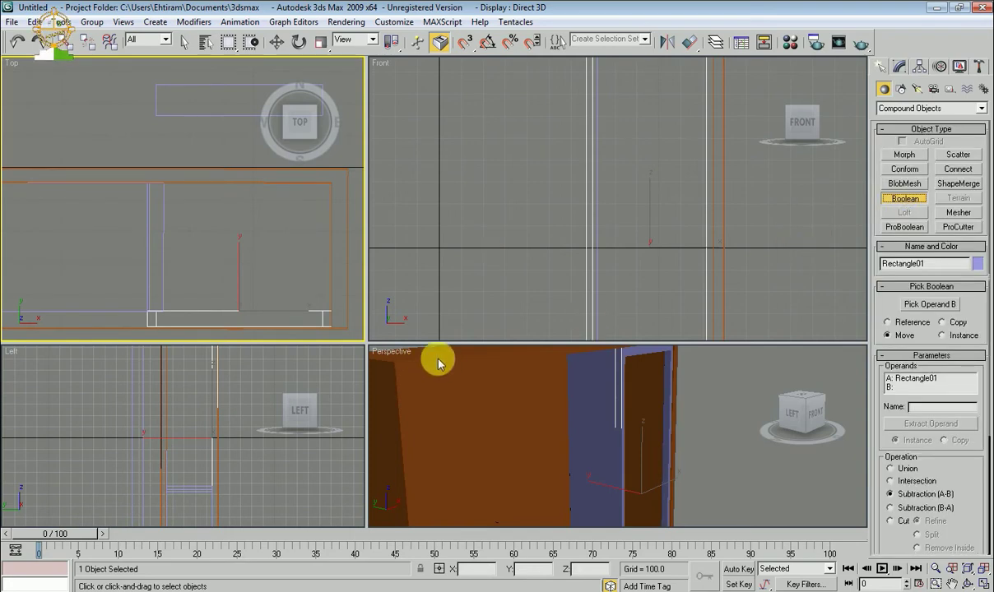
Step: Leave Boolean mode, return to Standard Primitives, and reframe the Top view around the cut panel
{"action": "key", "text": "w"}
{"action": "left_click", "coordinate": [981, 108]}
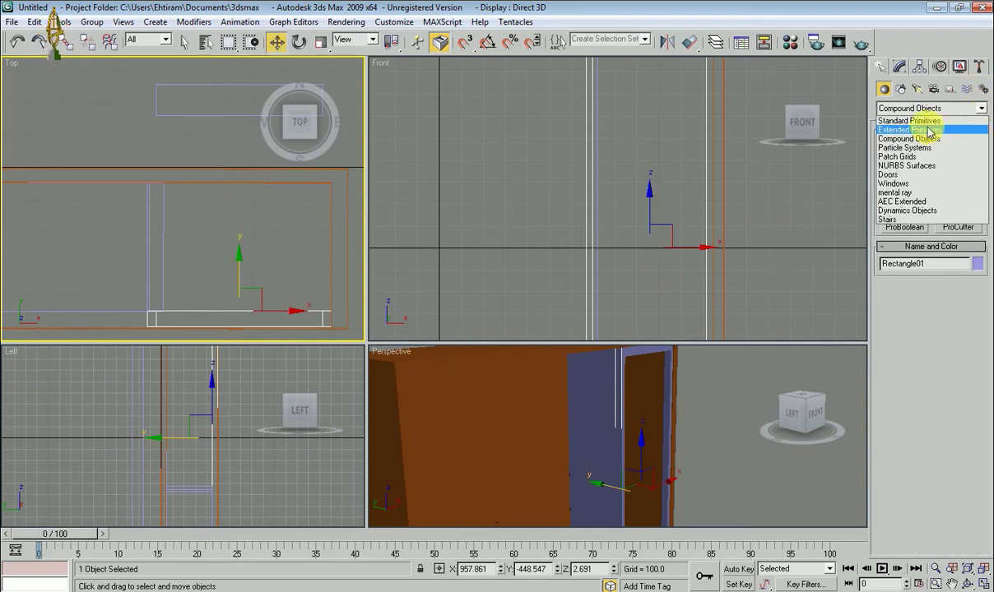
{"action": "left_click", "coordinate": [905, 117]}
{"action": "left_click", "coordinate": [772, 259]}
{"action": "middle_click_drag", "start_coordinate": [192, 288], "coordinate": [222, 269]}
{"action": "left_click", "coordinate": [234, 273]}
{"action": "key", "text": "r"}
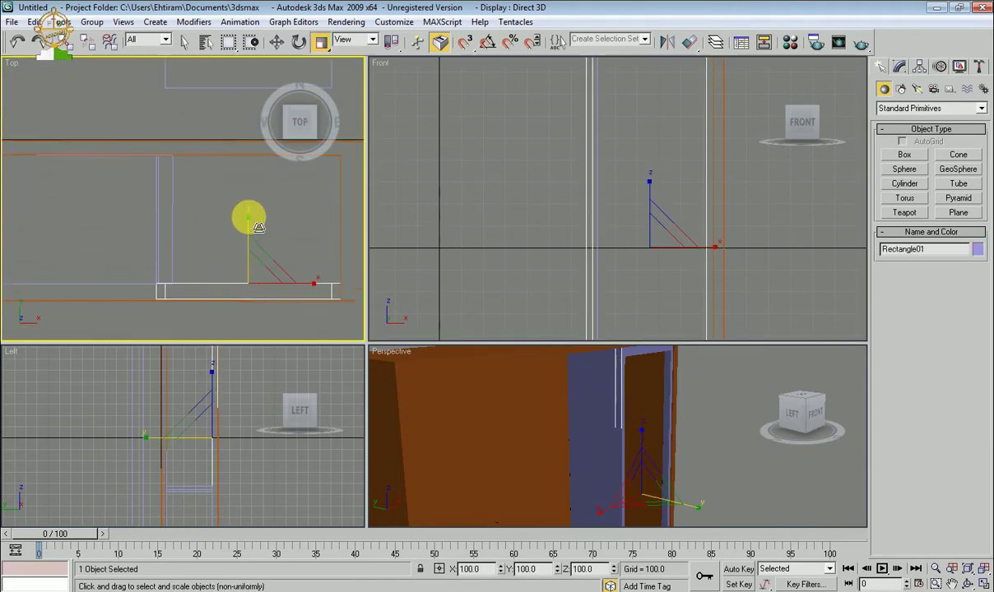
{"action": "middle_click_drag", "start_coordinate": [253, 302], "coordinate": [211, 240]}
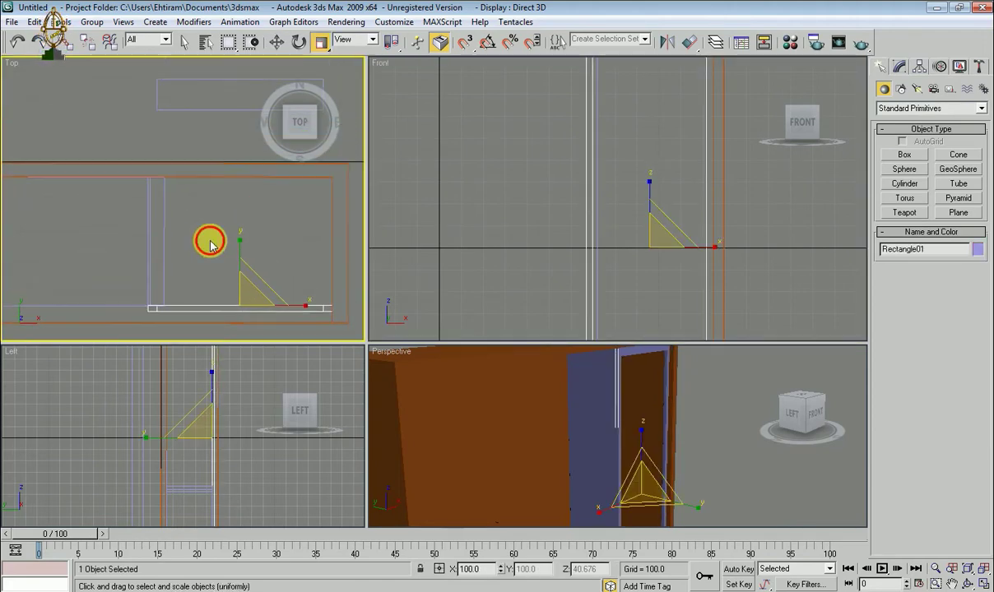
{"action": "left_click", "coordinate": [237, 275]}
{"action": "middle_click_drag", "start_coordinate": [237, 275], "coordinate": [230, 326]}
{"action": "left_click", "coordinate": [224, 288]}
{"action": "middle_click_drag", "start_coordinate": [224, 288], "coordinate": [250, 263]}
{"action": "key", "text": "w"}
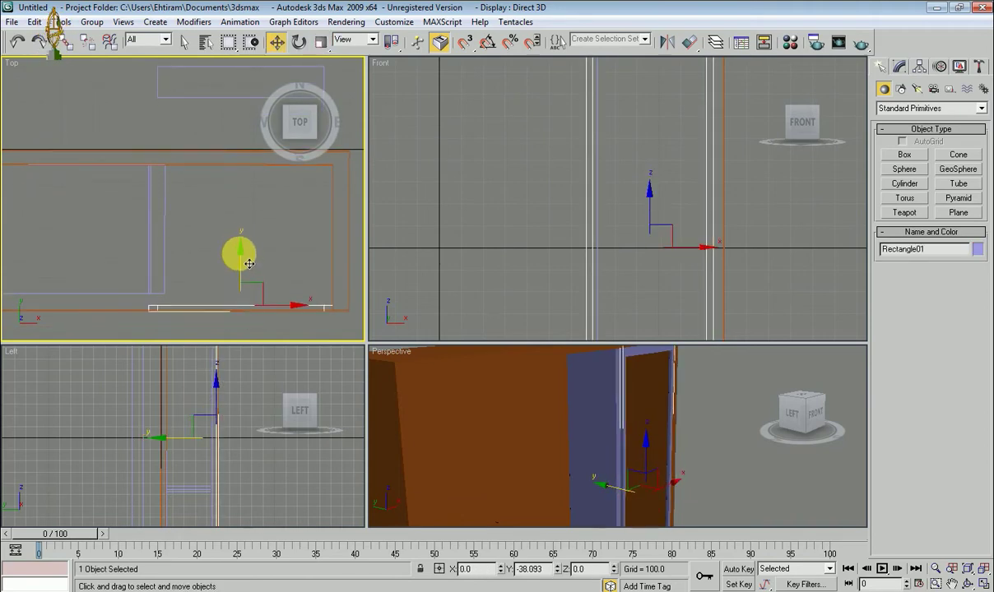
{"action": "left_click", "coordinate": [255, 210]}
{"action": "middle_click_drag", "start_coordinate": [265, 222], "coordinate": [253, 270]}
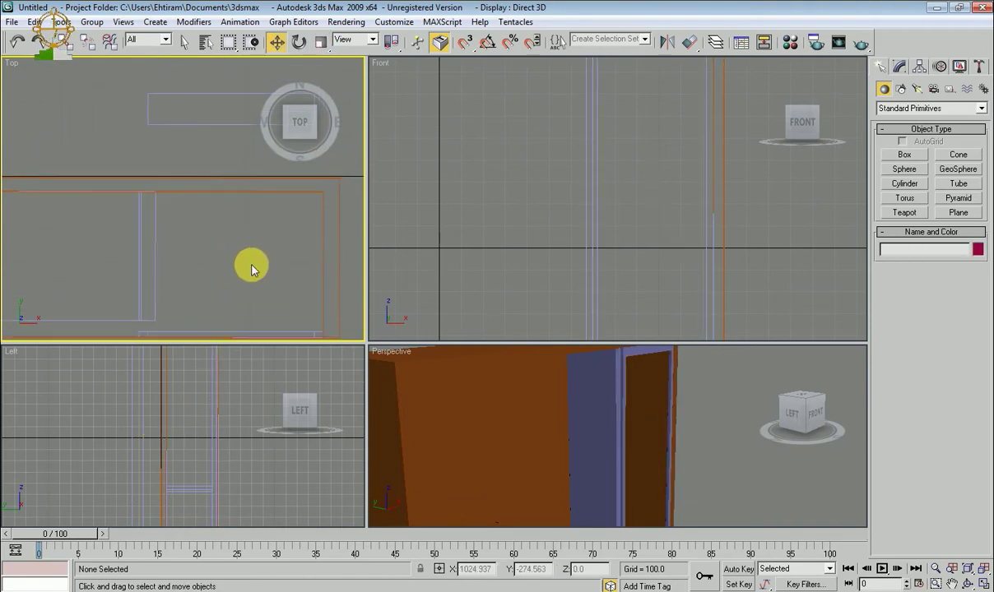
Step: Slide the copied rectangle Rectangle06 down toward the cabinet front in the Top view
{"action": "left_click", "coordinate": [208, 125]}
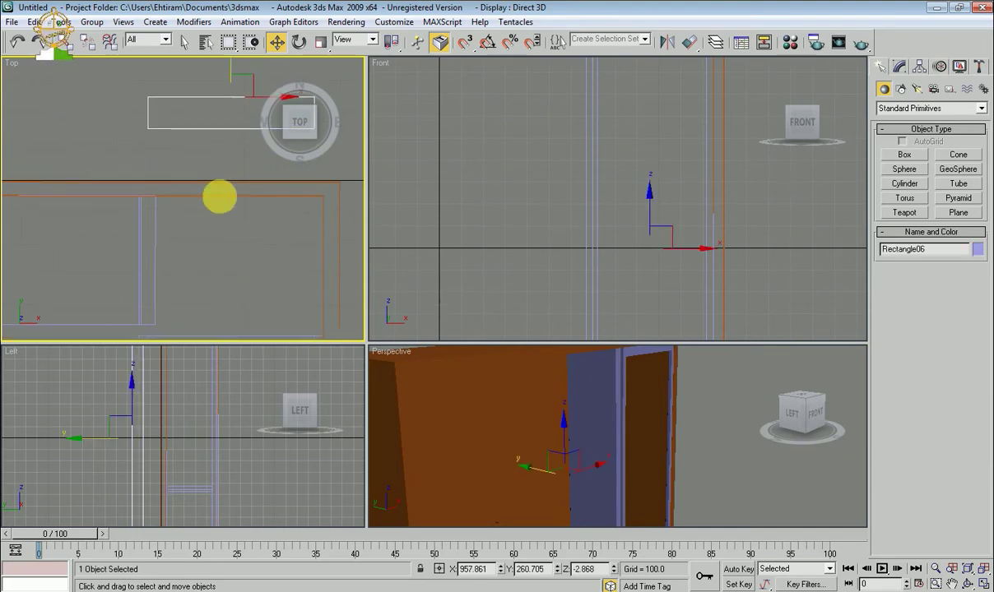
{"action": "scroll", "coordinate": [184, 205], "scroll_direction": "down", "scroll_amount": 3}
{"action": "left_click_drag", "start_coordinate": [217, 121], "coordinate": [211, 224]}
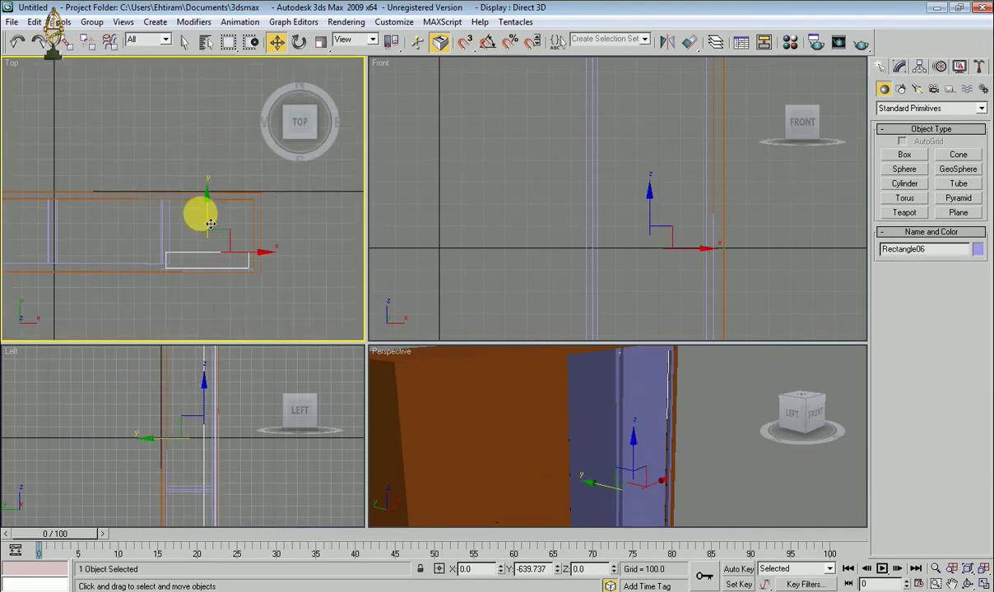
{"action": "scroll", "coordinate": [204, 221], "scroll_direction": "up", "scroll_amount": 3}
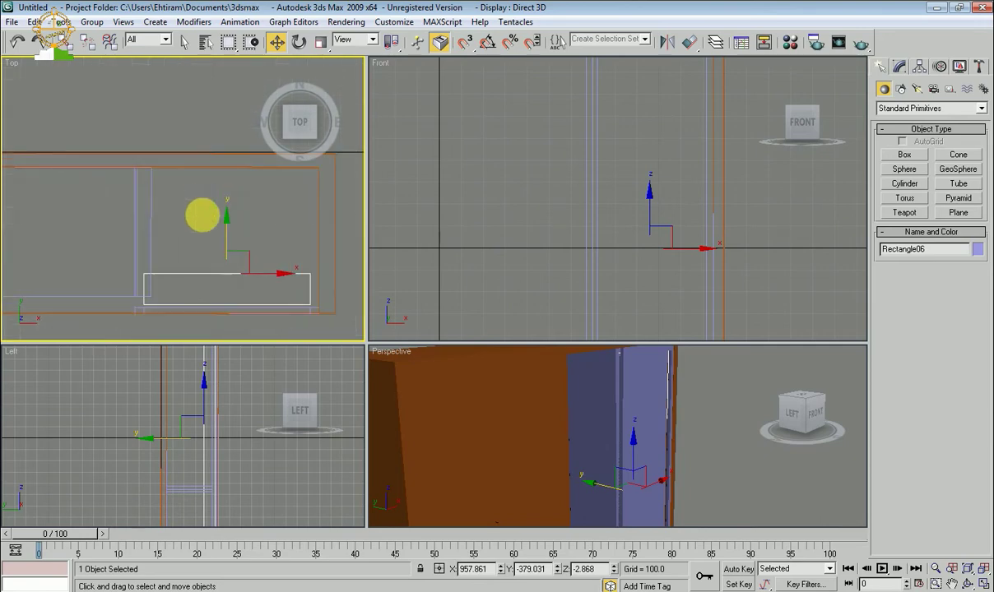
{"action": "middle_click_drag", "start_coordinate": [184, 221], "coordinate": [202, 242]}
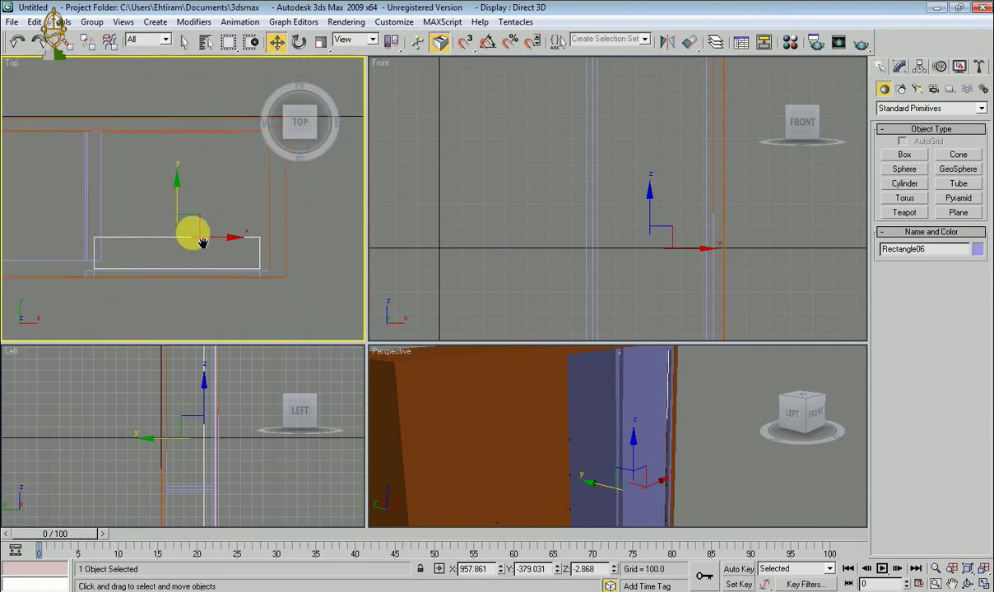
Step: Scale the strip to 108% in X and 34% in Y, then move it onto the front edge
{"action": "key", "text": "r"}
{"action": "left_click_drag", "start_coordinate": [244, 236], "coordinate": [261, 247]}
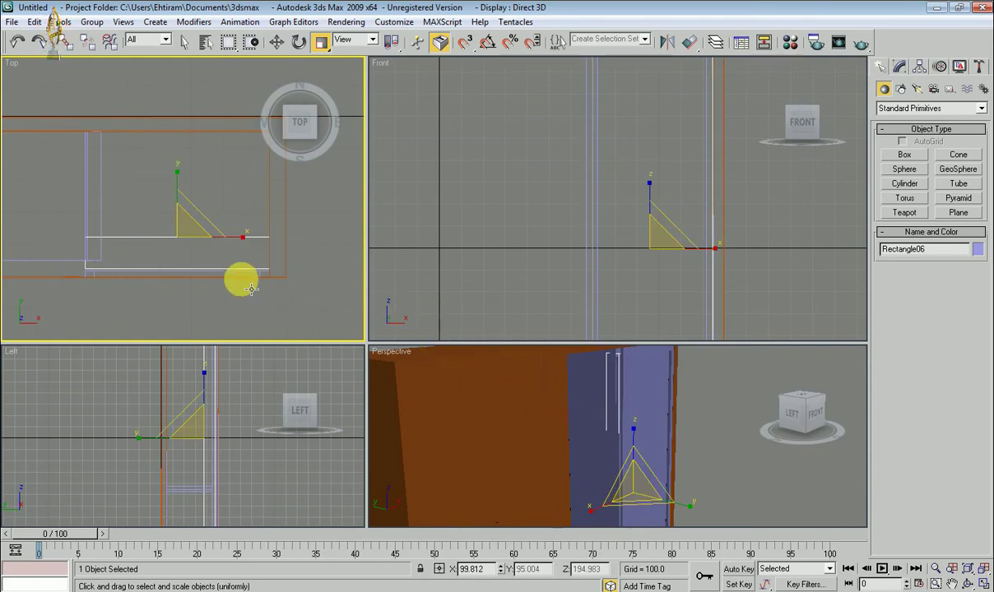
{"action": "left_click_drag", "start_coordinate": [178, 162], "coordinate": [180, 276]}
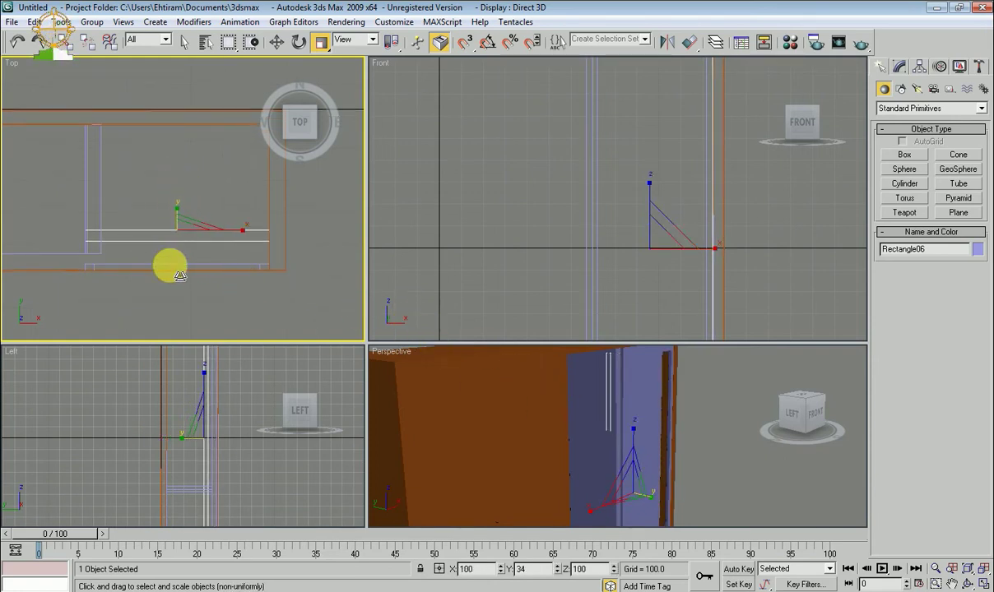
{"action": "key", "text": "w"}
{"action": "left_click_drag", "start_coordinate": [177, 177], "coordinate": [173, 204]}
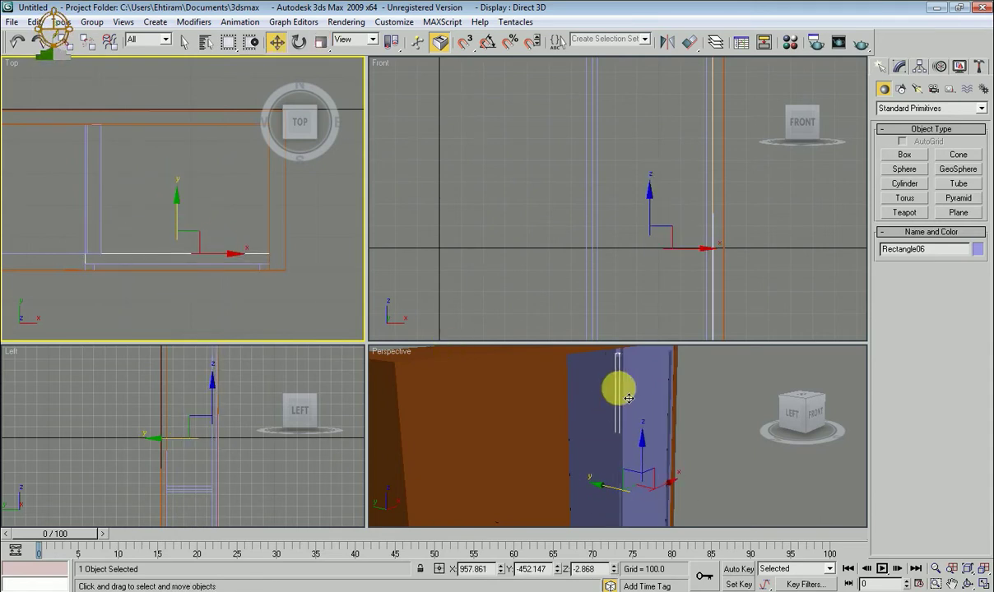
{"action": "mouse_move", "coordinate": [681, 428]}
{"action": "middle_mouse_down", "text": "alt"}
{"action": "mouse_move", "coordinate": [689, 423]}
{"action": "mouse_move", "coordinate": [636, 403]}
{"action": "middle_mouse_up", "text": "alt"}
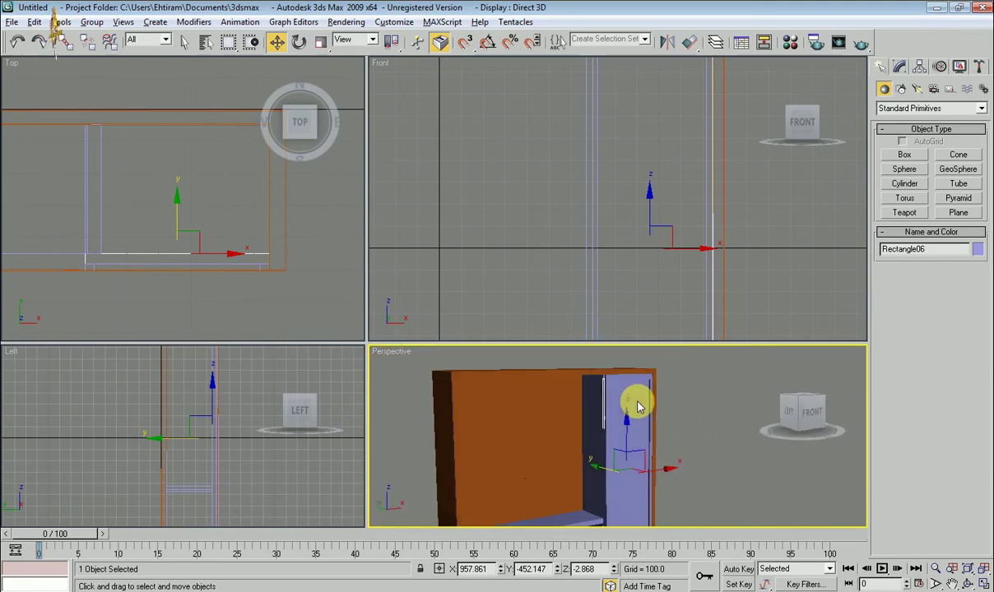
{"action": "scroll", "coordinate": [658, 399], "scroll_direction": "up", "scroll_amount": 5}
Step: Scale the second edge strip thinner along Y to about 53%
{"action": "left_click", "coordinate": [284, 306]}
{"action": "scroll", "coordinate": [295, 306], "scroll_direction": "down", "scroll_amount": 2}
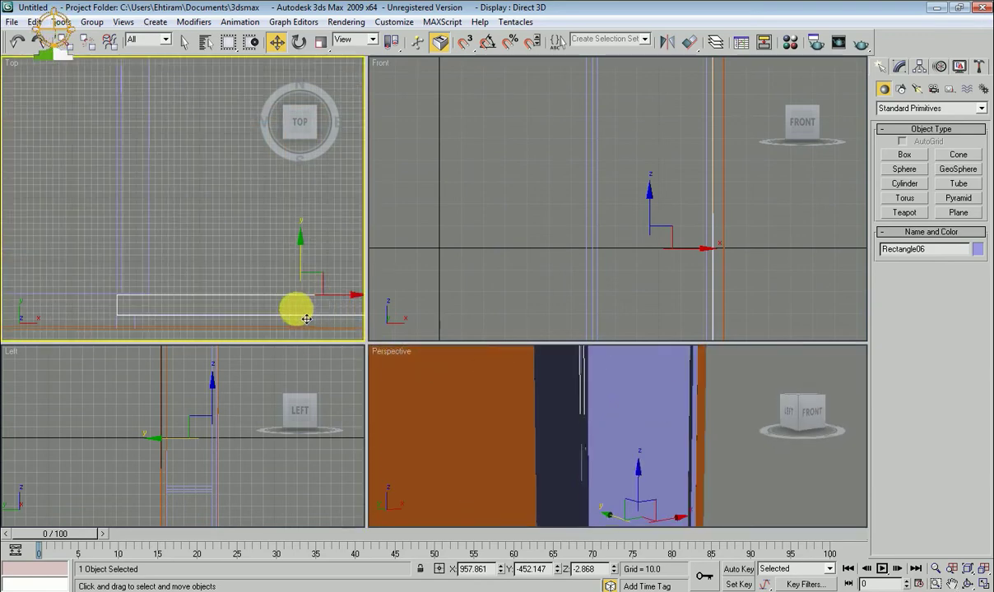
{"action": "scroll", "coordinate": [248, 282], "scroll_direction": "up", "scroll_amount": 2}
{"action": "scroll", "coordinate": [145, 262], "scroll_direction": "up", "scroll_amount": 2}
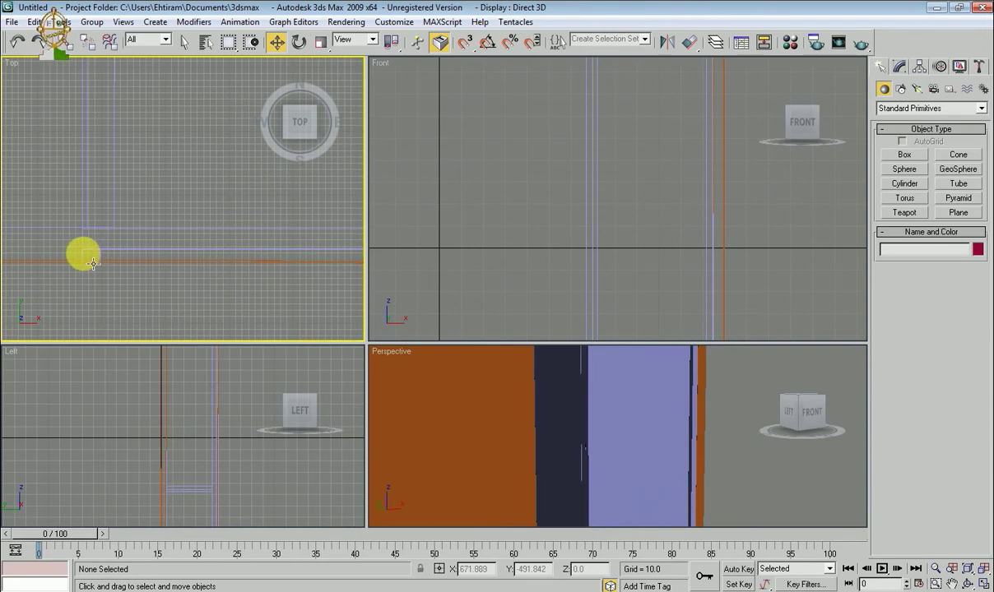
{"action": "left_click", "coordinate": [93, 264]}
{"action": "key", "text": "r"}
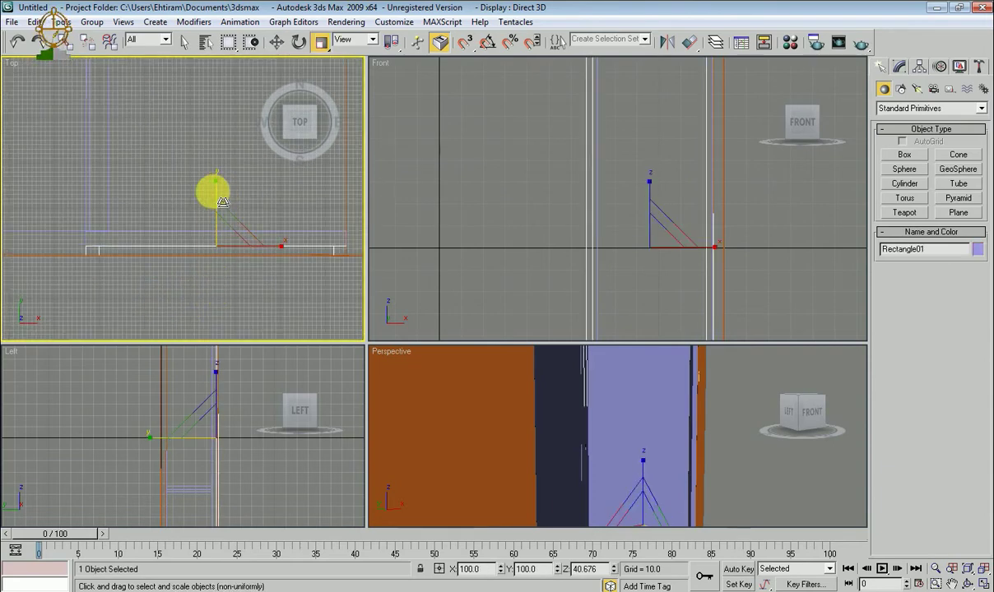
{"action": "left_click_drag", "start_coordinate": [216, 195], "coordinate": [229, 238]}
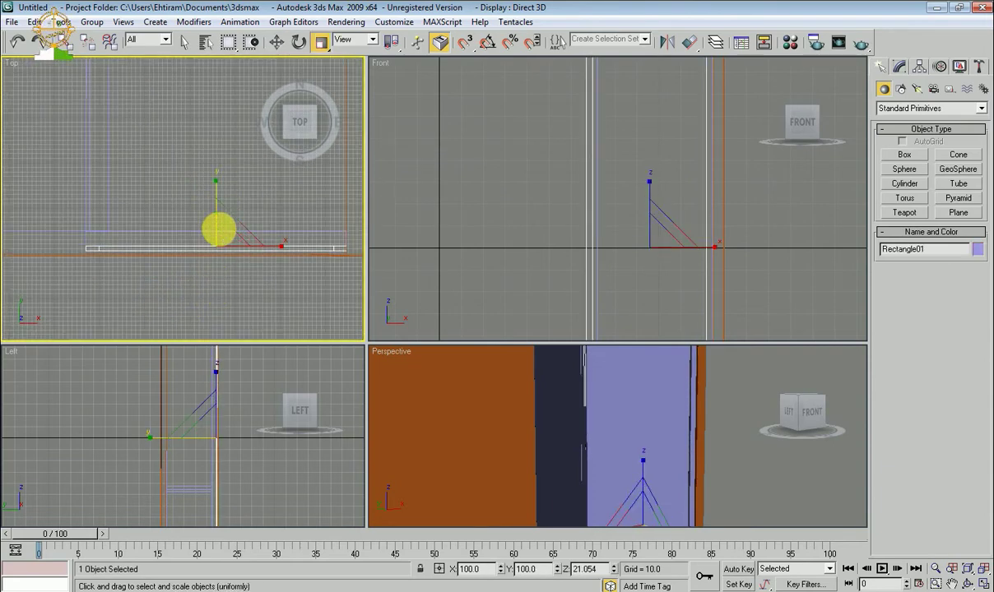
Step: Box-select both edge strips and nudge them slightly down in the Top view
{"action": "left_click", "coordinate": [166, 224]}
{"action": "left_click", "coordinate": [182, 239]}
{"action": "scroll", "coordinate": [183, 265], "scroll_direction": "up", "scroll_amount": 1}
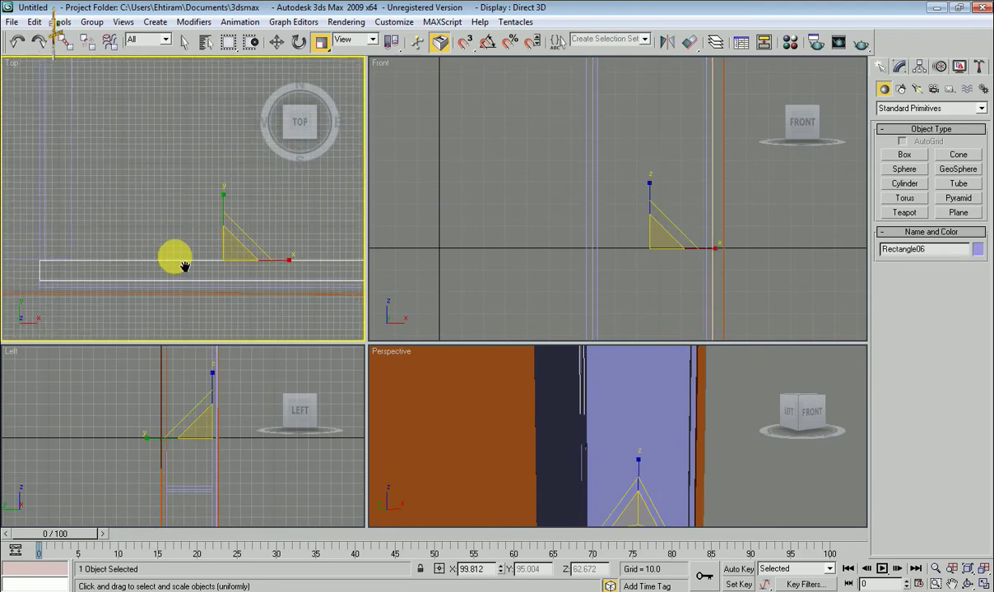
{"action": "left_click_drag", "start_coordinate": [156, 292], "coordinate": [182, 255]}
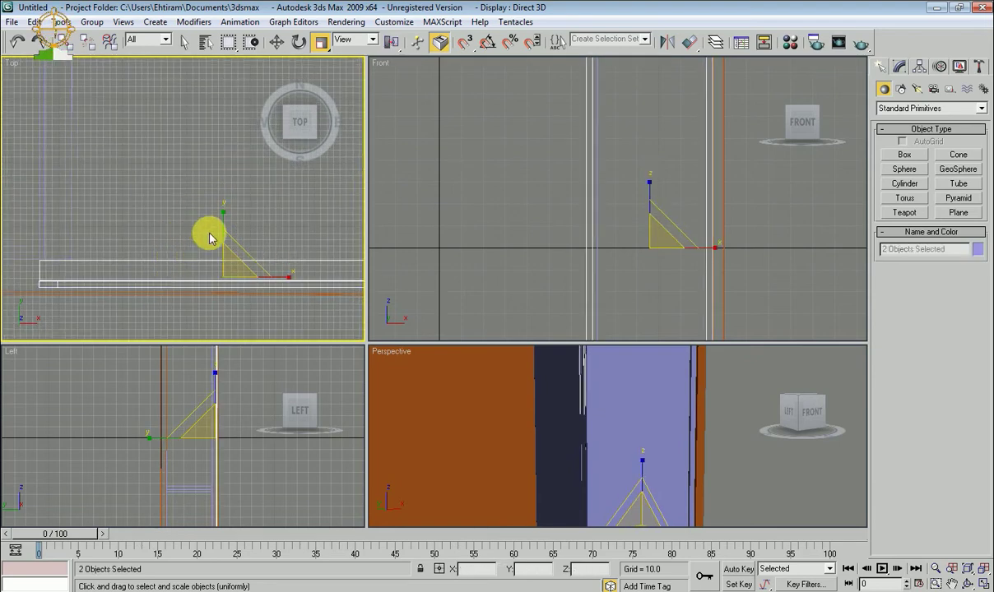
{"action": "key", "text": "w"}
{"action": "left_click_drag", "start_coordinate": [233, 236], "coordinate": [234, 240]}
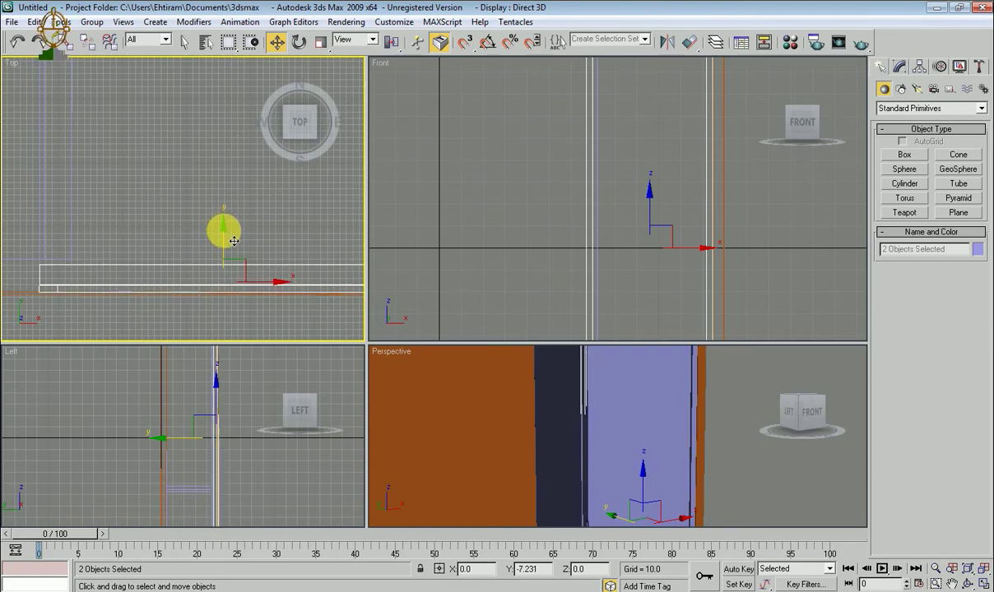
{"action": "left_click_drag", "start_coordinate": [234, 239], "coordinate": [234, 240]}
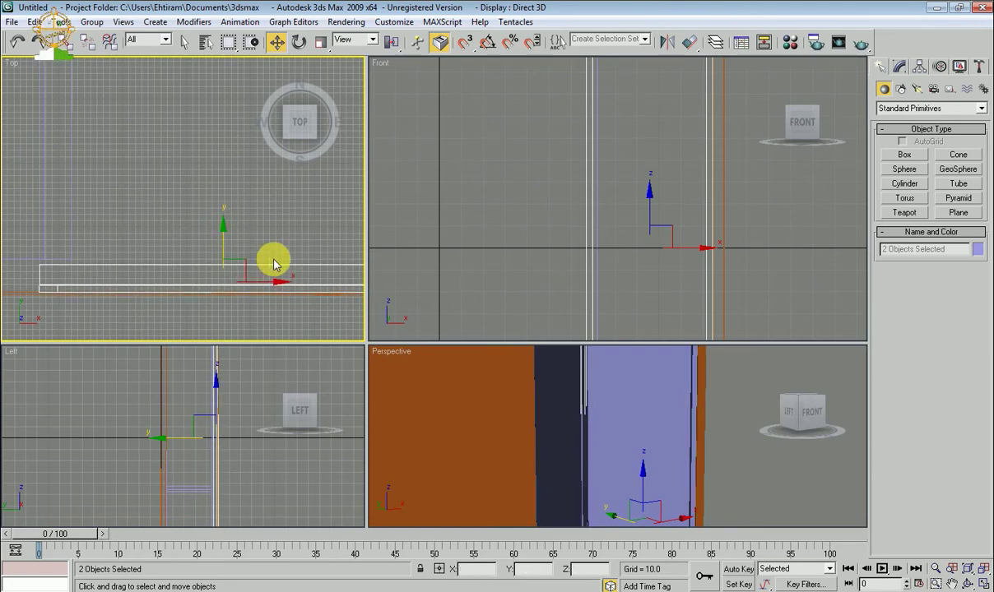
Step: Stretch one edge strip slightly along Y to about 107%
{"action": "left_click", "coordinate": [255, 263]}
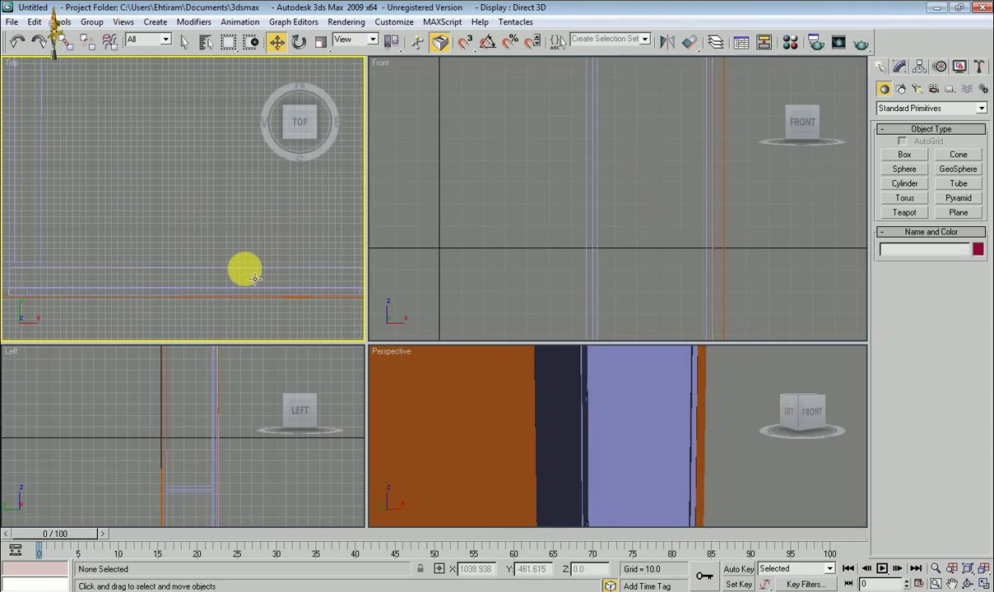
{"action": "left_click", "coordinate": [255, 277]}
{"action": "key", "text": "r"}
{"action": "mouse_move", "coordinate": [247, 232]}
{"action": "left_mouse_down"}
{"action": "mouse_move", "coordinate": [249, 214]}
{"action": "mouse_move", "coordinate": [240, 214]}
{"action": "mouse_move", "coordinate": [250, 221]}
{"action": "left_mouse_up"}
{"action": "key", "text": "w"}
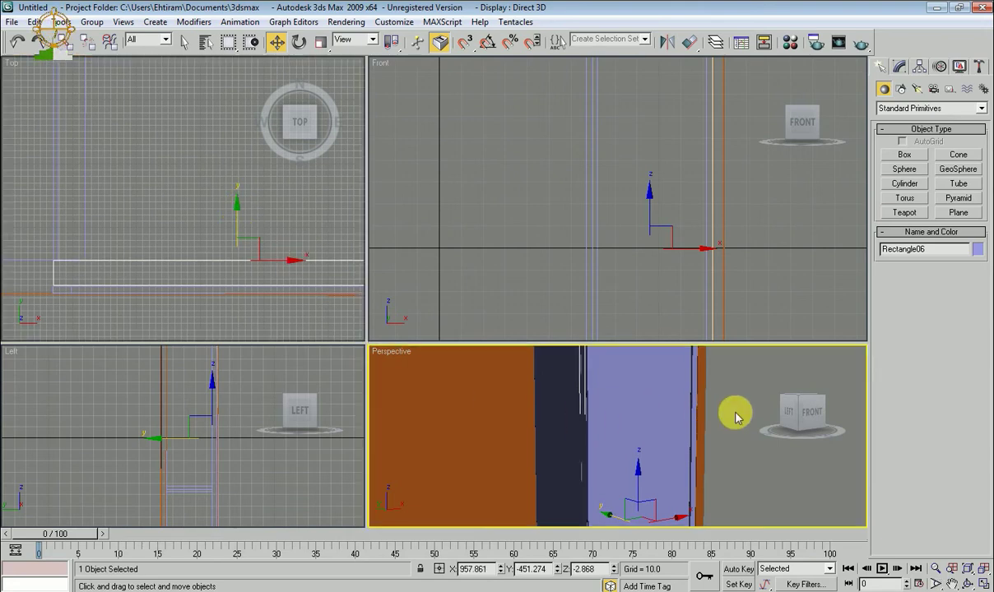
Step: Orbit the Perspective view close to the cabinet front to check the strips' fit
{"action": "middle_click_drag", "start_coordinate": [734, 415], "coordinate": [721, 455], "text": "alt"}
{"action": "left_click", "coordinate": [654, 411]}
{"action": "left_click", "coordinate": [670, 415]}
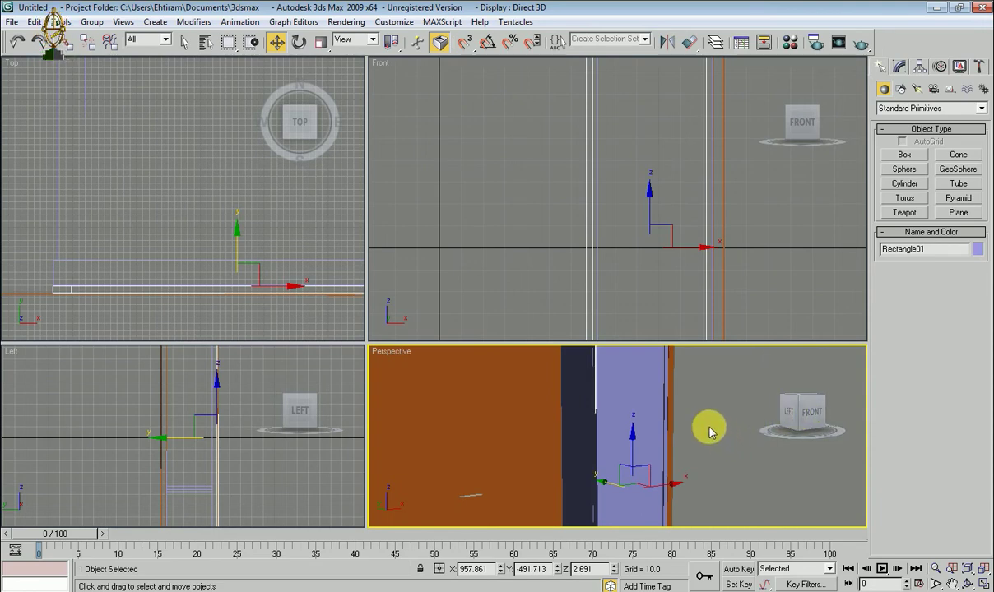
{"action": "middle_click_drag", "start_coordinate": [709, 432], "coordinate": [718, 458], "text": "alt"}
{"action": "mouse_move", "coordinate": [713, 453]}
{"action": "middle_mouse_down", "text": "alt"}
{"action": "mouse_move", "coordinate": [666, 400]}
{"action": "mouse_move", "coordinate": [702, 455]}
{"action": "mouse_move", "coordinate": [685, 425]}
{"action": "mouse_move", "coordinate": [701, 384]}
{"action": "mouse_move", "coordinate": [753, 431]}
{"action": "mouse_move", "coordinate": [738, 413]}
{"action": "middle_mouse_up", "text": "alt"}
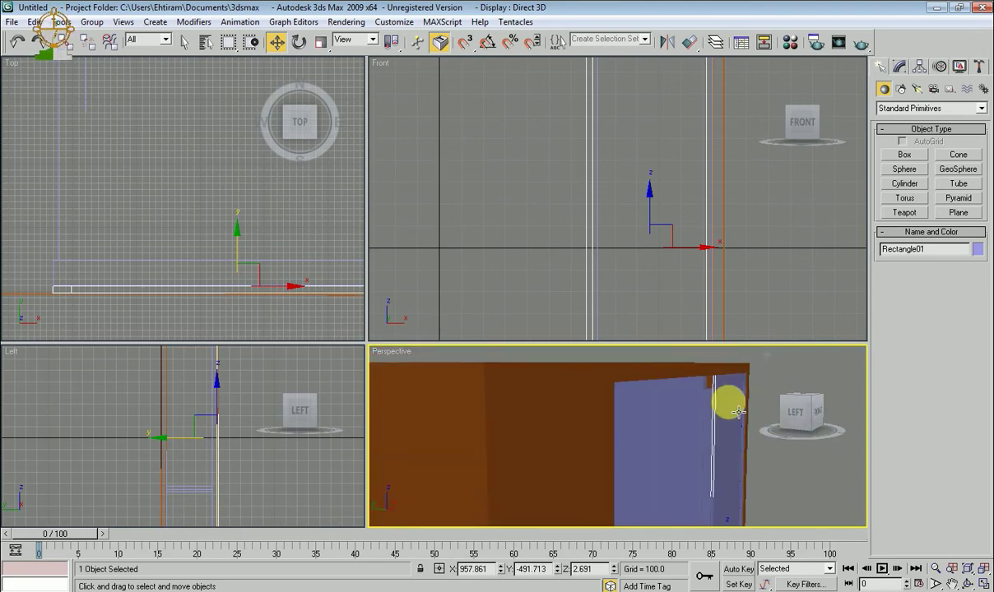
{"action": "left_click", "coordinate": [717, 412]}
{"action": "scroll", "coordinate": [727, 215], "scroll_direction": "down", "scroll_amount": 2}
{"action": "scroll", "coordinate": [730, 214], "scroll_direction": "down", "scroll_amount": 2}
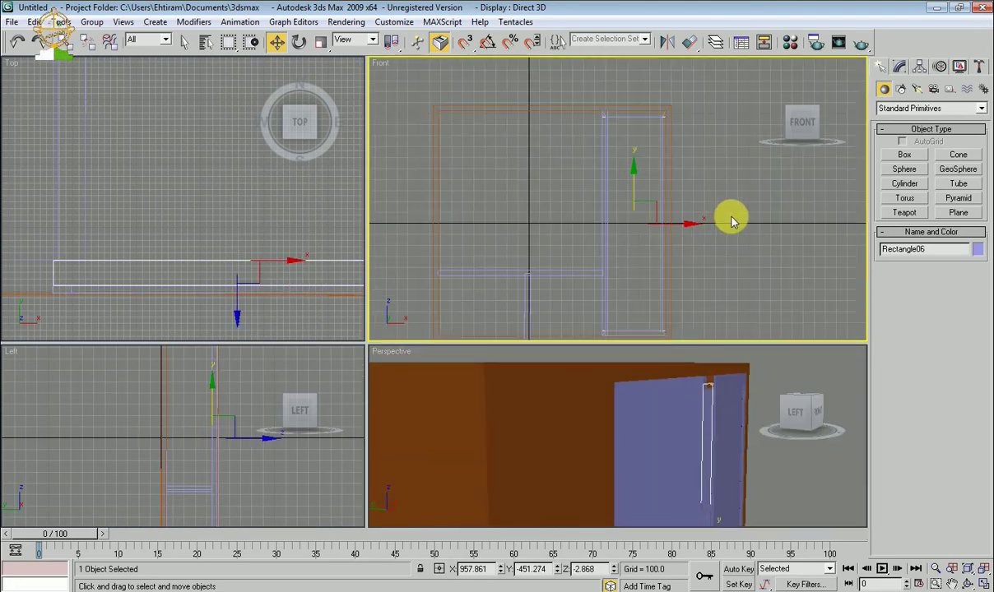
{"action": "scroll", "coordinate": [738, 221], "scroll_direction": "down", "scroll_amount": 1}
{"action": "key", "text": "r"}
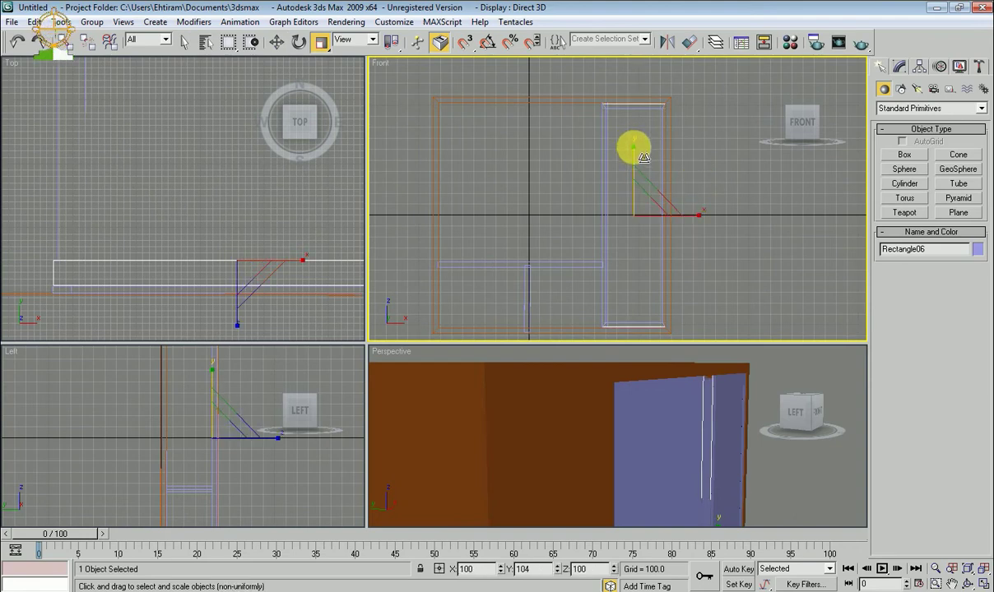
{"action": "mouse_move", "coordinate": [698, 359]}
{"action": "middle_mouse_down", "text": "alt"}
{"action": "mouse_move", "coordinate": [711, 438]}
{"action": "mouse_move", "coordinate": [688, 381]}
{"action": "middle_mouse_up", "text": "alt"}
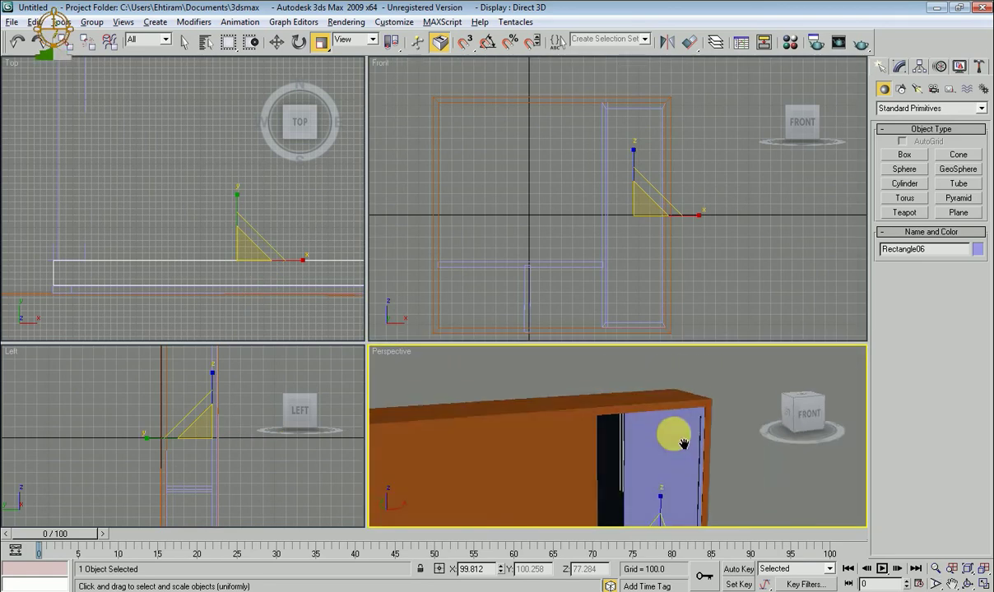
{"action": "scroll", "coordinate": [688, 381], "scroll_direction": "up", "scroll_amount": 2}
{"action": "scroll", "coordinate": [676, 366], "scroll_direction": "up", "scroll_amount": 1}
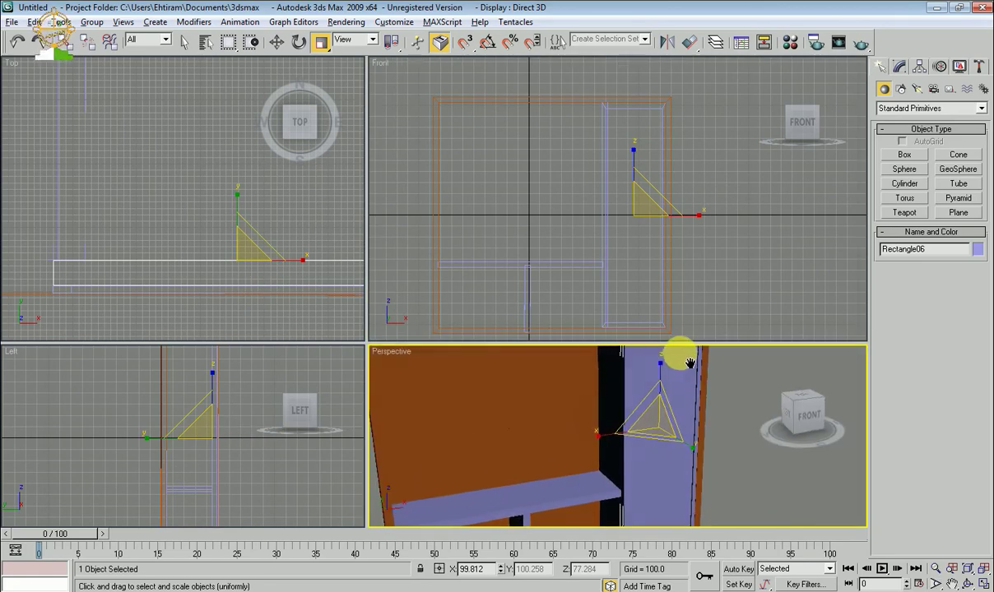
Step: Change the first edge strip, Rectangle06, from purple to orange
{"action": "left_click", "coordinate": [977, 249]}
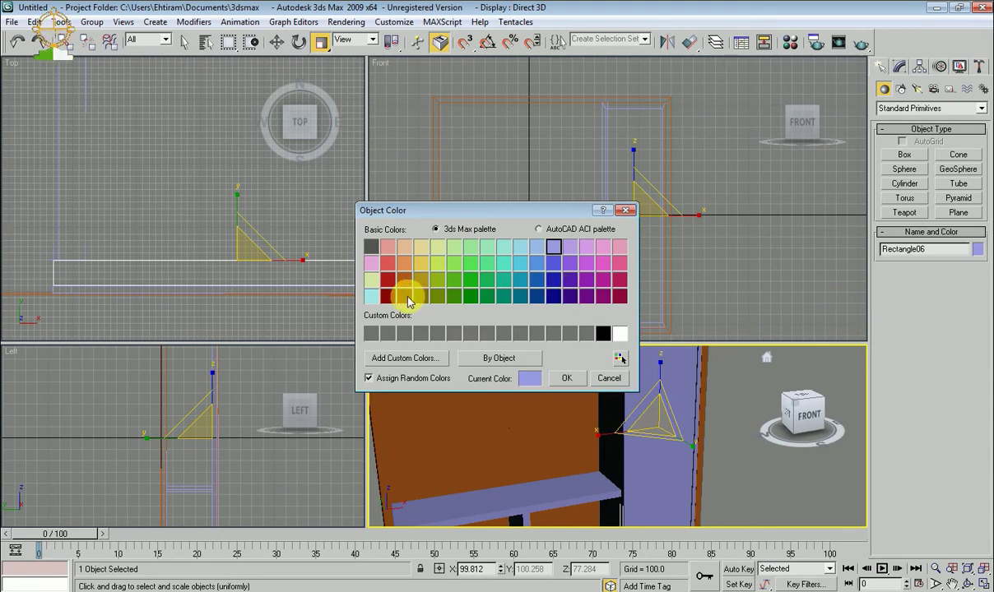
{"action": "left_click", "coordinate": [566, 378]}
{"action": "left_click", "coordinate": [724, 458]}
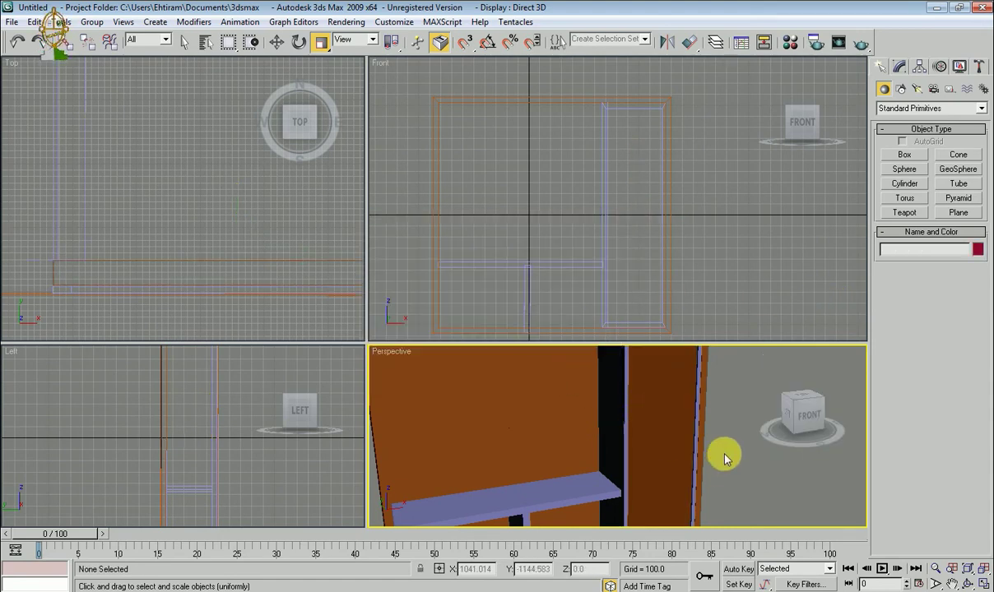
{"action": "mouse_move", "coordinate": [724, 459]}
{"action": "middle_mouse_down", "text": "alt"}
{"action": "mouse_move", "coordinate": [717, 415]}
{"action": "mouse_move", "coordinate": [732, 434]}
{"action": "mouse_move", "coordinate": [658, 428]}
{"action": "mouse_move", "coordinate": [695, 402]}
{"action": "mouse_move", "coordinate": [652, 417]}
{"action": "middle_mouse_up", "text": "alt"}
{"action": "left_click", "coordinate": [632, 407]}
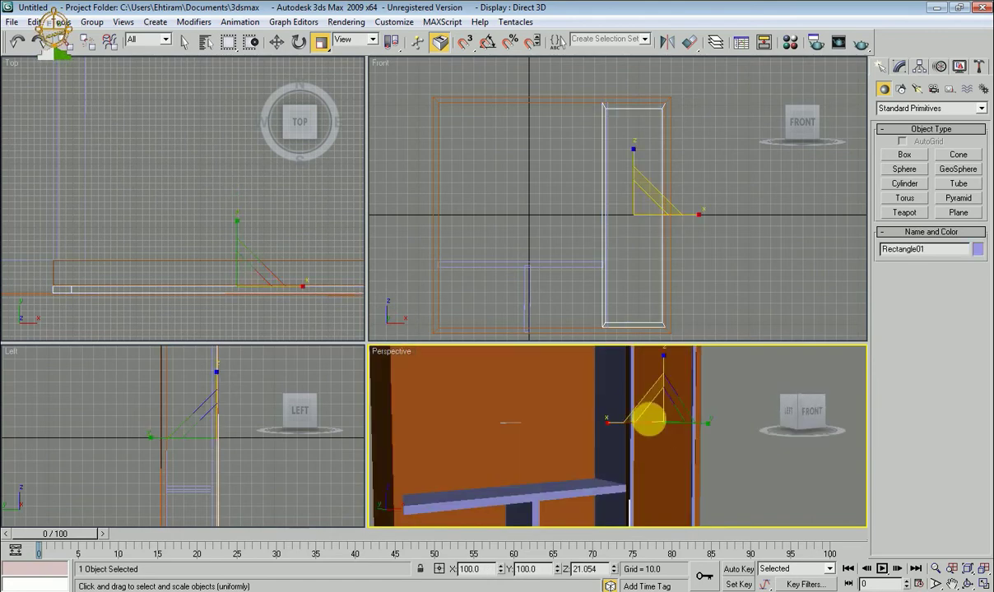
{"action": "left_click", "coordinate": [695, 456]}
{"action": "middle_click_drag", "start_coordinate": [698, 448], "coordinate": [660, 470]}
{"action": "left_click", "coordinate": [705, 436]}
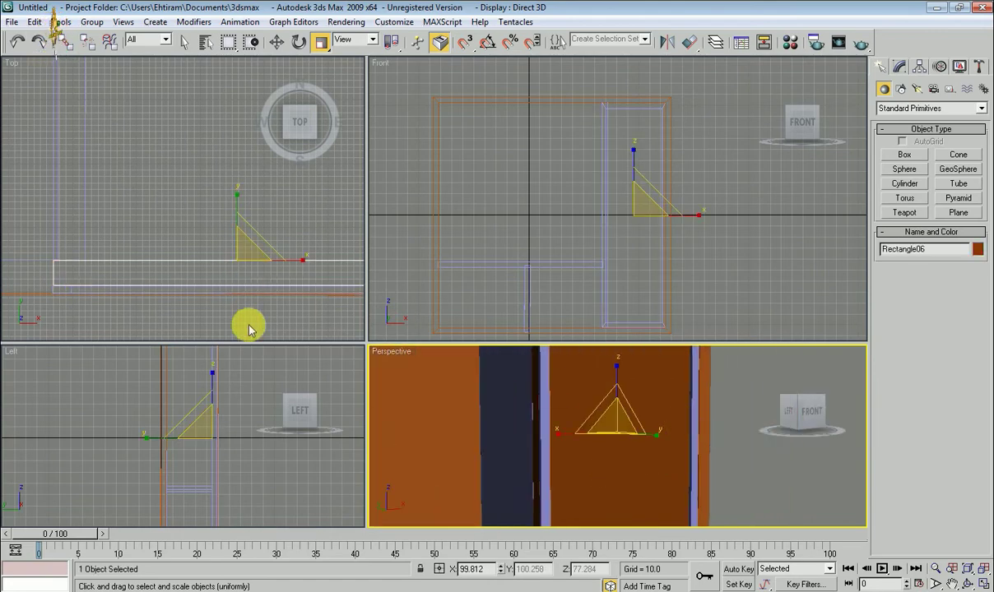
Step: Recolour the remaining purple strip, Rectangle01, orange and view the whole cabinet at an angle
{"action": "left_click", "coordinate": [245, 293]}
{"action": "left_click", "coordinate": [244, 289]}
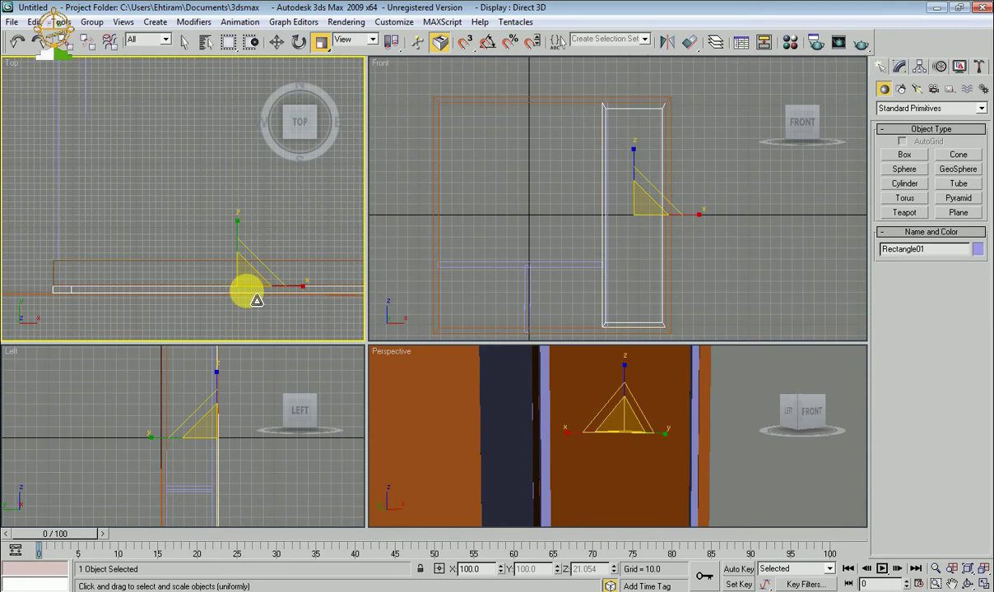
{"action": "left_click", "coordinate": [977, 250]}
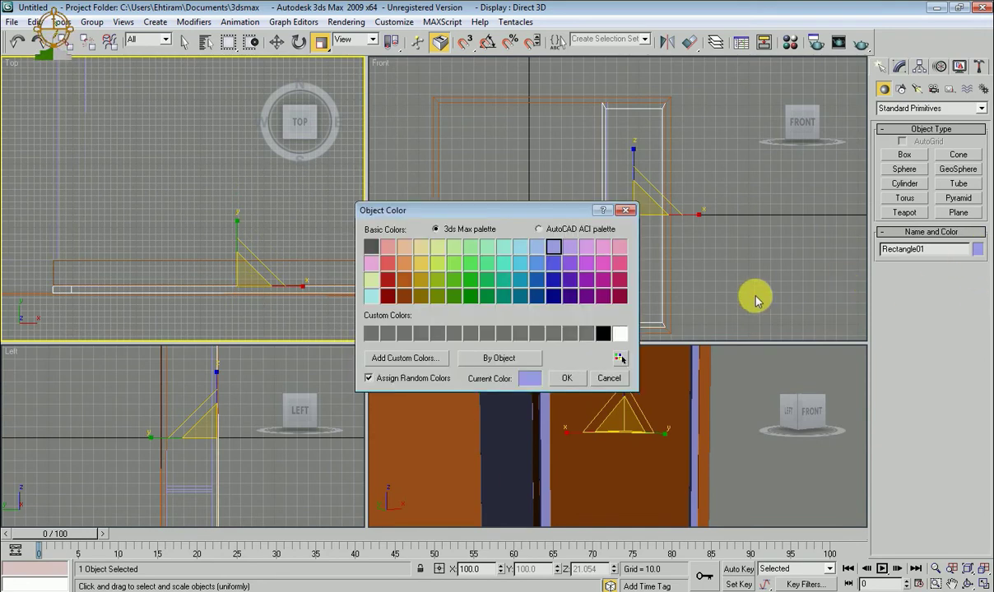
{"action": "left_click", "coordinate": [406, 280]}
{"action": "left_click", "coordinate": [566, 377]}
{"action": "left_click", "coordinate": [681, 414]}
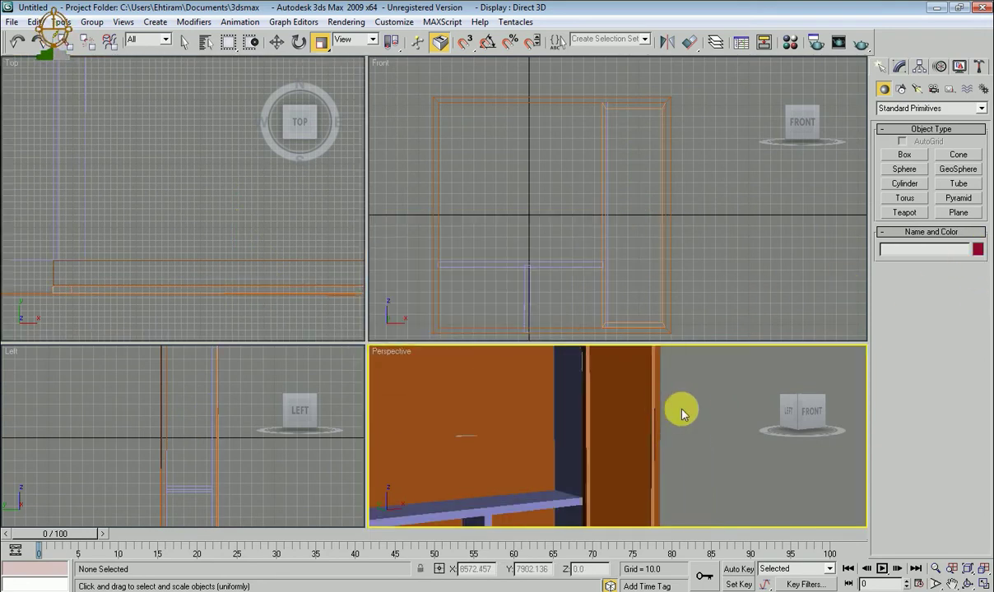
{"action": "scroll", "coordinate": [666, 428], "scroll_direction": "down", "scroll_amount": 5}
{"action": "mouse_move", "coordinate": [643, 448]}
{"action": "middle_mouse_down", "text": "alt"}
{"action": "mouse_move", "coordinate": [627, 434]}
{"action": "mouse_move", "coordinate": [674, 432]}
{"action": "mouse_move", "coordinate": [586, 428]}
{"action": "mouse_move", "coordinate": [539, 450]}
{"action": "mouse_move", "coordinate": [660, 455]}
{"action": "mouse_move", "coordinate": [645, 459]}
{"action": "middle_mouse_up", "text": "alt"}
Step: Render the Perspective view, close the render frame, and zoom in on the shelf from the left-front
{"action": "key", "text": "shift+q"}
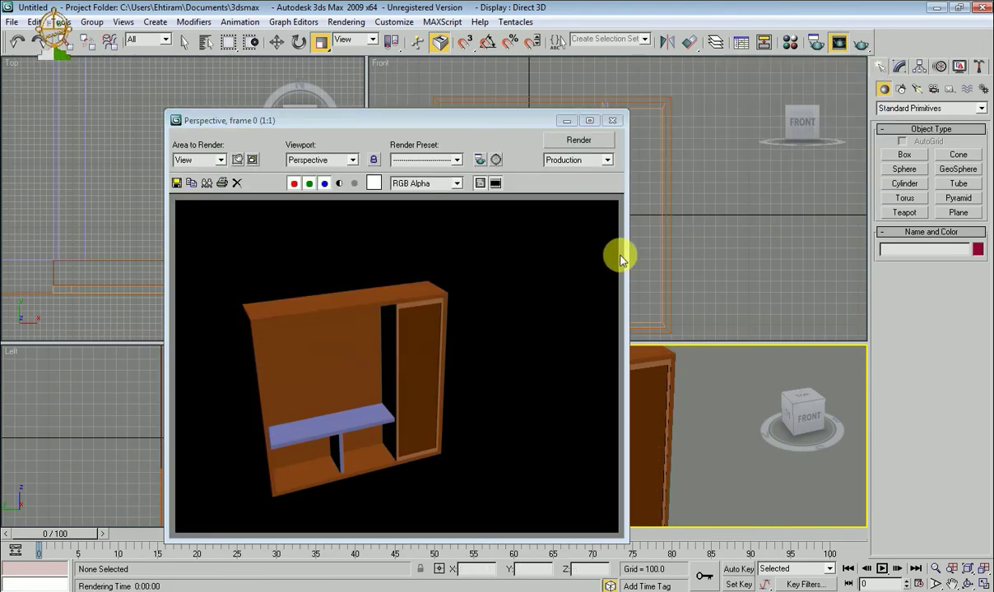
{"action": "left_click", "coordinate": [612, 121]}
{"action": "mouse_move", "coordinate": [615, 351]}
{"action": "middle_mouse_down", "text": "alt"}
{"action": "mouse_move", "coordinate": [628, 339]}
{"action": "mouse_move", "coordinate": [630, 385]}
{"action": "middle_mouse_up", "text": "alt"}
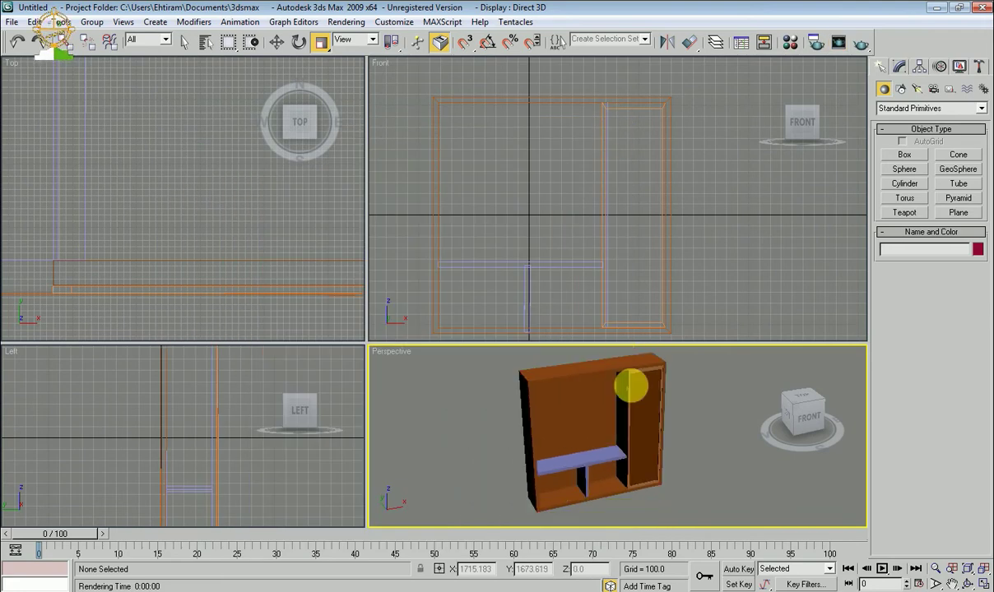
{"action": "scroll", "coordinate": [635, 430], "scroll_direction": "up", "scroll_amount": 3}
{"action": "scroll", "coordinate": [630, 427], "scroll_direction": "up", "scroll_amount": 1}
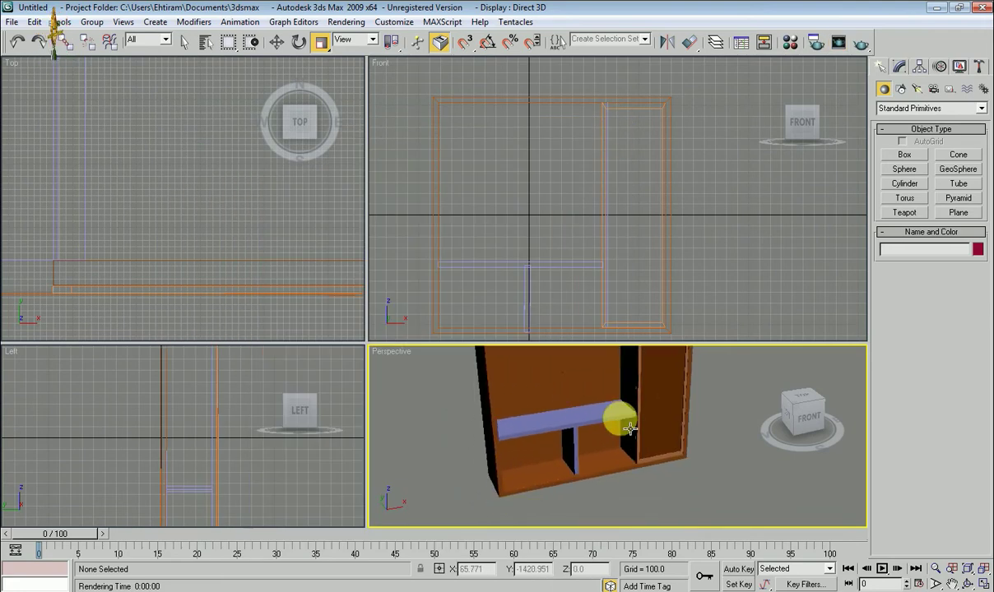
{"action": "mouse_move", "coordinate": [613, 433]}
{"action": "middle_mouse_down", "text": "alt"}
{"action": "mouse_move", "coordinate": [599, 410]}
{"action": "mouse_move", "coordinate": [637, 410]}
{"action": "mouse_move", "coordinate": [598, 417]}
{"action": "middle_mouse_up", "text": "alt"}
{"action": "scroll", "coordinate": [625, 420], "scroll_direction": "up", "scroll_amount": 2}
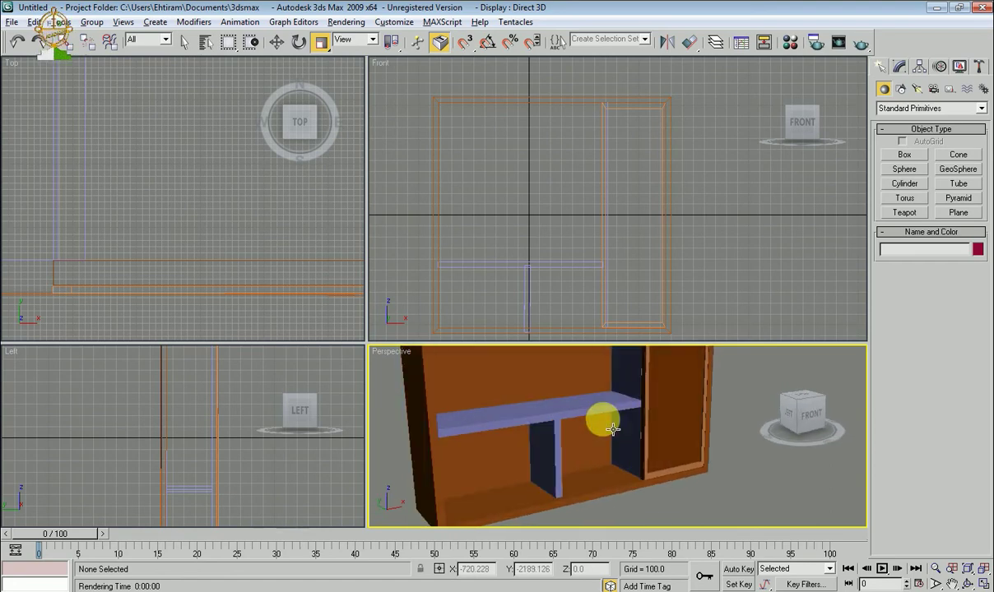
Step: Clone the shelf as a scaled Copy in the Top view
{"action": "left_click", "coordinate": [598, 421]}
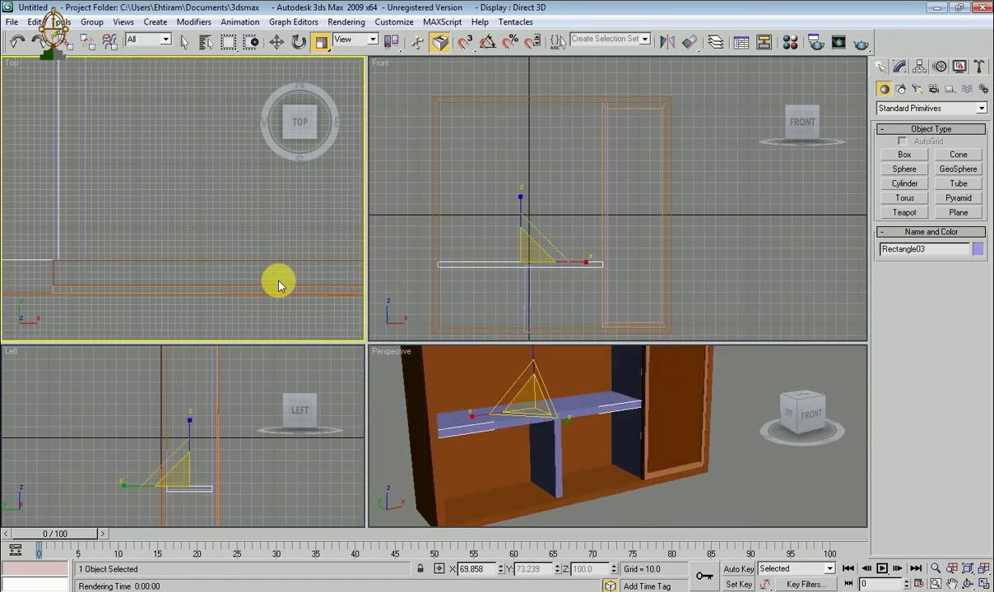
{"action": "scroll", "coordinate": [312, 284], "scroll_direction": "up", "scroll_amount": 3}
{"action": "scroll", "coordinate": [362, 287], "scroll_direction": "up", "scroll_amount": 2}
{"action": "scroll", "coordinate": [329, 301], "scroll_direction": "down", "scroll_amount": 1}
{"action": "scroll", "coordinate": [264, 271], "scroll_direction": "down", "scroll_amount": 1}
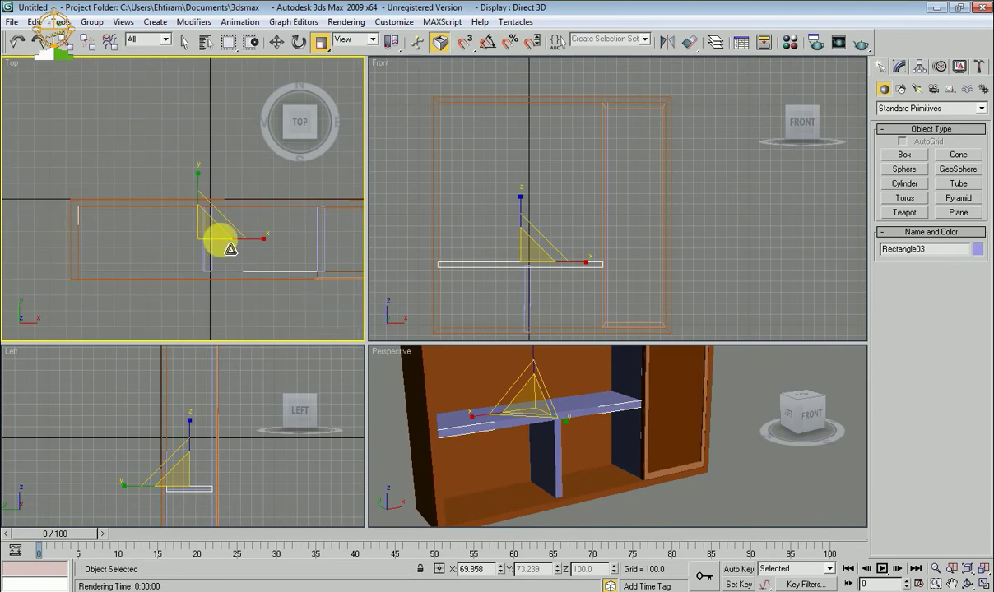
{"action": "left_click_drag", "start_coordinate": [206, 184], "coordinate": [196, 278], "text": "shift"}
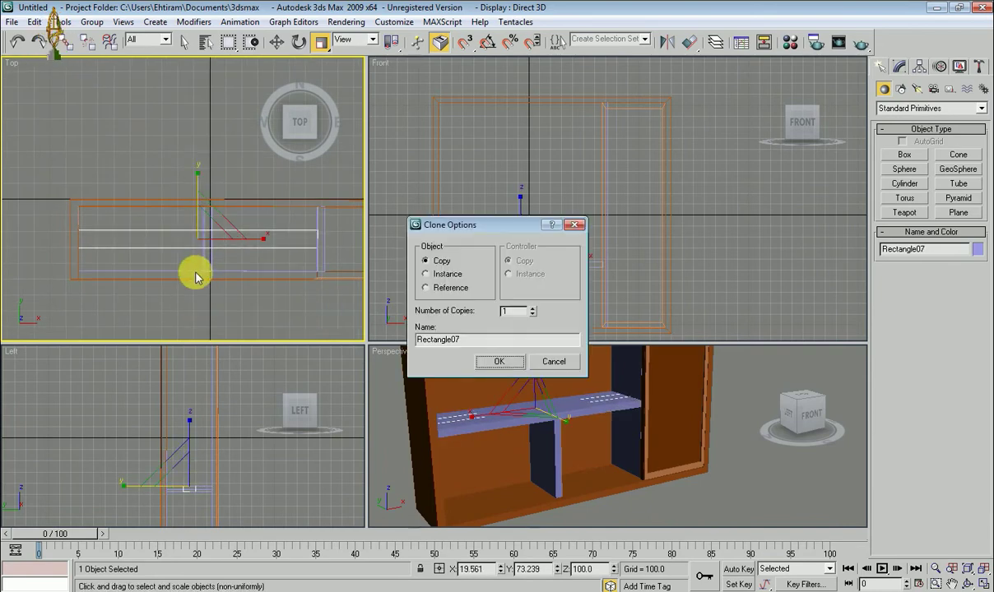
{"action": "left_click", "coordinate": [509, 362]}
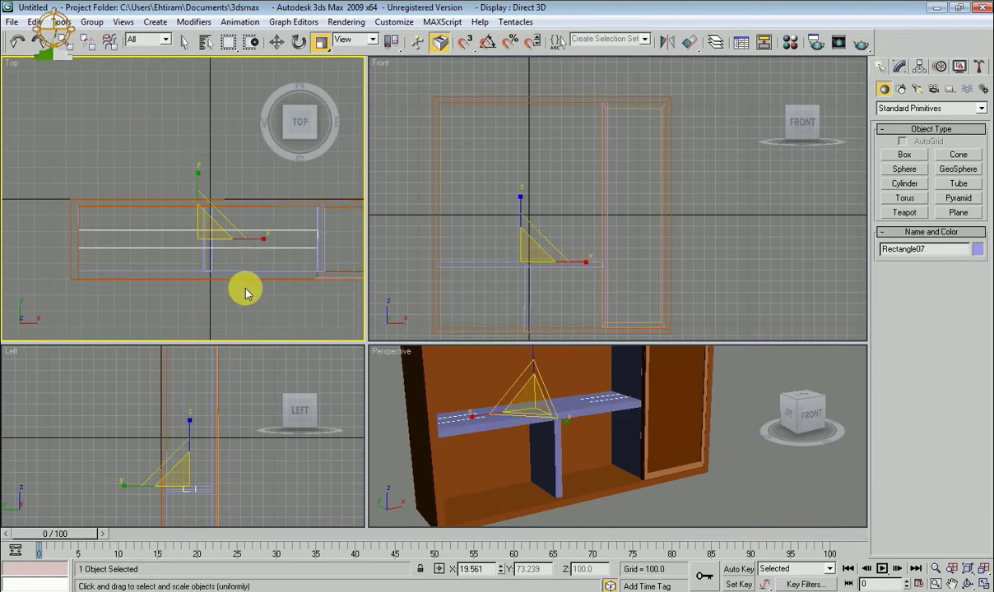
Step: Squash the copy into a thin strip along Y and move it to the shelf's front edge
{"action": "scroll", "coordinate": [244, 284], "scroll_direction": "up", "scroll_amount": 2}
{"action": "left_click_drag", "start_coordinate": [220, 212], "coordinate": [215, 271]}
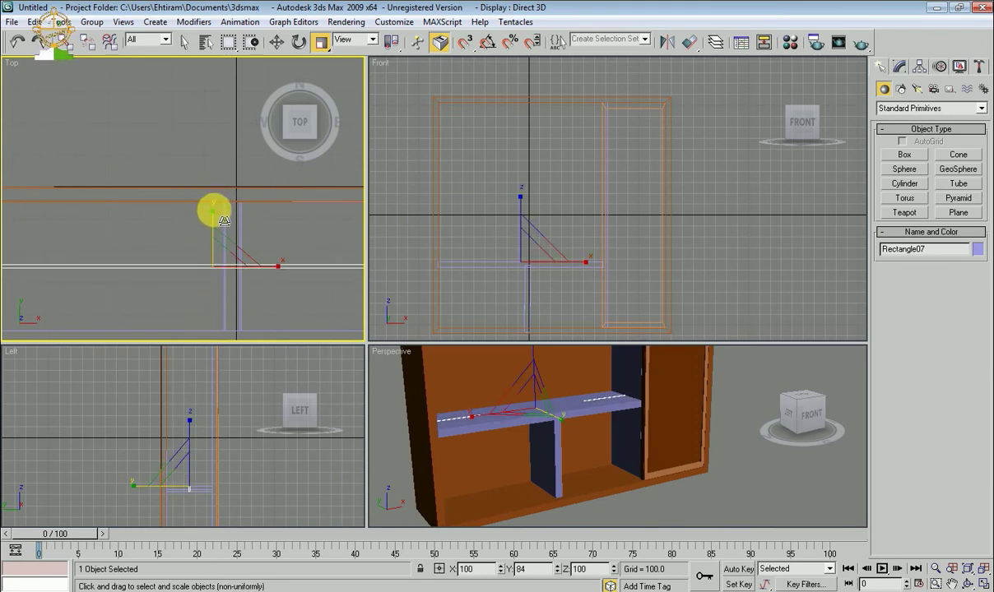
{"action": "left_click_drag", "start_coordinate": [227, 213], "coordinate": [236, 289]}
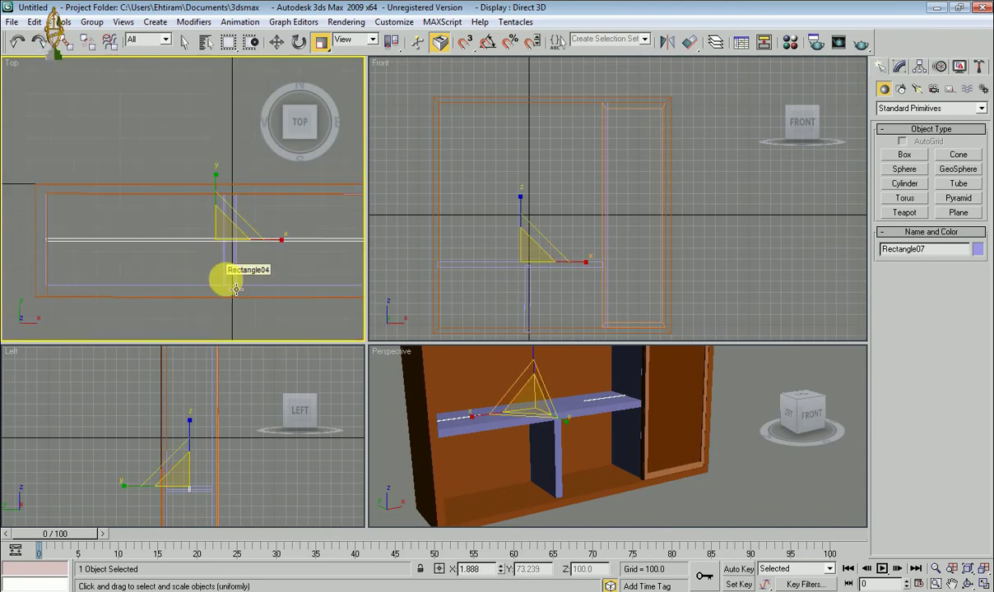
{"action": "mouse_move", "coordinate": [236, 289]}
{"action": "middle_mouse_down"}
{"action": "mouse_move", "coordinate": [251, 262]}
{"action": "mouse_move", "coordinate": [246, 275]}
{"action": "middle_mouse_up"}
{"action": "key", "text": "w"}
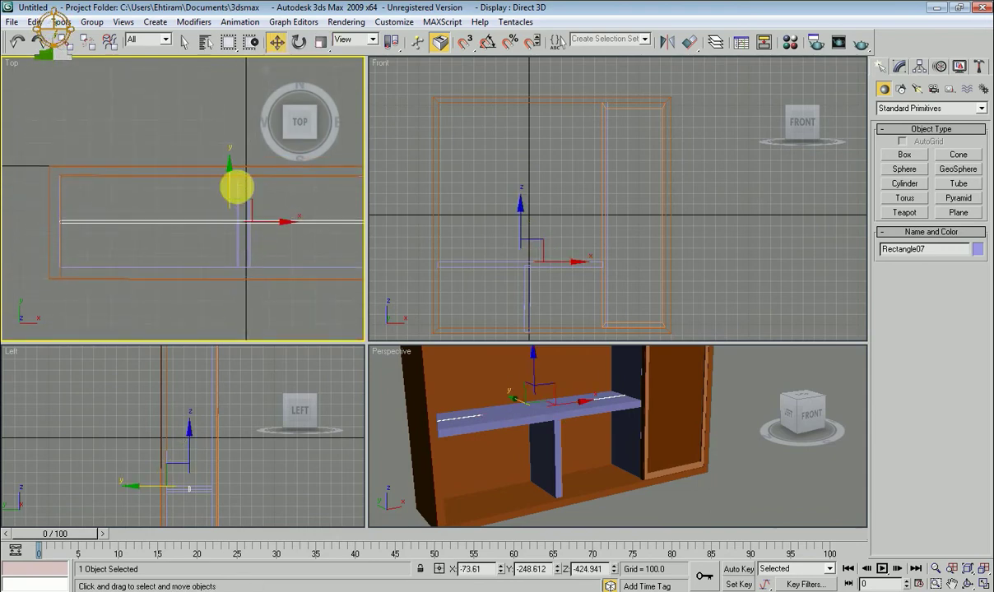
{"action": "left_click_drag", "start_coordinate": [239, 184], "coordinate": [234, 231]}
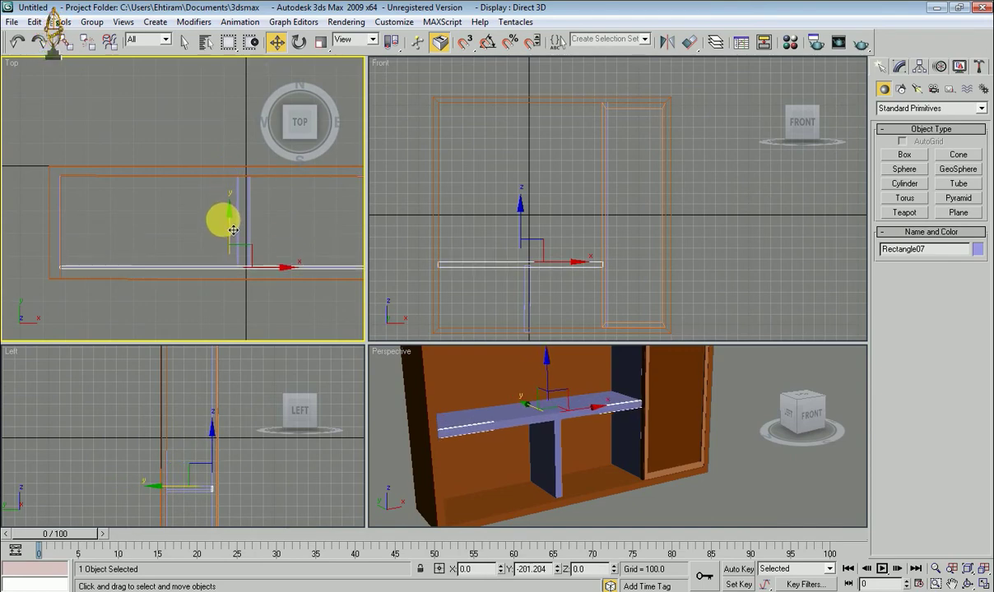
Step: Zoom the Perspective view in on the shelf and its new edge strip
{"action": "left_click", "coordinate": [539, 395]}
{"action": "scroll", "coordinate": [565, 399], "scroll_direction": "up", "scroll_amount": 5}
{"action": "scroll", "coordinate": [460, 282], "scroll_direction": "up", "scroll_amount": 3}
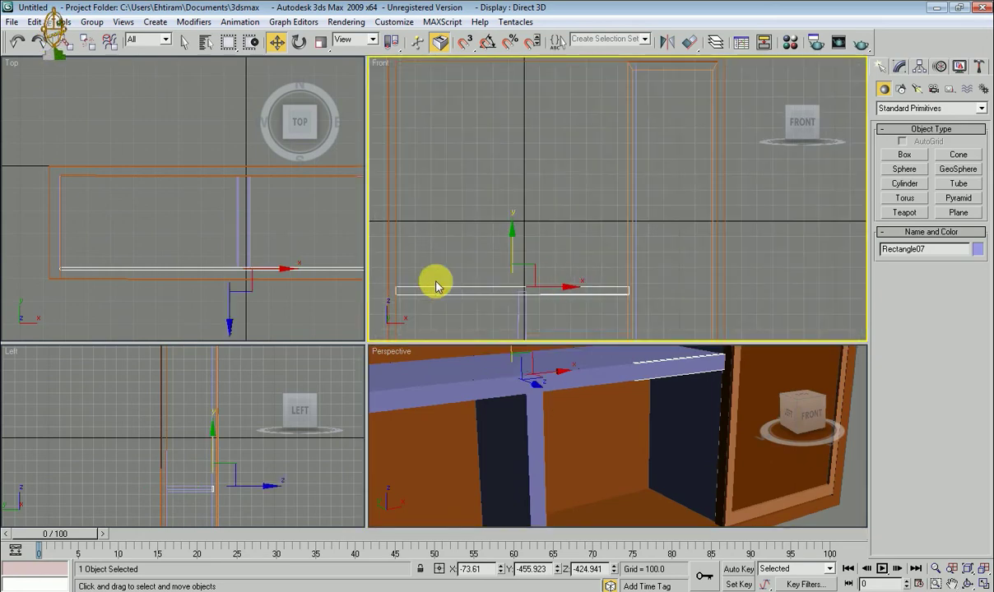
{"action": "scroll", "coordinate": [263, 288], "scroll_direction": "up", "scroll_amount": 5}
{"action": "scroll", "coordinate": [237, 305], "scroll_direction": "up", "scroll_amount": 3}
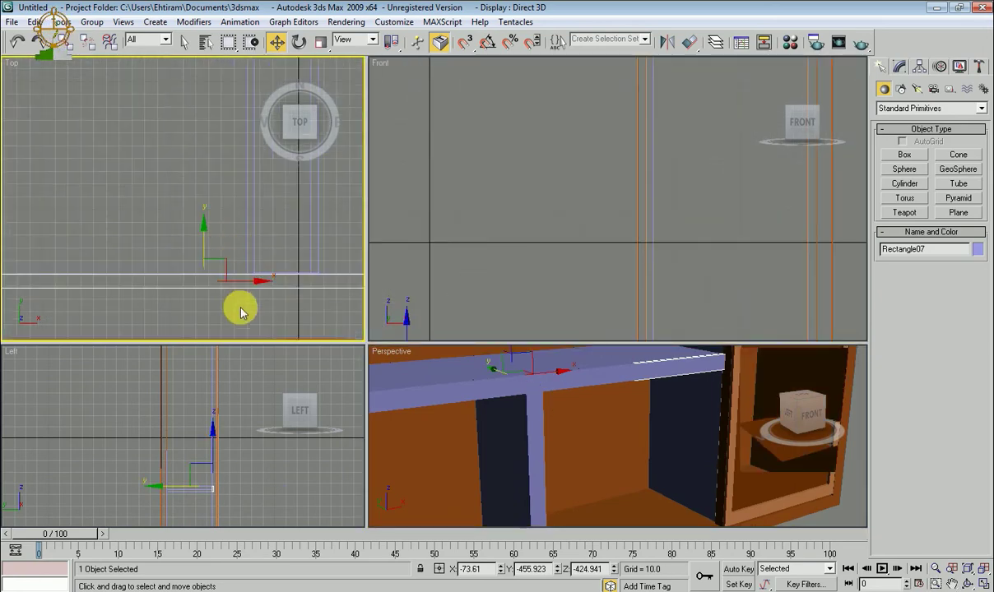
{"action": "scroll", "coordinate": [237, 297], "scroll_direction": "up", "scroll_amount": 2}
{"action": "scroll", "coordinate": [251, 201], "scroll_direction": "up", "scroll_amount": 2}
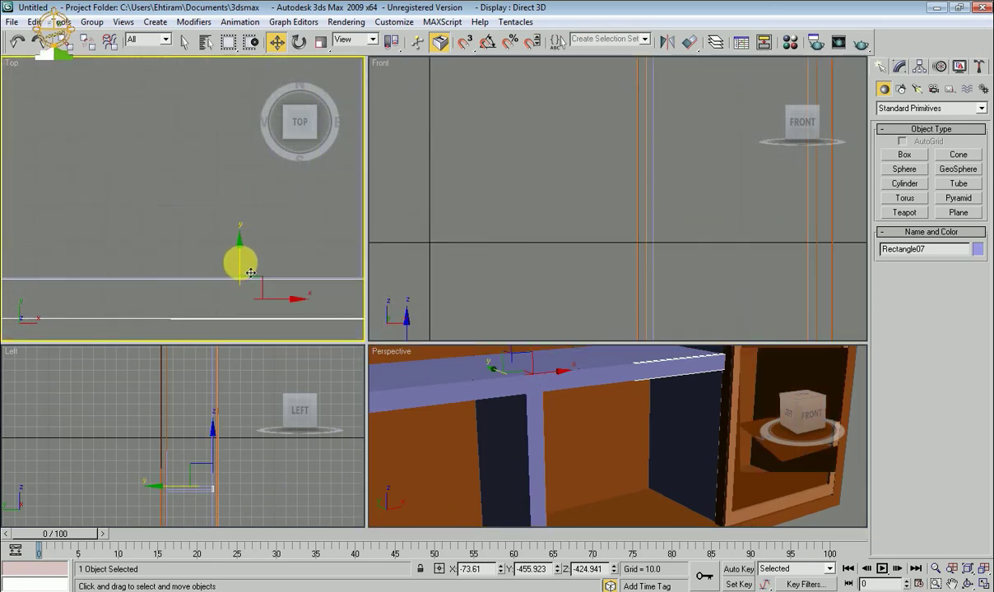
Step: Colour the new edge strip orange
{"action": "left_click", "coordinate": [539, 417]}
{"action": "scroll", "coordinate": [573, 409], "scroll_direction": "down", "scroll_amount": 3}
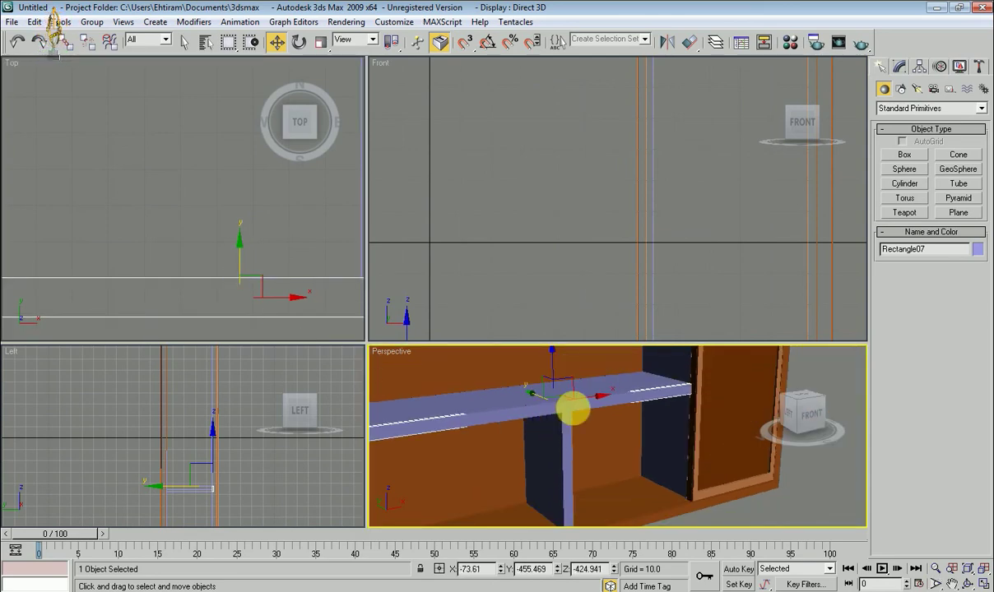
{"action": "scroll", "coordinate": [574, 409], "scroll_direction": "down", "scroll_amount": 2}
{"action": "left_click", "coordinate": [977, 249]}
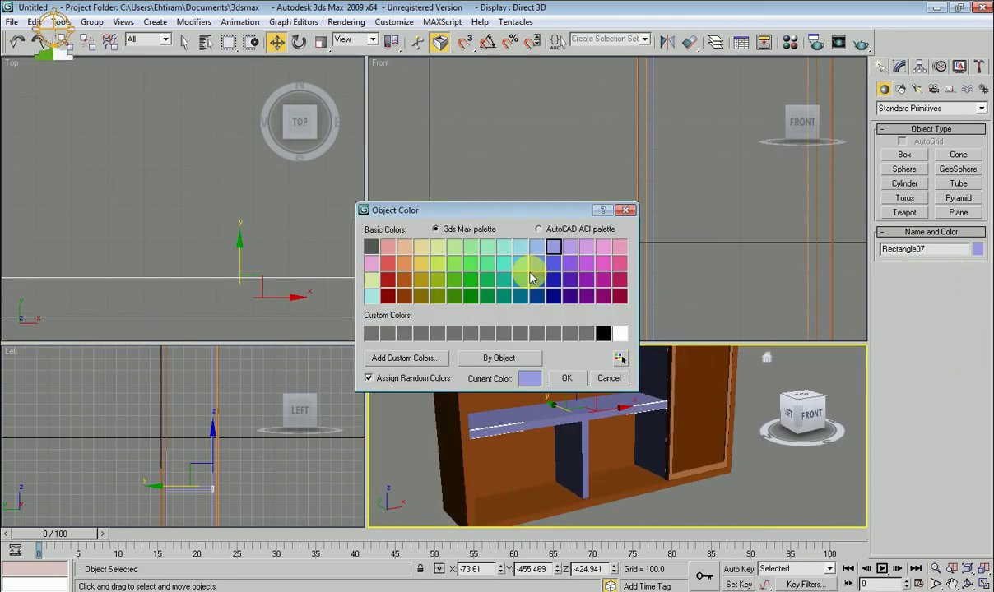
{"action": "left_click", "coordinate": [566, 379]}
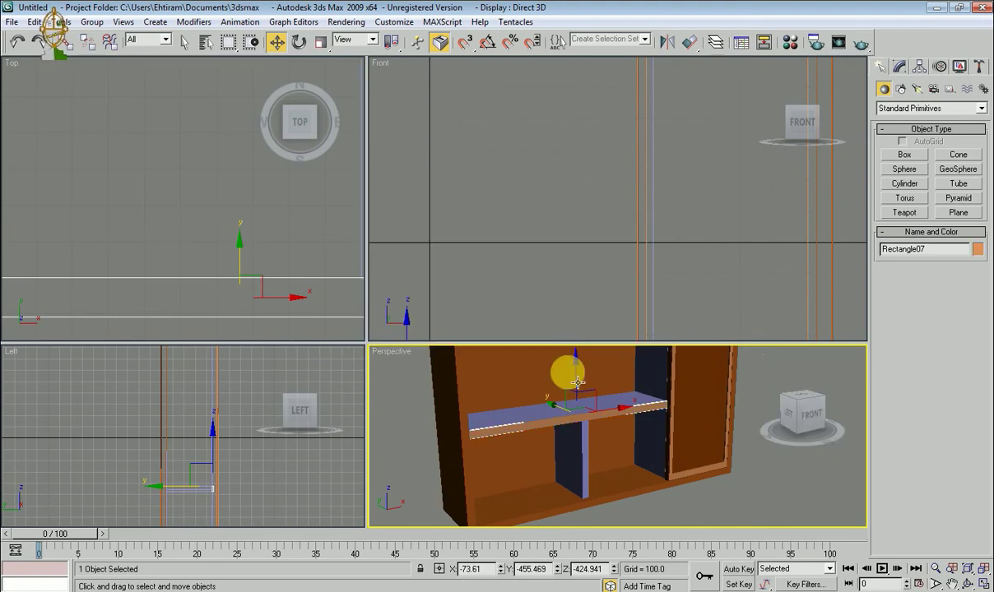
{"action": "left_click", "coordinate": [665, 514]}
Step: Select the two panels and the shelf together
{"action": "mouse_move", "coordinate": [659, 492]}
{"action": "middle_mouse_down", "text": "alt"}
{"action": "mouse_move", "coordinate": [676, 447]}
{"action": "mouse_move", "coordinate": [683, 454]}
{"action": "middle_mouse_up", "text": "alt"}
{"action": "left_click", "coordinate": [676, 447]}
{"action": "scroll", "coordinate": [675, 370], "scroll_direction": "up", "scroll_amount": 2}
{"action": "scroll", "coordinate": [687, 382], "scroll_direction": "up", "scroll_amount": 1}
{"action": "scroll", "coordinate": [688, 434], "scroll_direction": "up", "scroll_amount": 2}
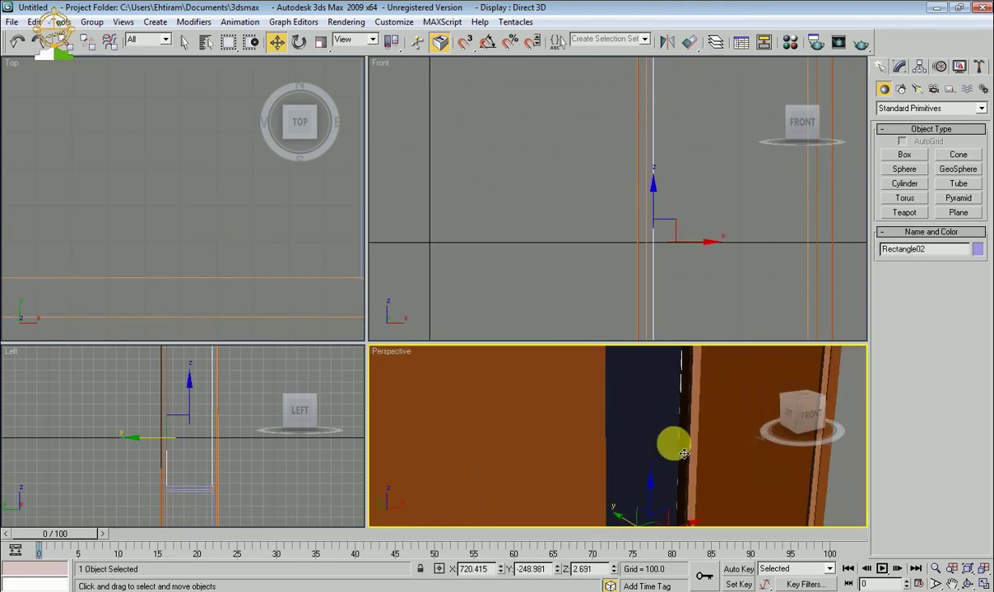
{"action": "left_click", "coordinate": [687, 424]}
{"action": "left_click", "coordinate": [681, 426]}
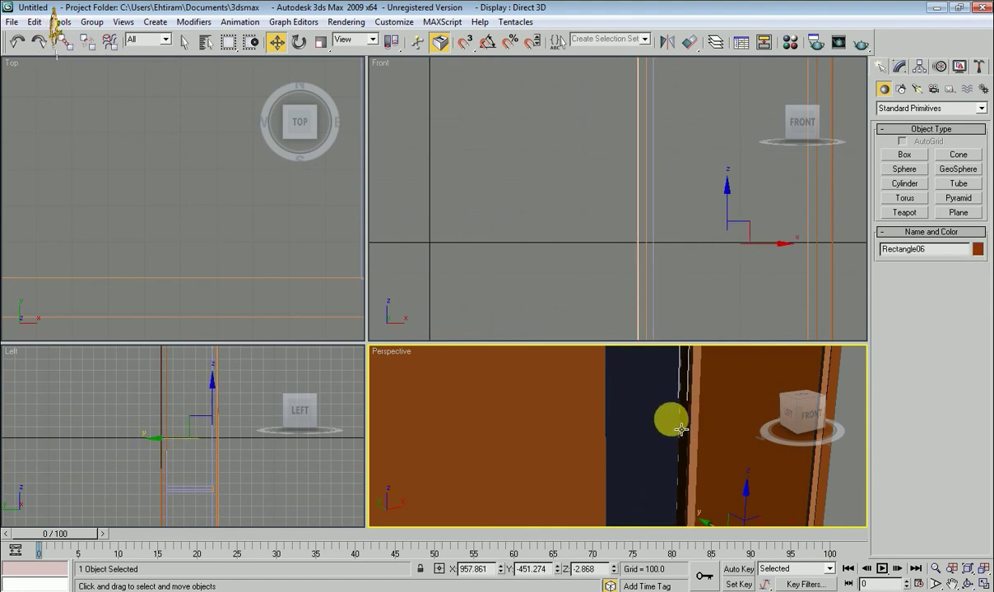
{"action": "left_click", "coordinate": [670, 427], "text": "ctrl"}
{"action": "mouse_move", "coordinate": [670, 427]}
{"action": "middle_mouse_down", "text": "alt"}
{"action": "mouse_move", "coordinate": [660, 515]}
{"action": "mouse_move", "coordinate": [681, 408]}
{"action": "middle_mouse_up", "text": "alt"}
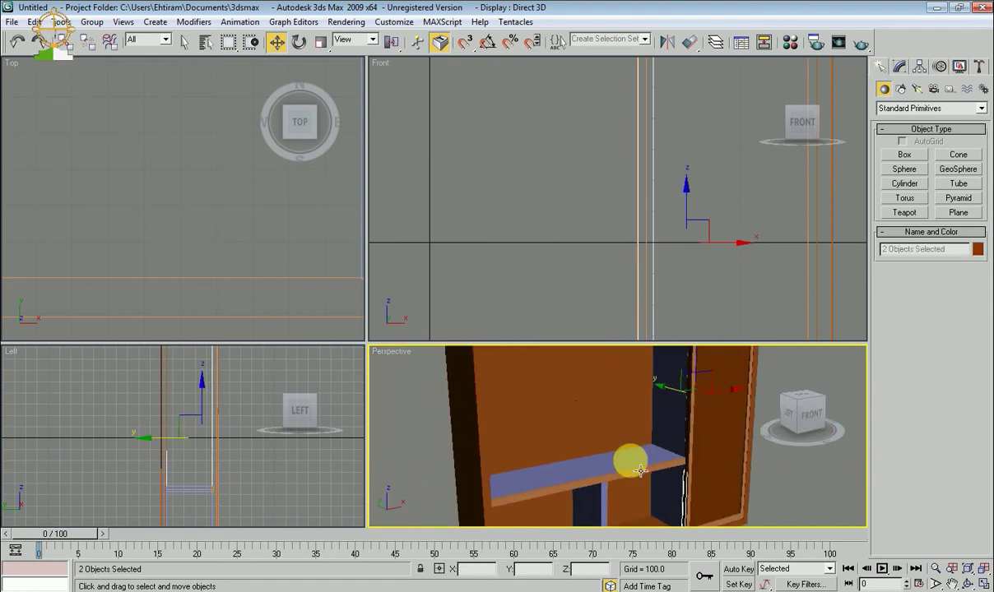
{"action": "left_click", "coordinate": [627, 461], "text": "ctrl"}
Step: Give the selected shelf and panels a light cream colour
{"action": "left_click", "coordinate": [976, 249]}
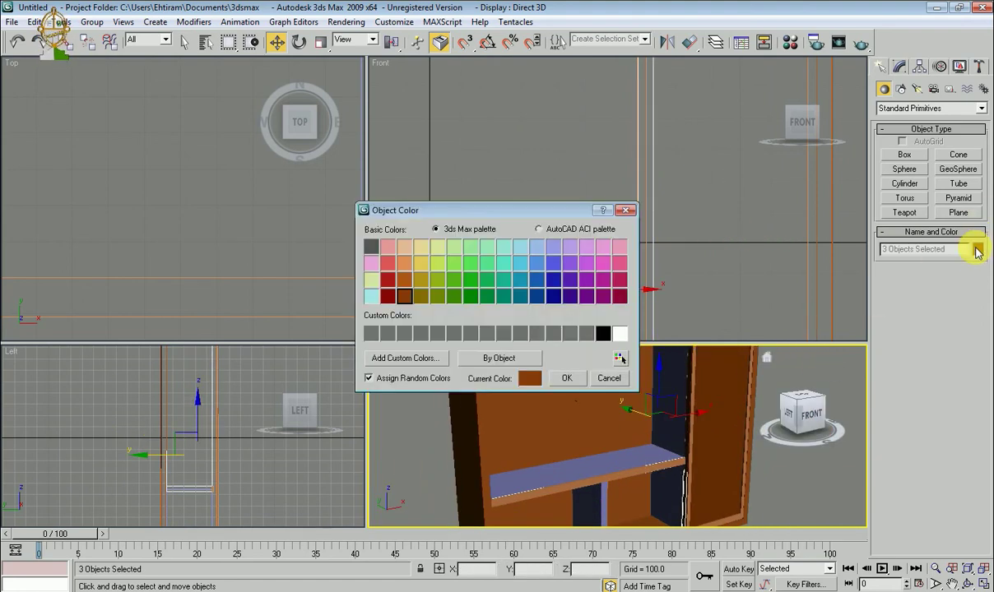
{"action": "left_click", "coordinate": [419, 247]}
{"action": "left_click", "coordinate": [566, 377]}
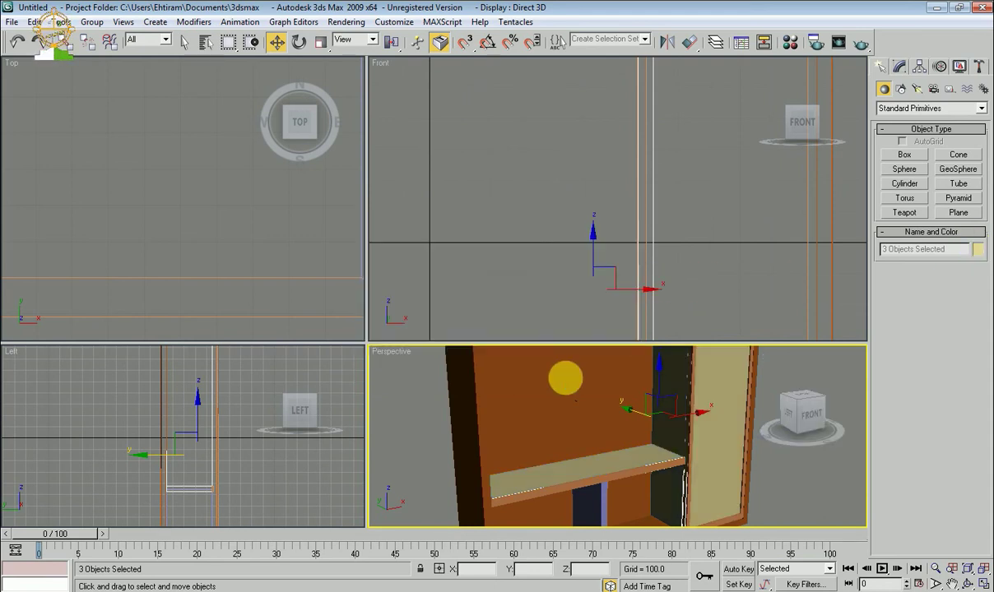
{"action": "scroll", "coordinate": [580, 377], "scroll_direction": "down", "scroll_amount": 2}
{"action": "left_click", "coordinate": [743, 444]}
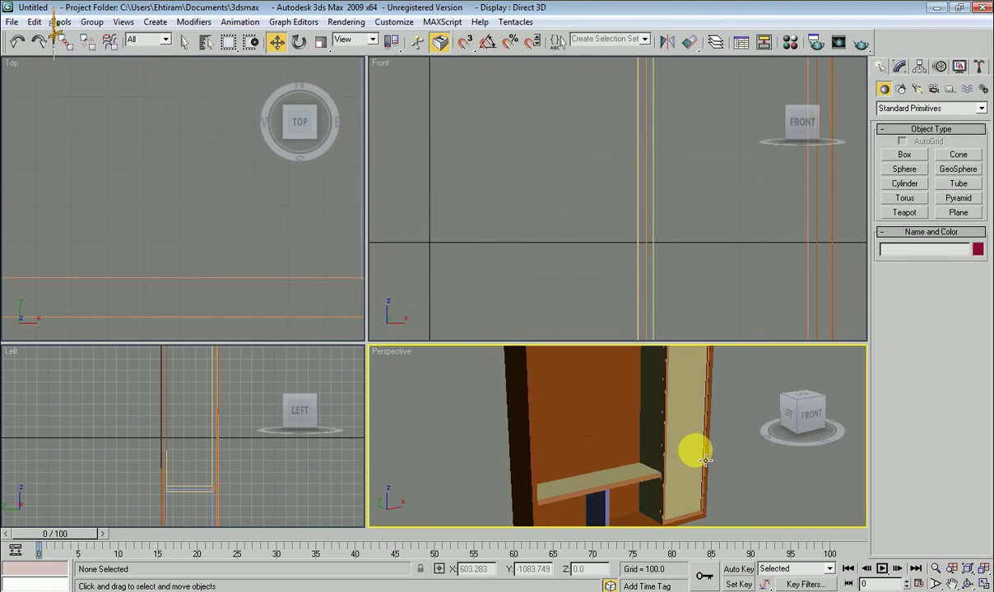
Step: Resize the four viewports and clear the current selection
{"action": "left_click", "coordinate": [705, 461]}
{"action": "key", "text": "r"}
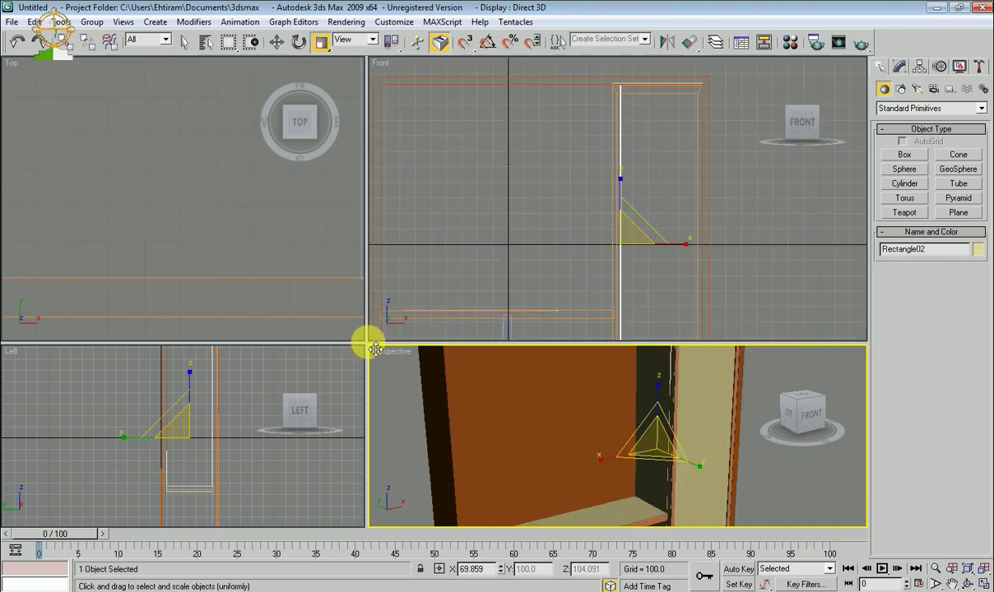
{"action": "mouse_move", "coordinate": [374, 350]}
{"action": "left_mouse_down"}
{"action": "mouse_move", "coordinate": [371, 337]}
{"action": "mouse_move", "coordinate": [260, 268]}
{"action": "left_mouse_up"}
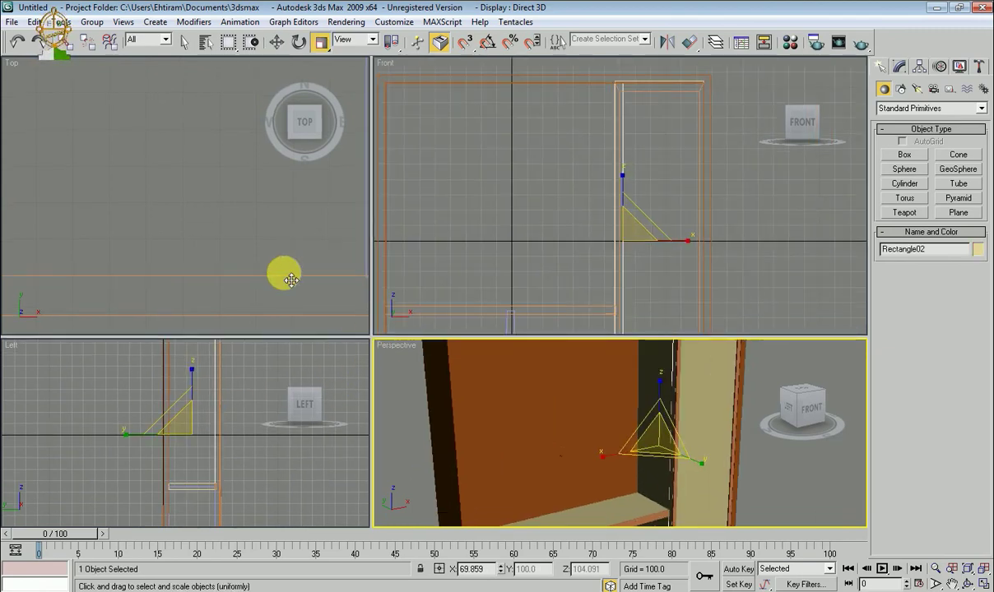
{"action": "scroll", "coordinate": [506, 354], "scroll_direction": "down", "scroll_amount": 5}
{"action": "left_click", "coordinate": [685, 392]}
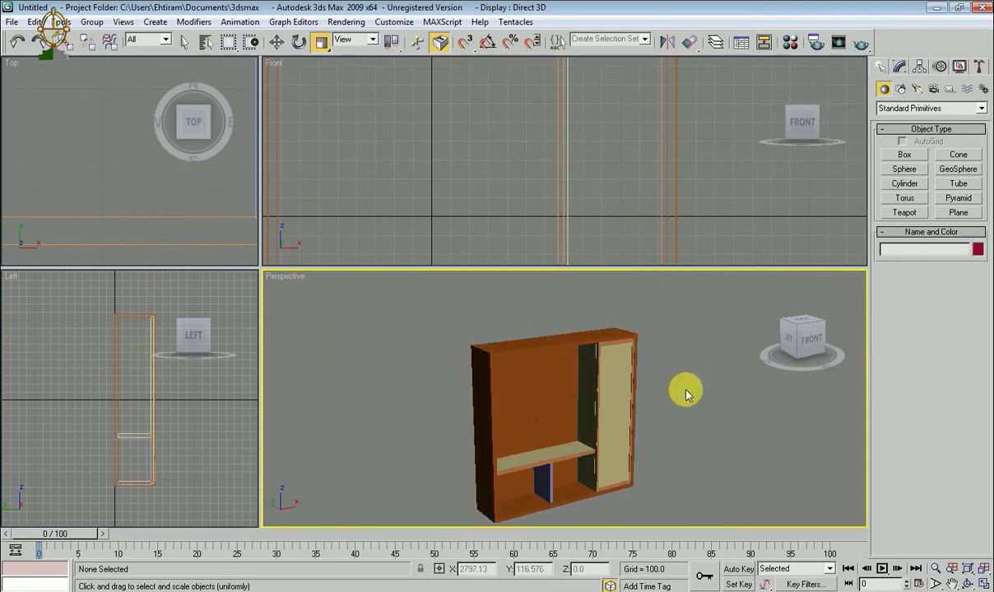
{"action": "scroll", "coordinate": [614, 412], "scroll_direction": "up", "scroll_amount": 5}
{"action": "scroll", "coordinate": [605, 405], "scroll_direction": "up", "scroll_amount": 2}
Step: Colour the support Rectangle04 under the shelf pale cream
{"action": "left_click", "coordinate": [584, 439]}
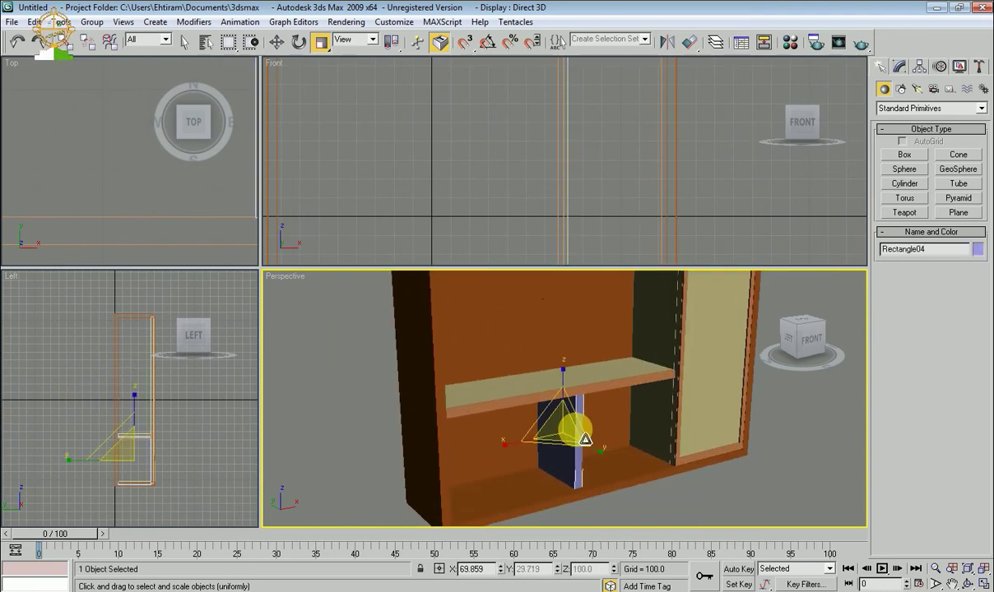
{"action": "left_click", "coordinate": [976, 250]}
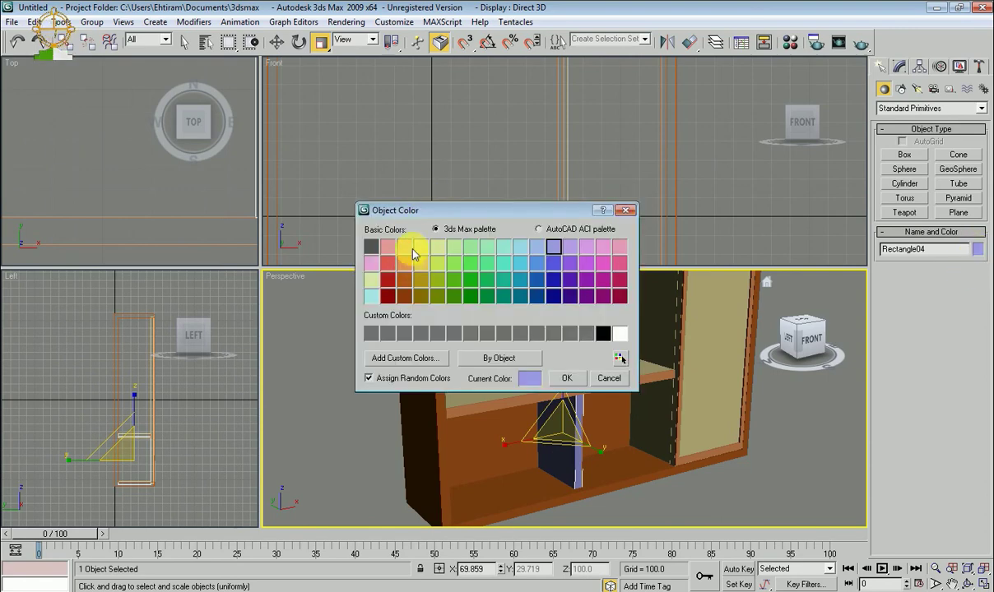
{"action": "left_click", "coordinate": [413, 252]}
{"action": "left_click", "coordinate": [563, 377]}
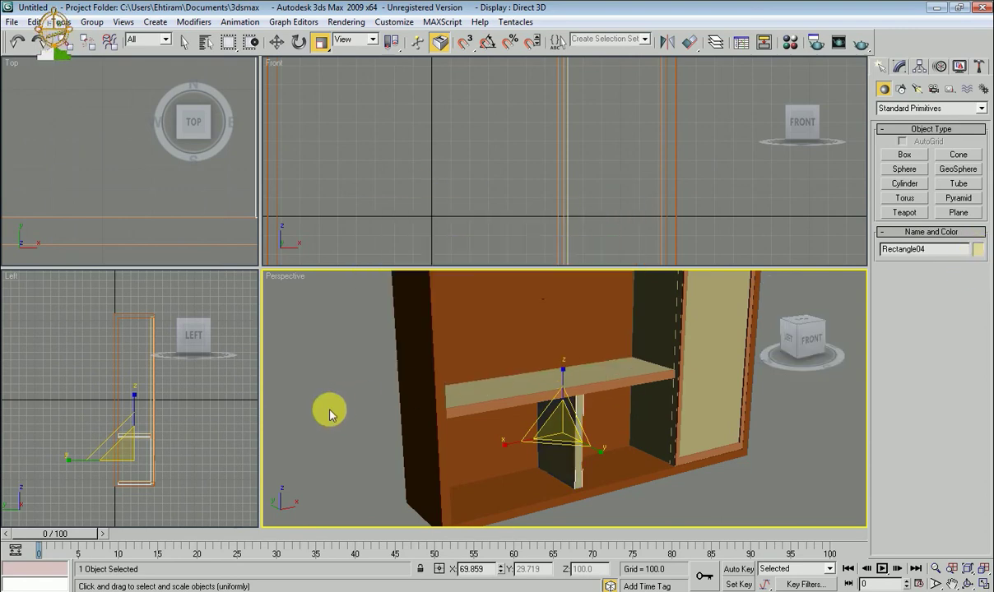
{"action": "middle_click_drag", "start_coordinate": [329, 413], "coordinate": [371, 359]}
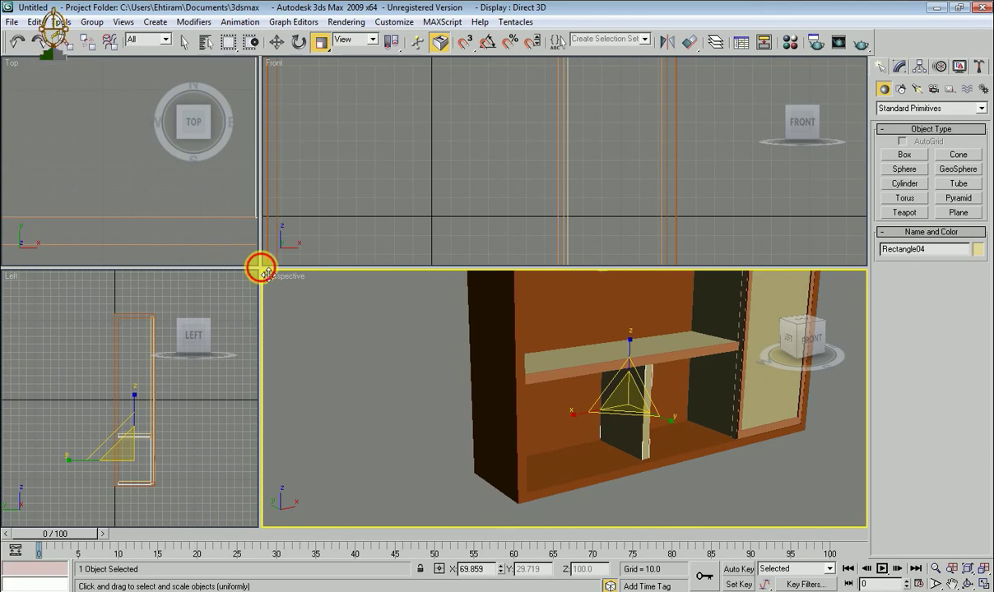
{"action": "left_click_drag", "start_coordinate": [265, 269], "coordinate": [554, 243]}
{"action": "scroll", "coordinate": [329, 395], "scroll_direction": "up", "scroll_amount": 3}
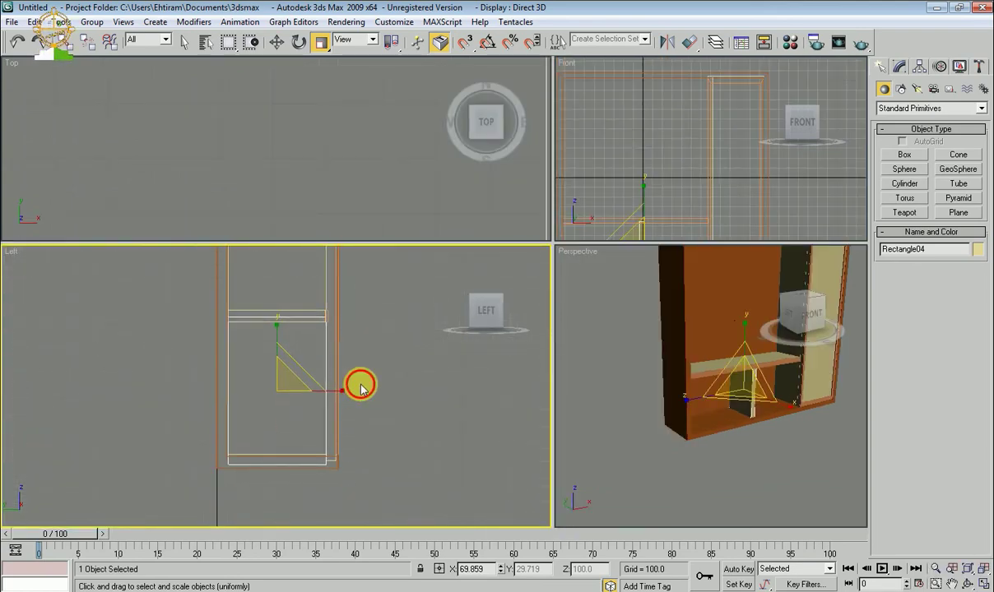
Step: Shift-scale clone the Rectangle04 divider as a copy named Rectangle08
{"action": "left_click_drag", "start_coordinate": [361, 388], "coordinate": [342, 390]}
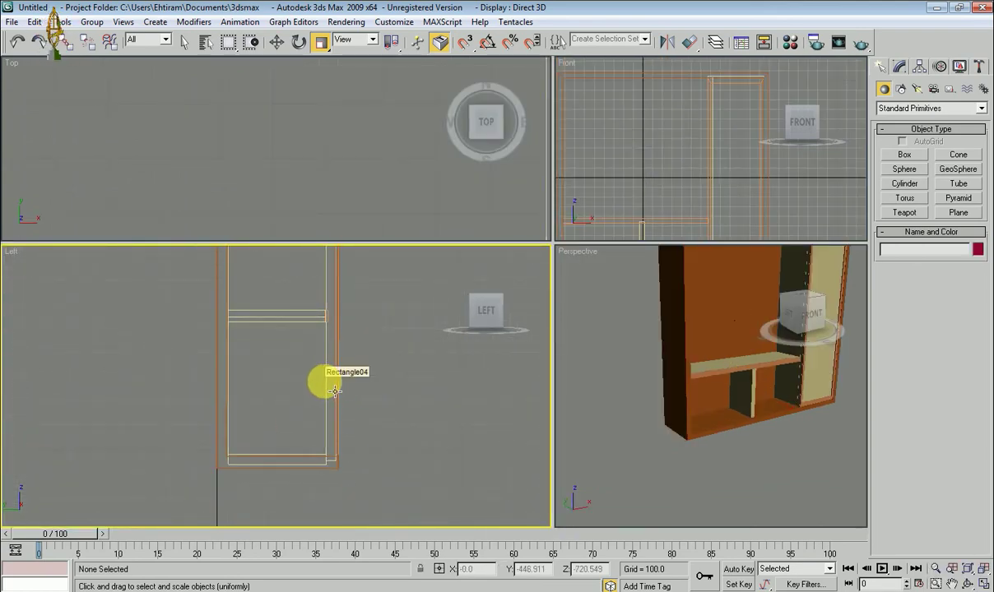
{"action": "scroll", "coordinate": [335, 390], "scroll_direction": "up", "scroll_amount": 2}
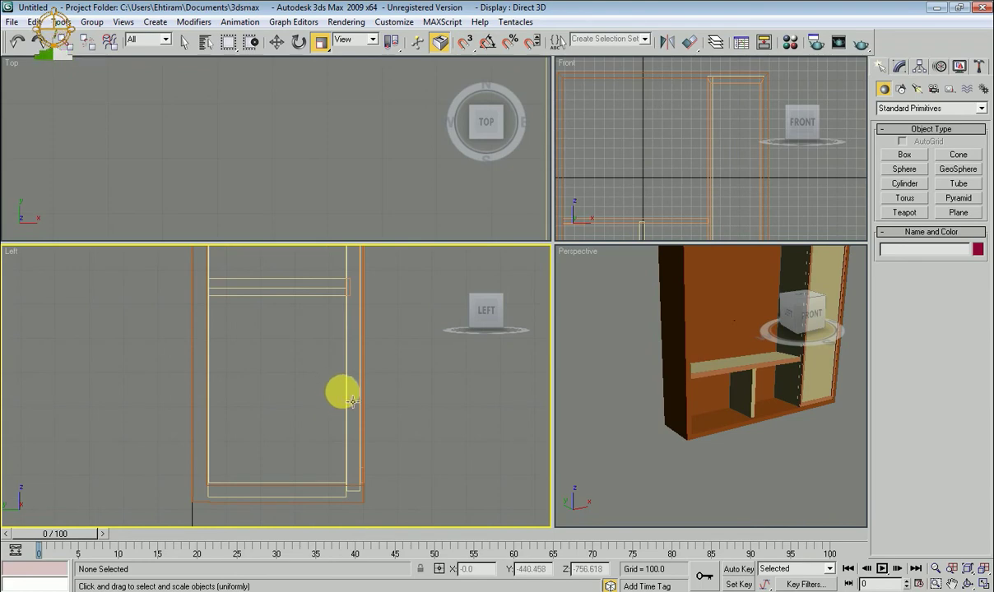
{"action": "left_click", "coordinate": [352, 401]}
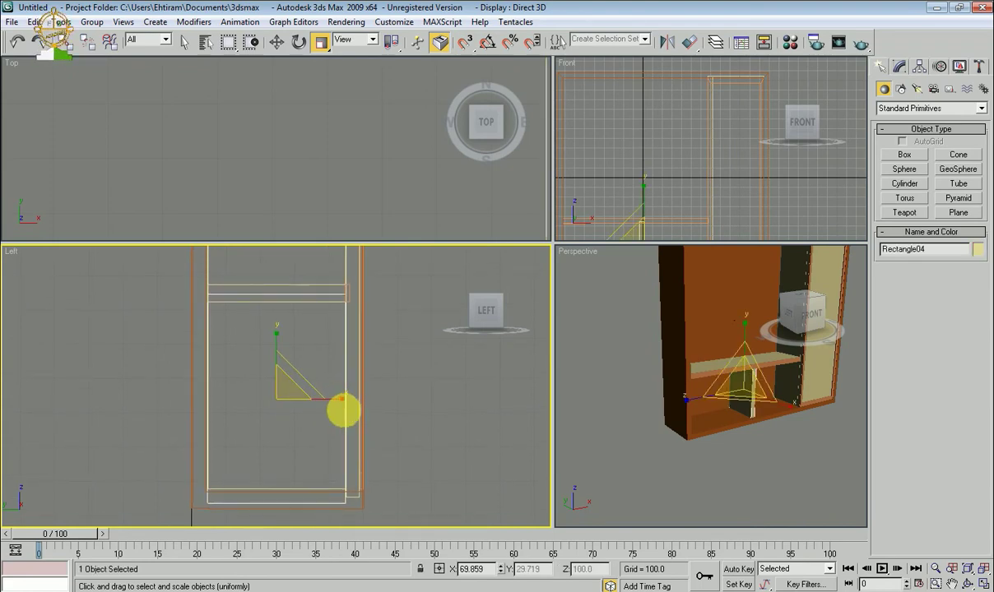
{"action": "left_click_drag", "start_coordinate": [343, 411], "coordinate": [238, 407], "text": "shift"}
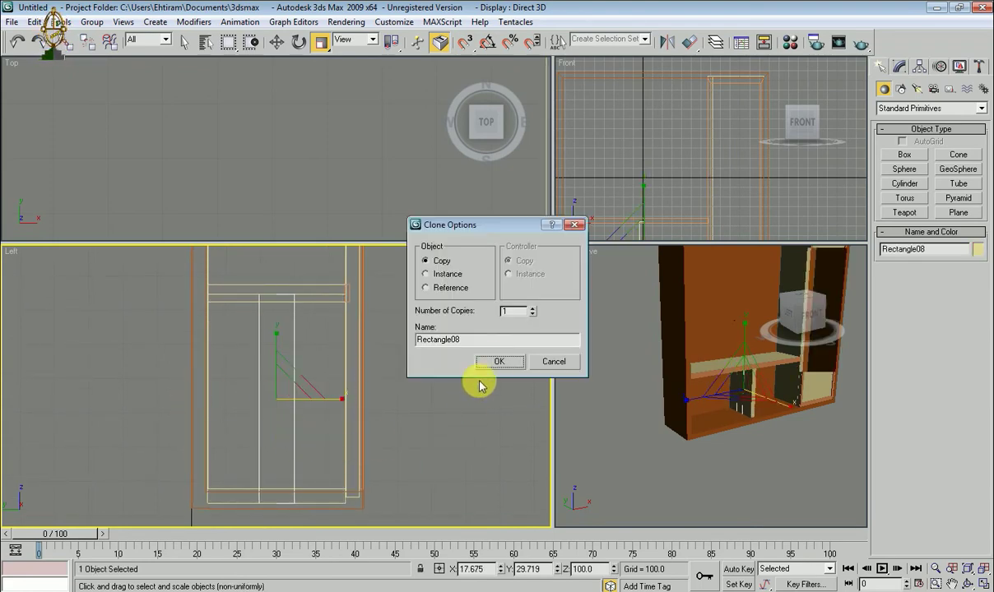
{"action": "left_click", "coordinate": [498, 361]}
Step: Squeeze Rectangle08 into a thin strip and place it on the divider's front edge
{"action": "left_click_drag", "start_coordinate": [332, 403], "coordinate": [243, 398]}
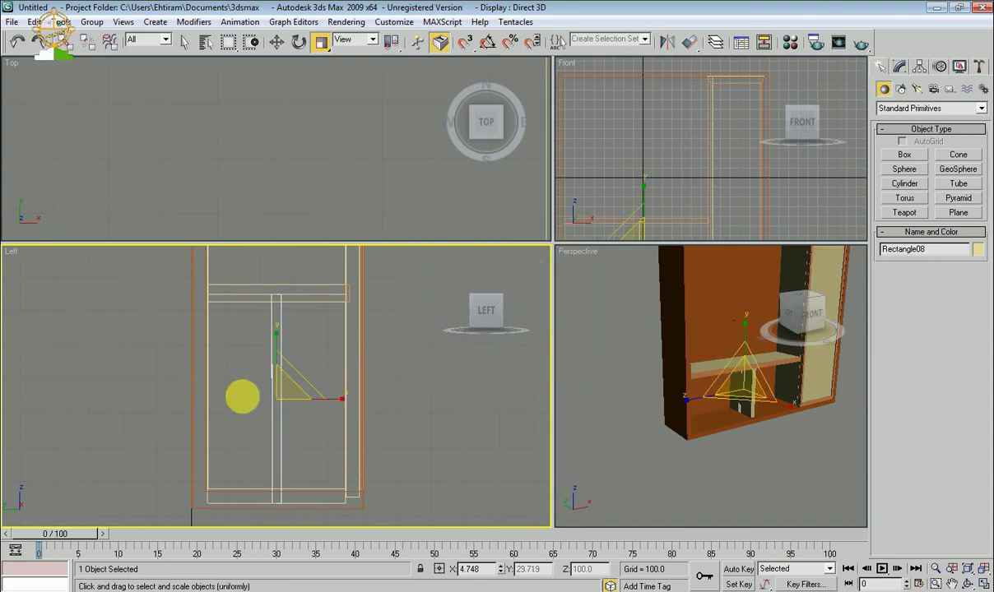
{"action": "mouse_move", "coordinate": [337, 398]}
{"action": "left_mouse_down"}
{"action": "mouse_move", "coordinate": [310, 408]}
{"action": "mouse_move", "coordinate": [407, 415]}
{"action": "left_mouse_up"}
{"action": "key", "text": "w"}
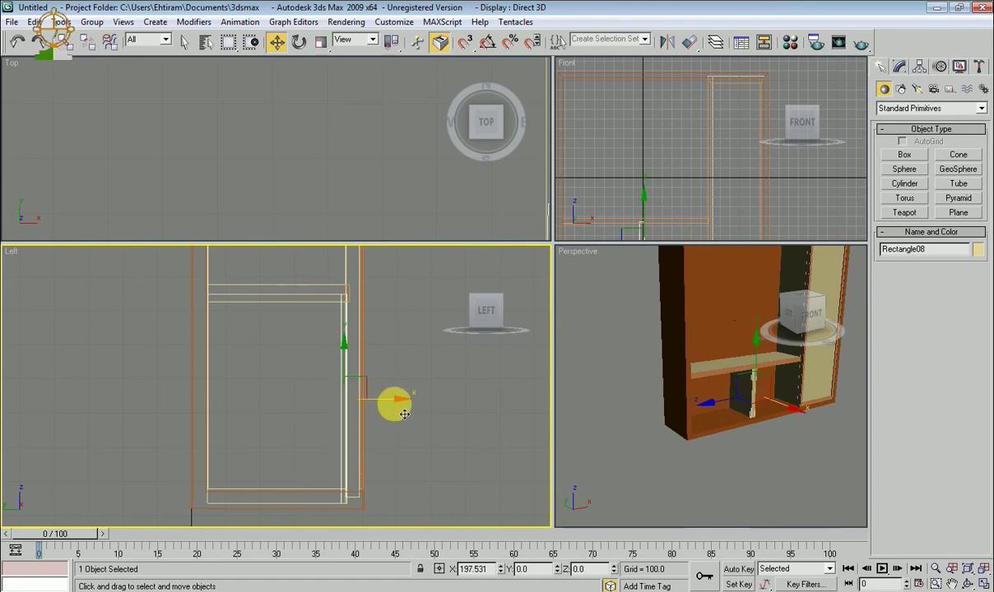
{"action": "key", "text": "r"}
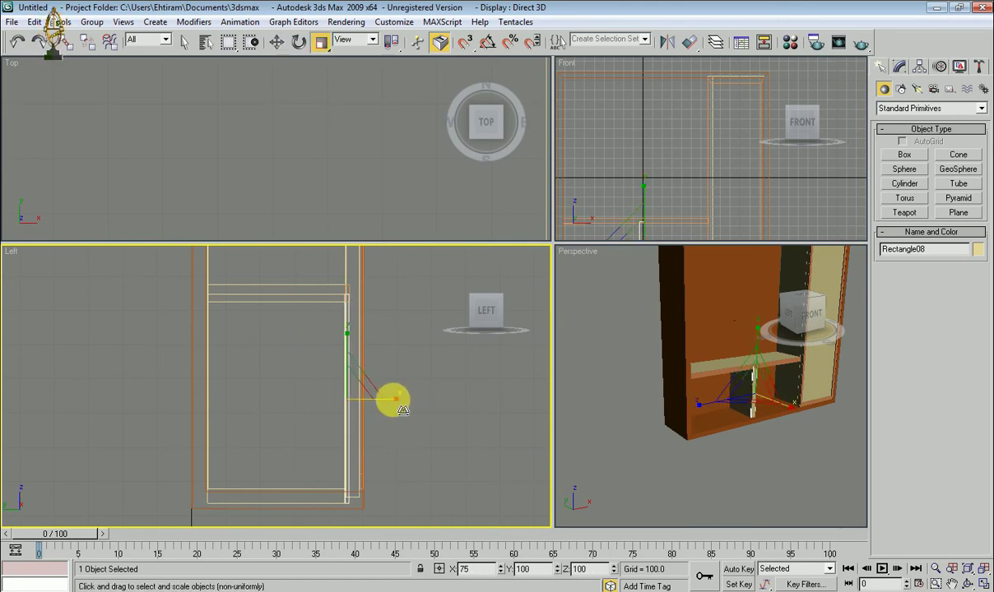
{"action": "scroll", "coordinate": [398, 404], "scroll_direction": "up", "scroll_amount": 2}
{"action": "scroll", "coordinate": [397, 420], "scroll_direction": "up", "scroll_amount": 1}
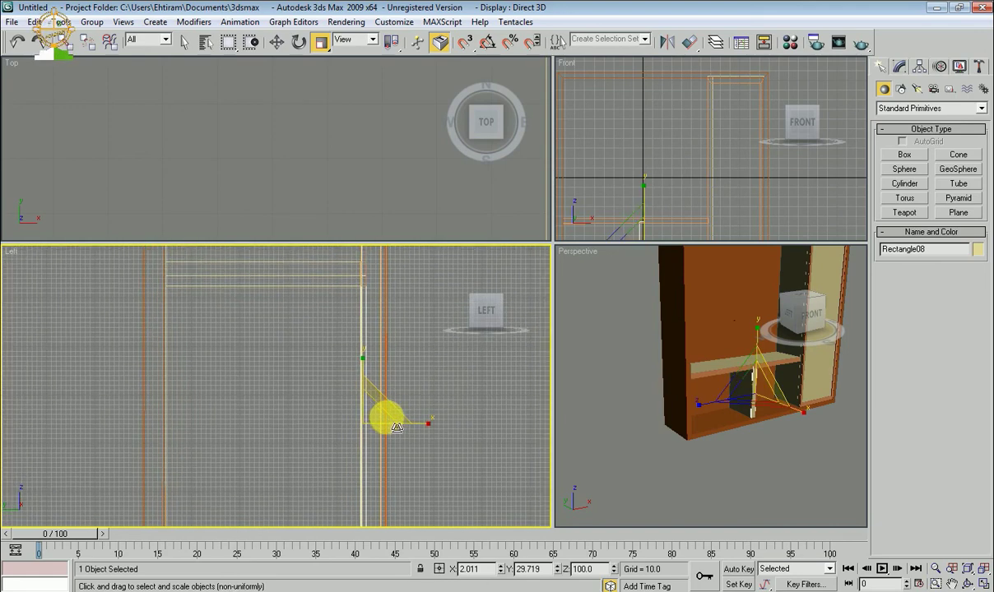
{"action": "key", "text": "w"}
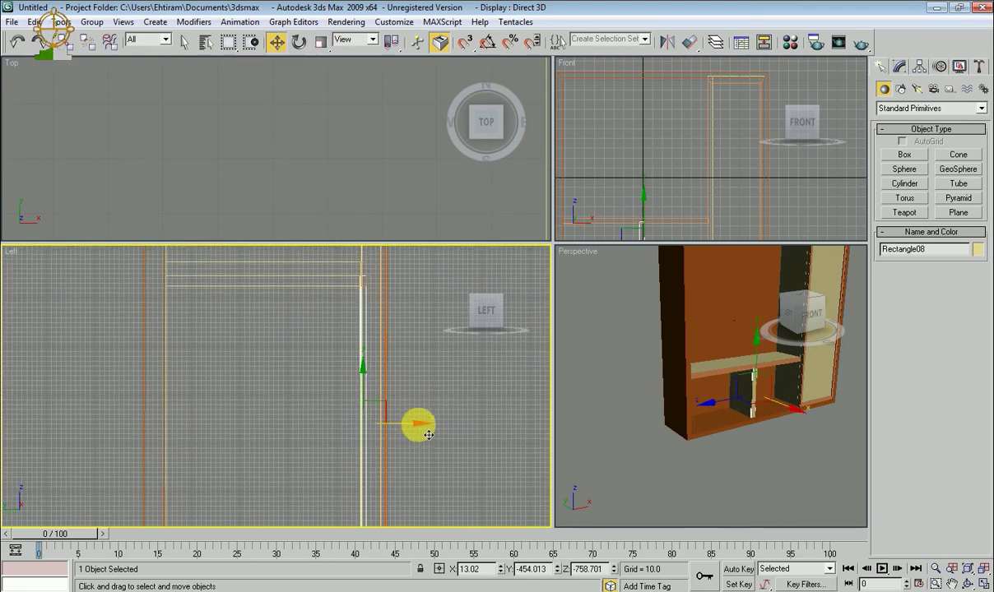
{"action": "key", "text": "r"}
{"action": "left_click_drag", "start_coordinate": [435, 434], "coordinate": [433, 434]}
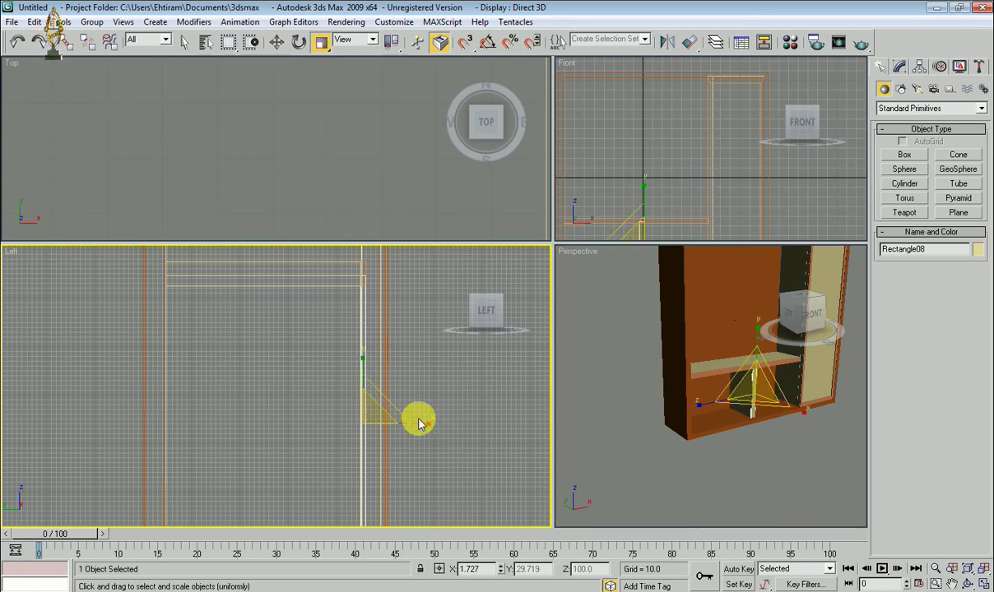
{"action": "key", "text": "e"}
{"action": "key", "text": "w"}
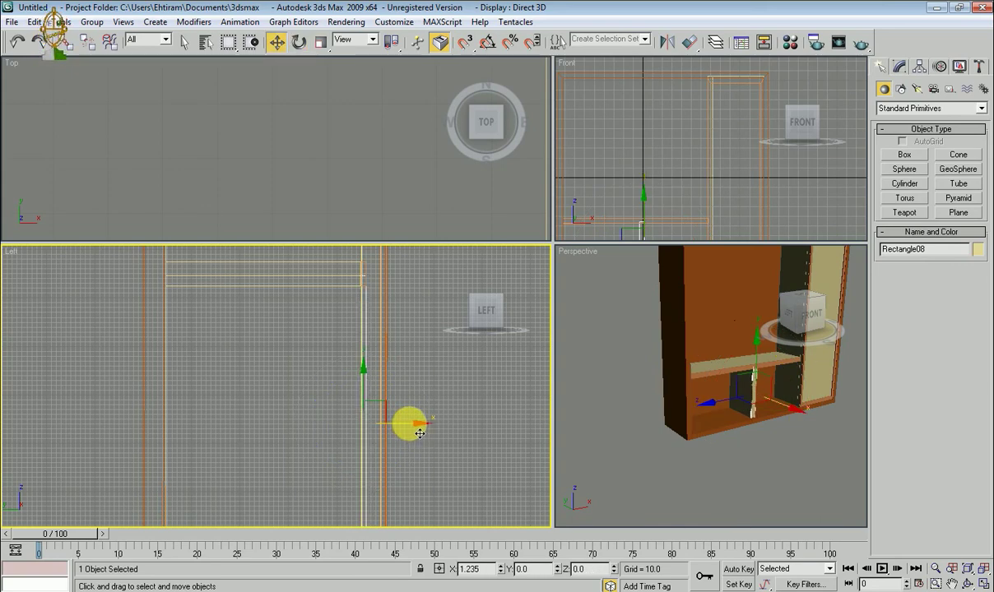
{"action": "scroll", "coordinate": [734, 458], "scroll_direction": "up", "scroll_amount": 3}
{"action": "scroll", "coordinate": [666, 443], "scroll_direction": "up", "scroll_amount": 2}
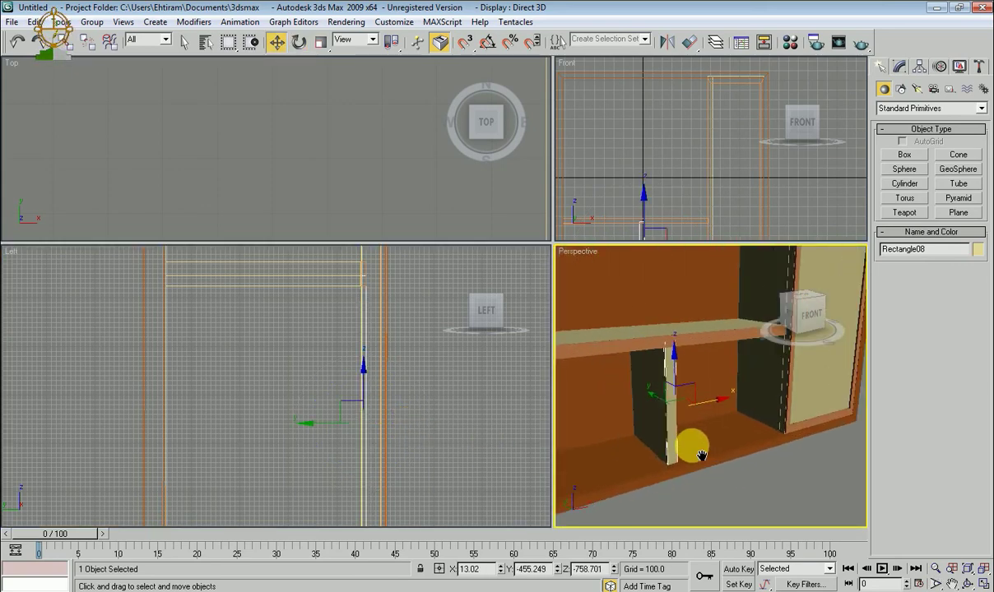
{"action": "scroll", "coordinate": [692, 443], "scroll_direction": "up", "scroll_amount": 1}
Step: Colour the Rectangle08 strip orange
{"action": "left_click", "coordinate": [978, 249]}
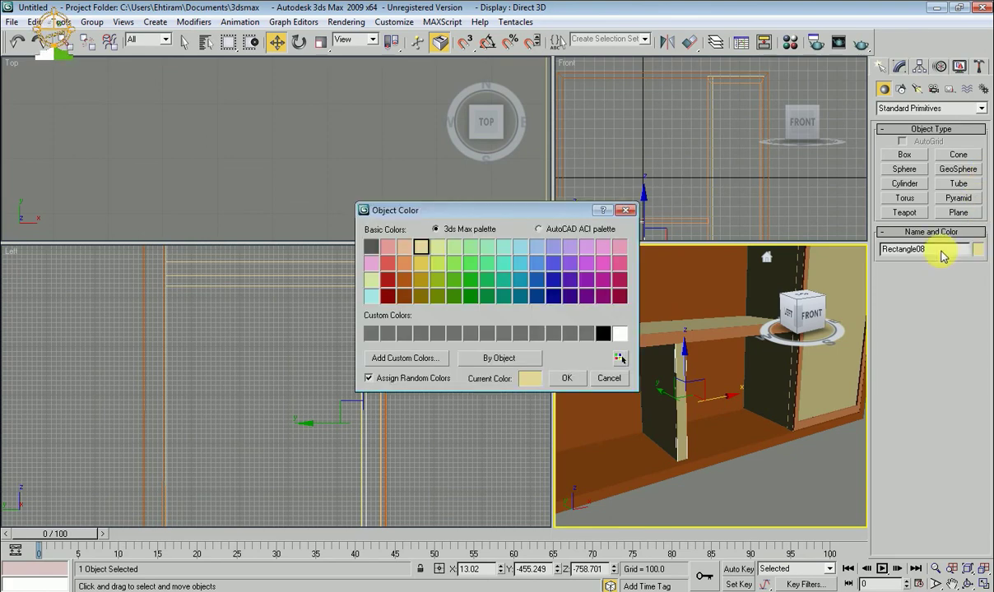
{"action": "left_click", "coordinate": [404, 263]}
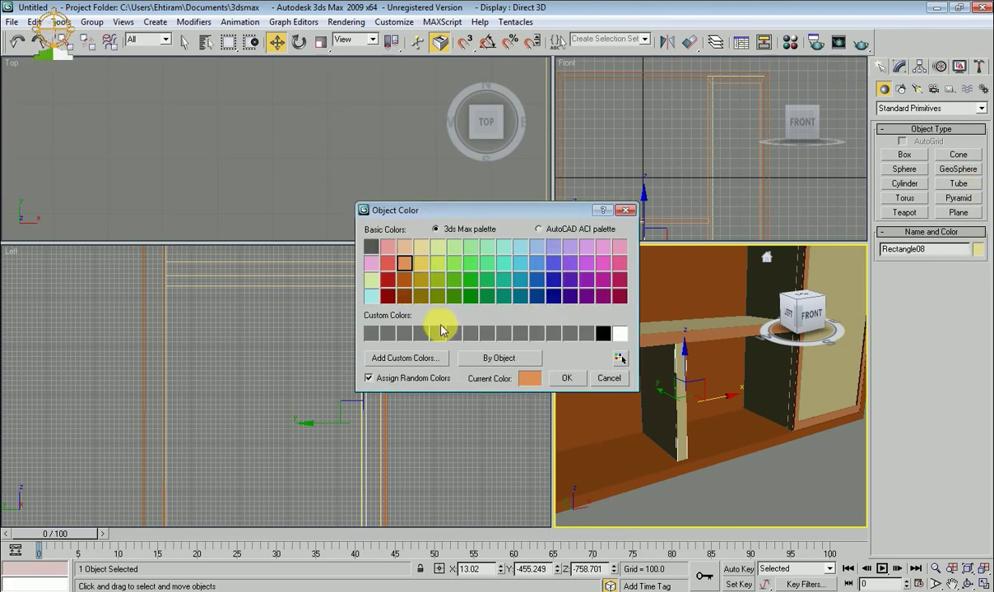
{"action": "left_click", "coordinate": [566, 378]}
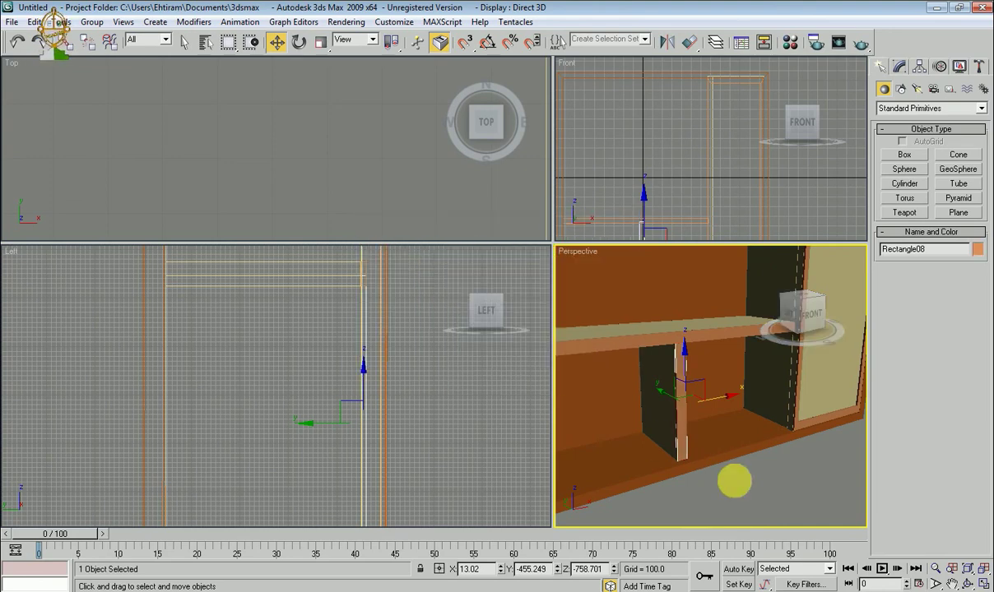
{"action": "left_click", "coordinate": [695, 454]}
Step: Enlarge the Perspective viewport, select the back panel Line01 and colour it yellow
{"action": "middle_click_drag", "start_coordinate": [695, 454], "coordinate": [714, 483], "text": "alt"}
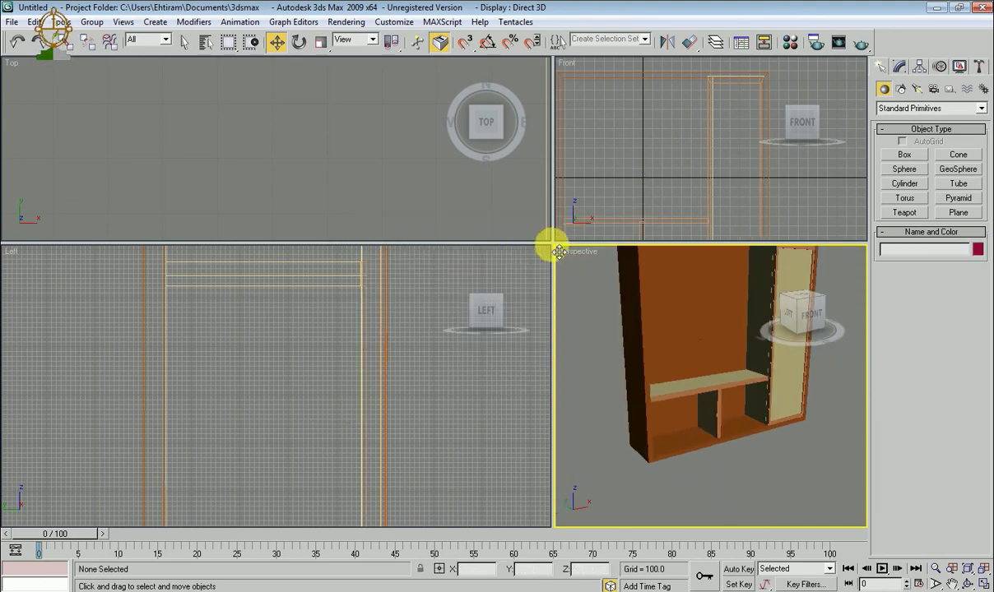
{"action": "left_click_drag", "start_coordinate": [551, 243], "coordinate": [359, 193]}
{"action": "mouse_move", "coordinate": [687, 387]}
{"action": "middle_mouse_down", "text": "alt"}
{"action": "mouse_move", "coordinate": [747, 399]}
{"action": "mouse_move", "coordinate": [699, 393]}
{"action": "mouse_move", "coordinate": [595, 292]}
{"action": "mouse_move", "coordinate": [638, 340]}
{"action": "middle_mouse_up", "text": "alt"}
{"action": "scroll", "coordinate": [699, 393], "scroll_direction": "up", "scroll_amount": 3}
{"action": "left_click", "coordinate": [609, 311]}
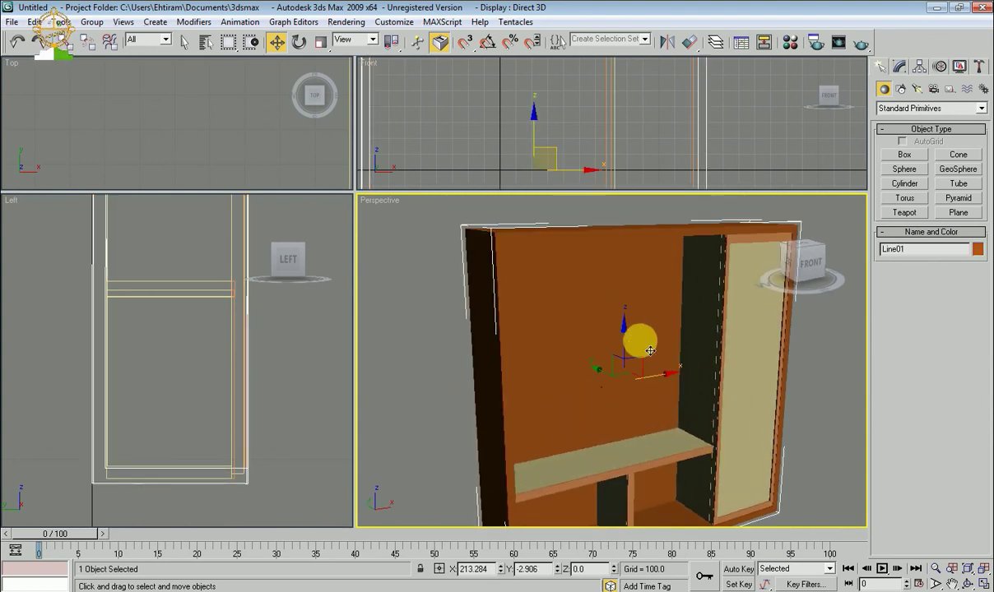
{"action": "left_click", "coordinate": [978, 250]}
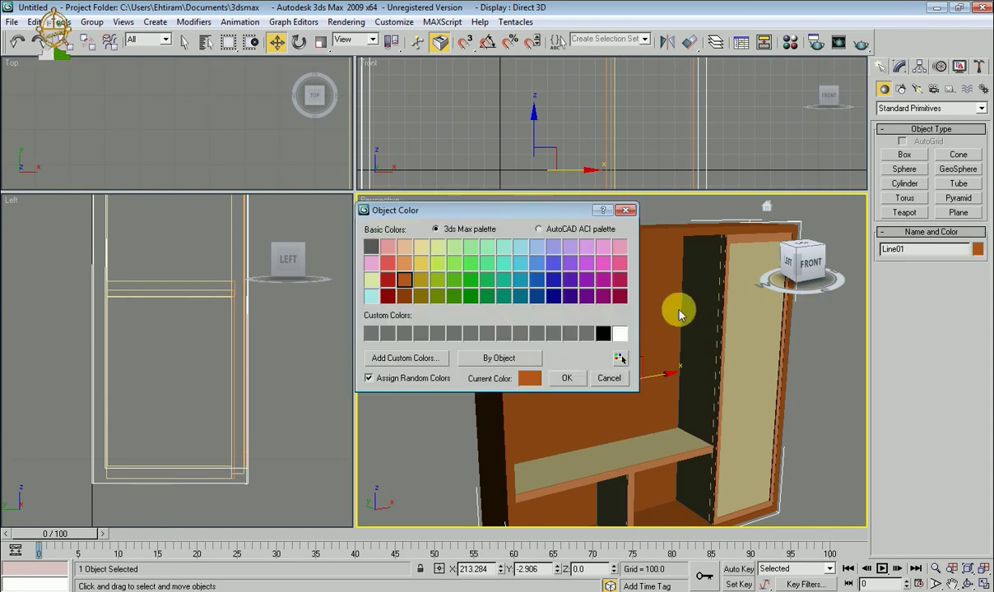
{"action": "left_click", "coordinate": [420, 270]}
{"action": "left_click", "coordinate": [566, 379]}
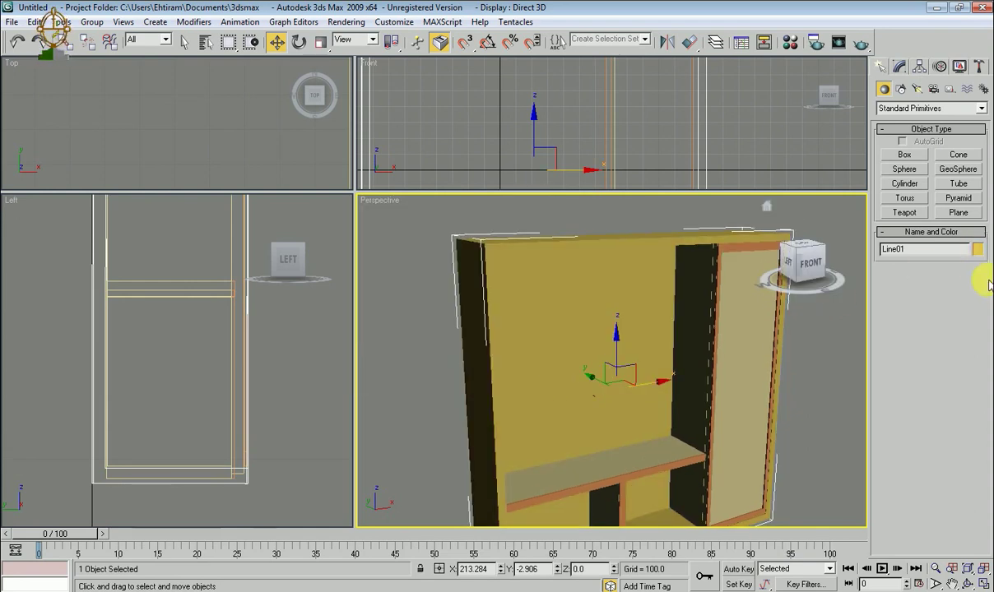
Step: Recolour Line01 to blue-grey ACI#157 and render the Perspective view
{"action": "left_click", "coordinate": [977, 250]}
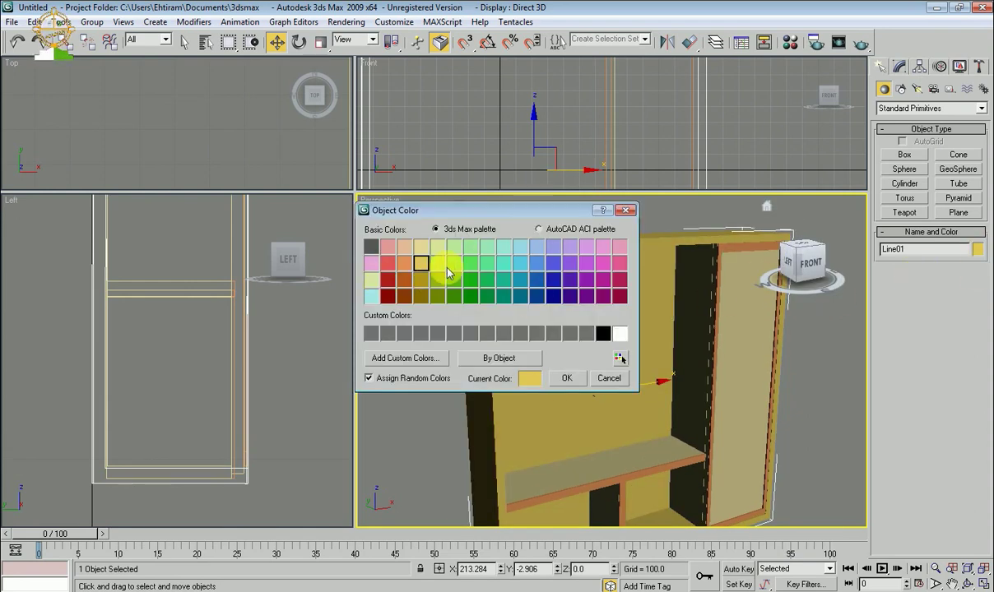
{"action": "left_click", "coordinate": [538, 229]}
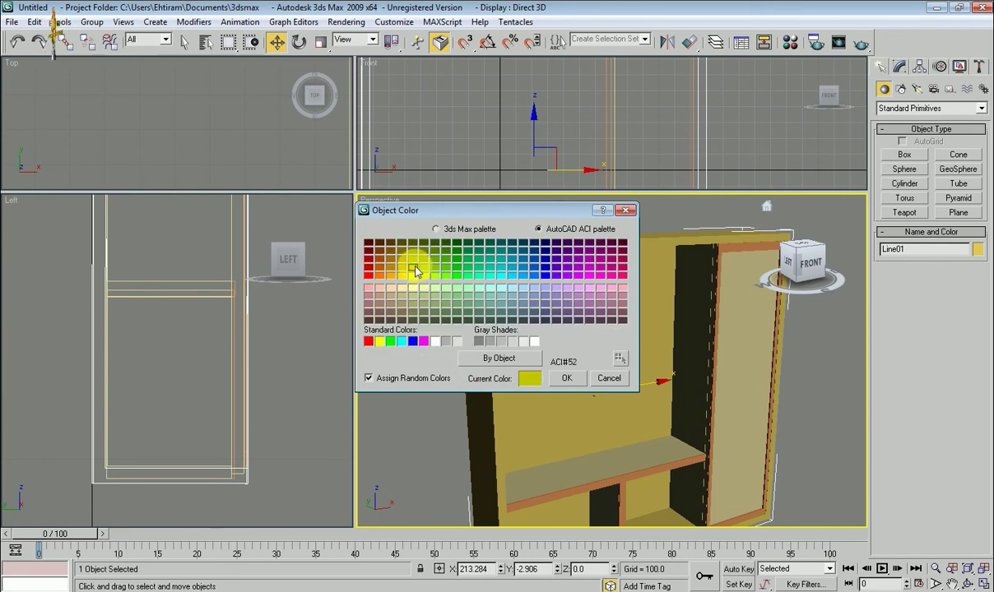
{"action": "left_click", "coordinate": [568, 387]}
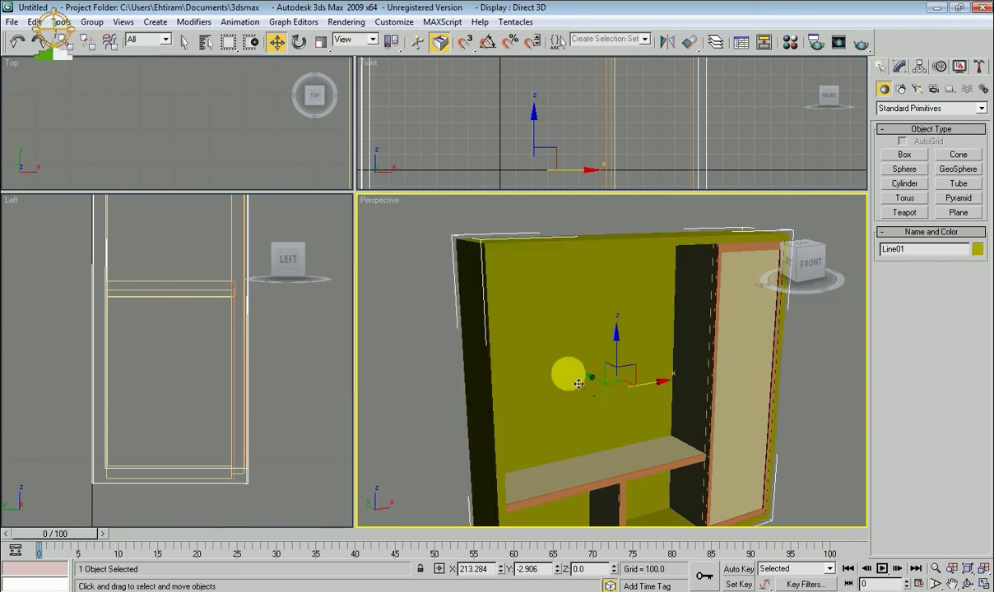
{"action": "left_click", "coordinate": [978, 249]}
{"action": "left_click", "coordinate": [487, 315]}
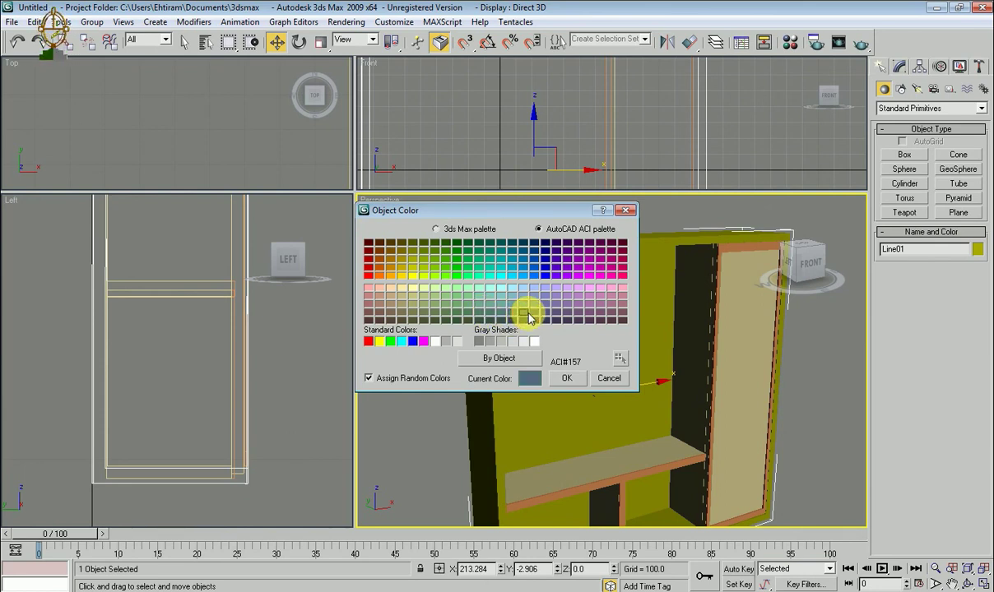
{"action": "left_click", "coordinate": [566, 378]}
{"action": "scroll", "coordinate": [666, 395], "scroll_direction": "down", "scroll_amount": 3}
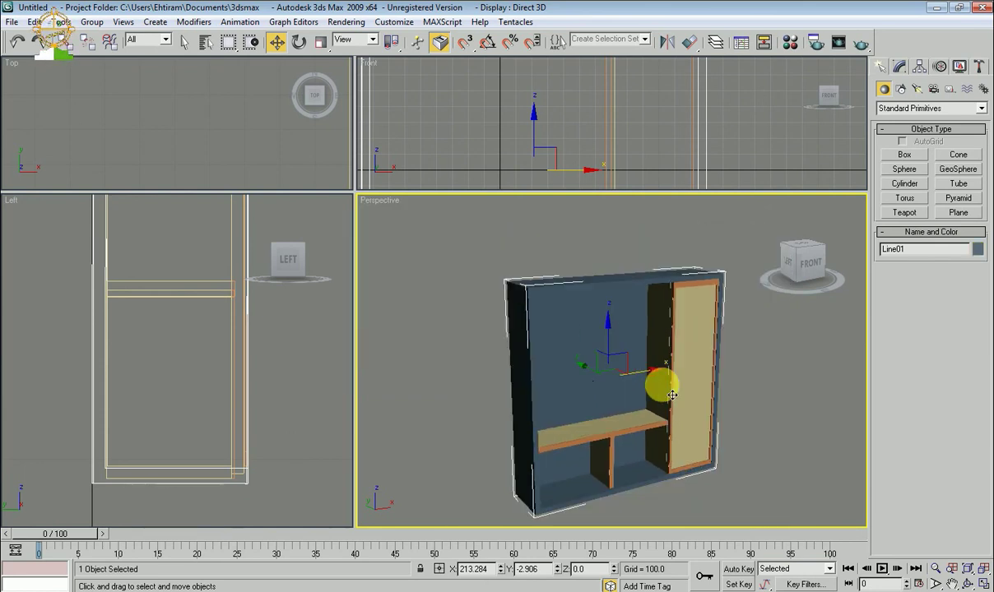
{"action": "key", "text": "shift+q"}
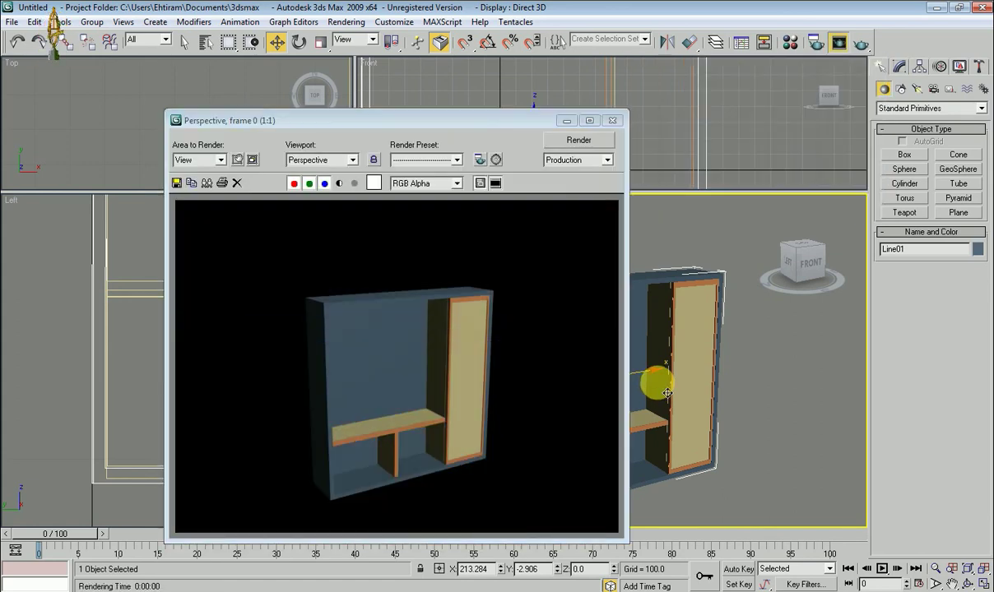